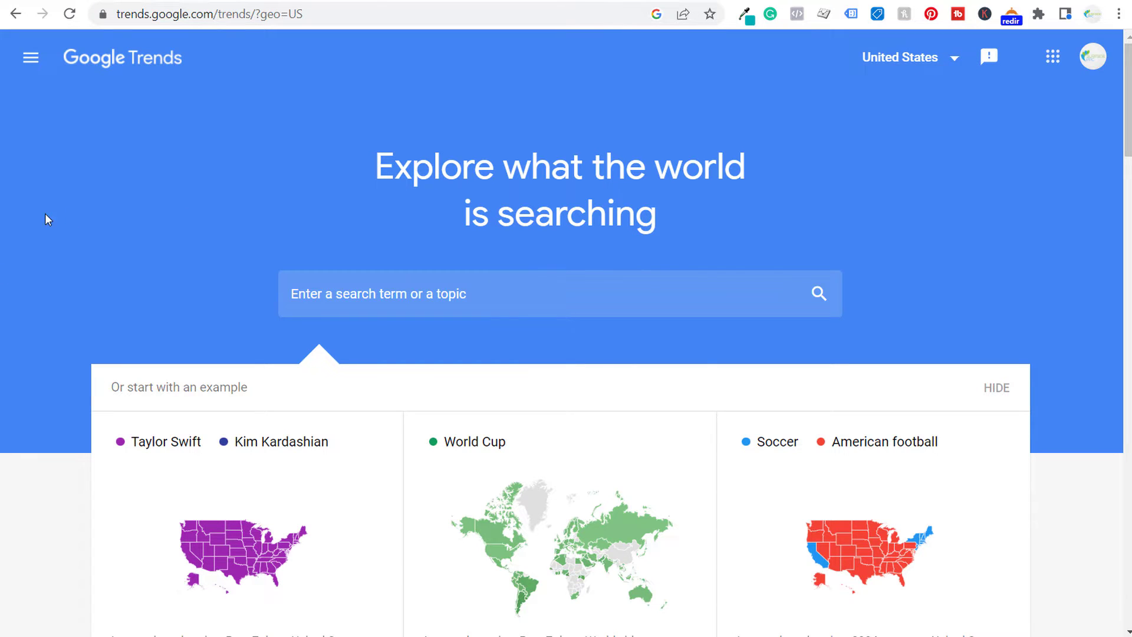
- Scroll the home page to the Recently trending list showing UAE vs Argentina and Warzone 2
scroll(65, 186, "down", 3)
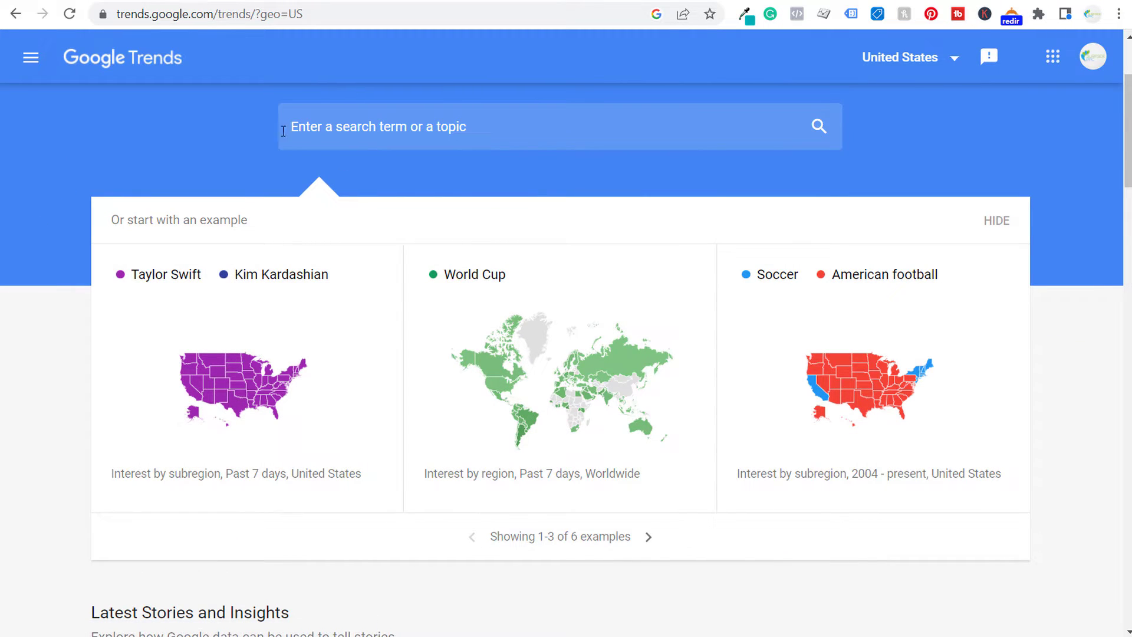
left_click(30, 57)
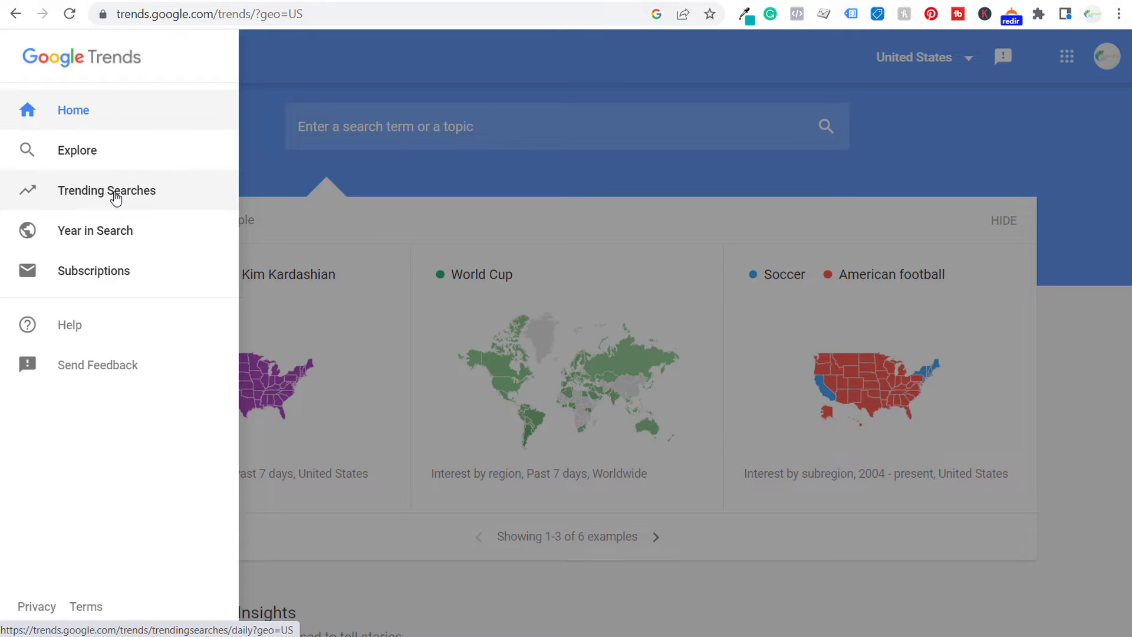
left_click(295, 169)
scroll(84, 239, "down", 12)
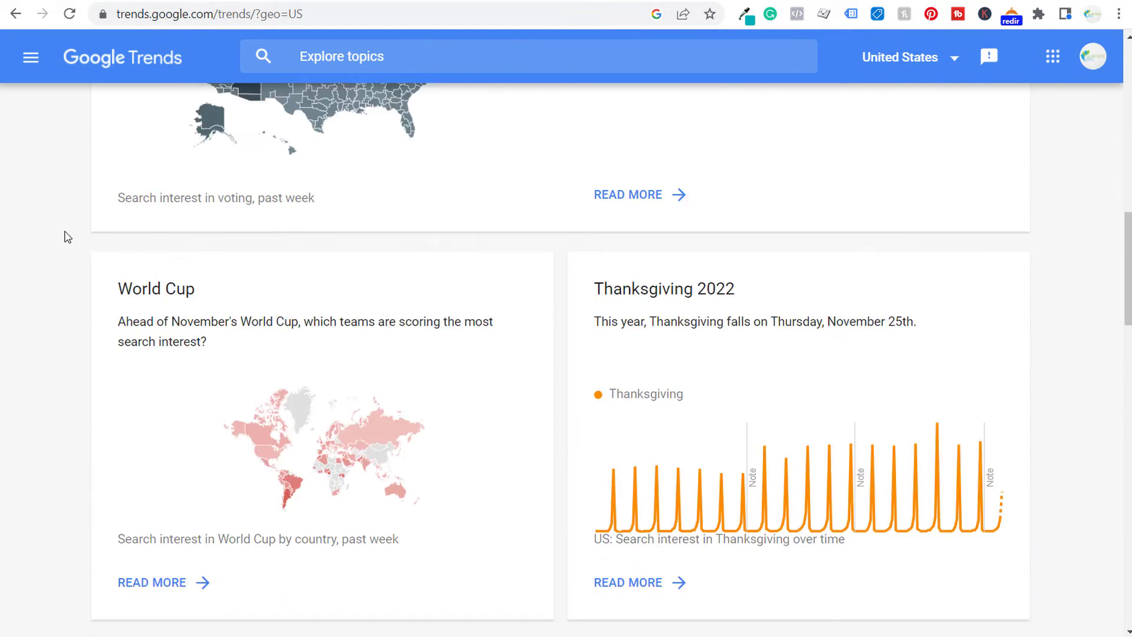
scroll(68, 237, "down", 9)
scroll(81, 213, "down", 3)
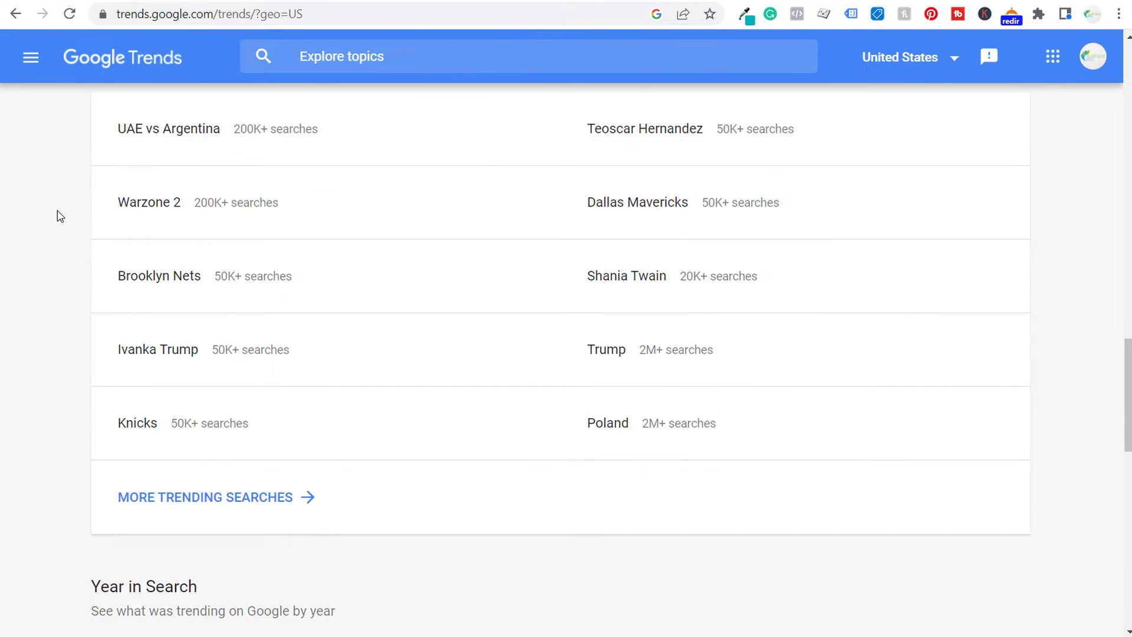
scroll(56, 222, "up", 2)
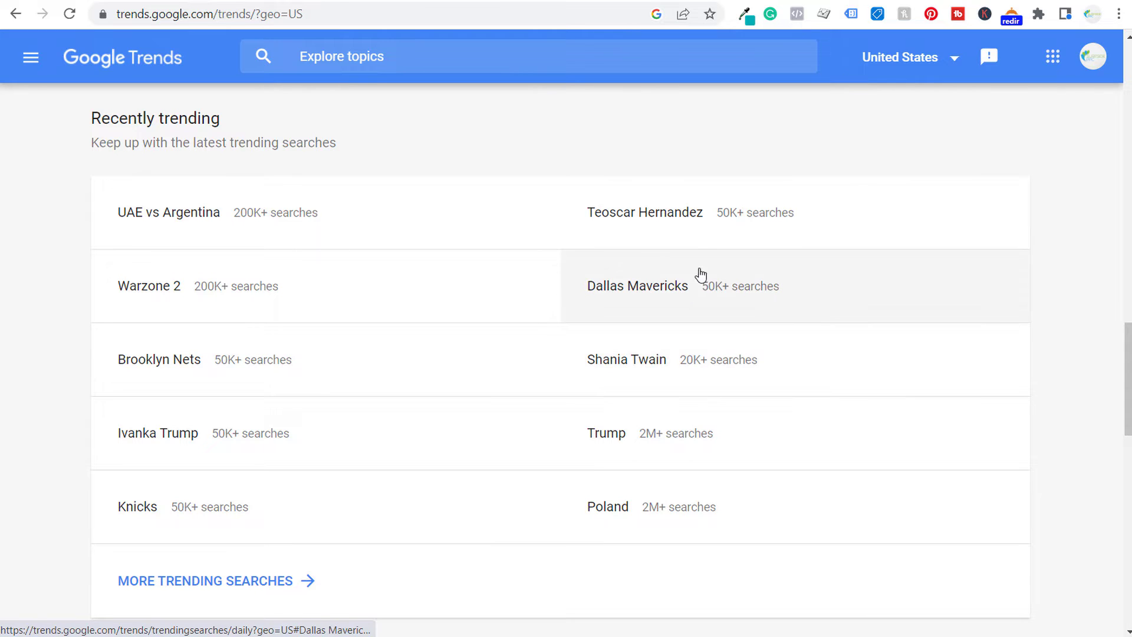
- Open the Daily Search Trends list and expand, then collapse, the Cam Newton trend
left_click(236, 594)
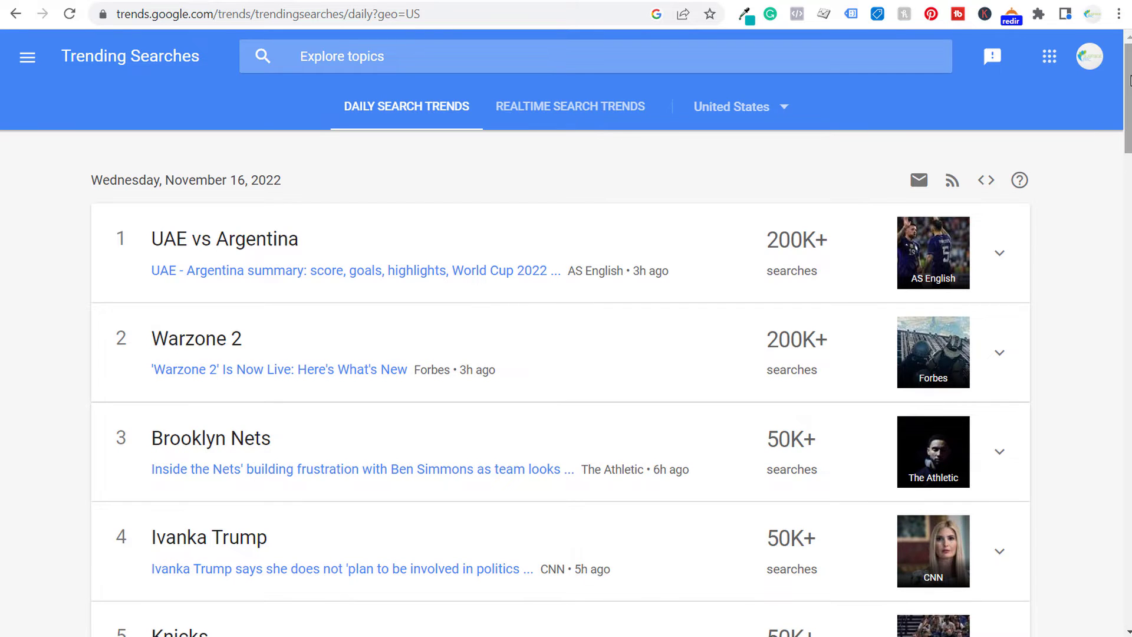
left_click_drag(1128, 76, 1130, 232)
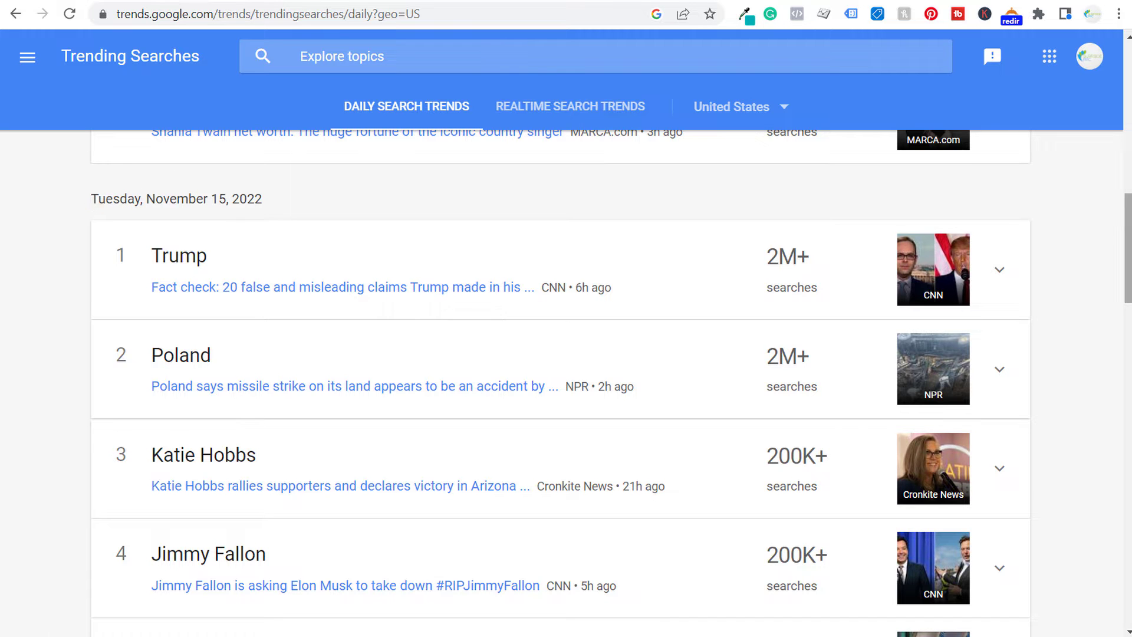
left_click_drag(1129, 226, 1129, 549)
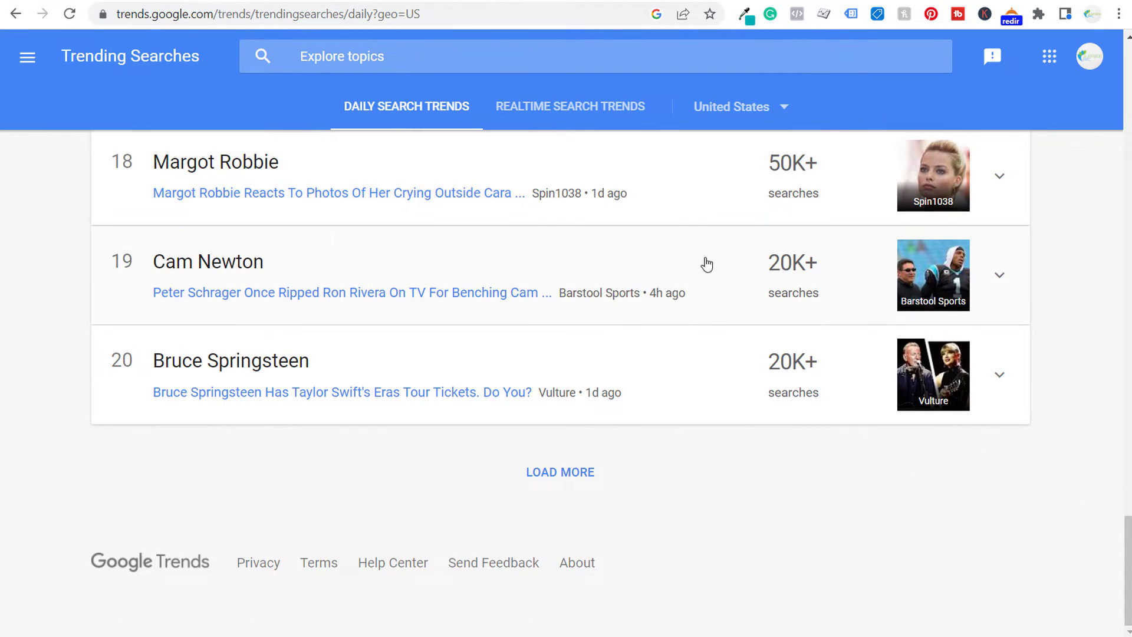
left_click(1001, 276)
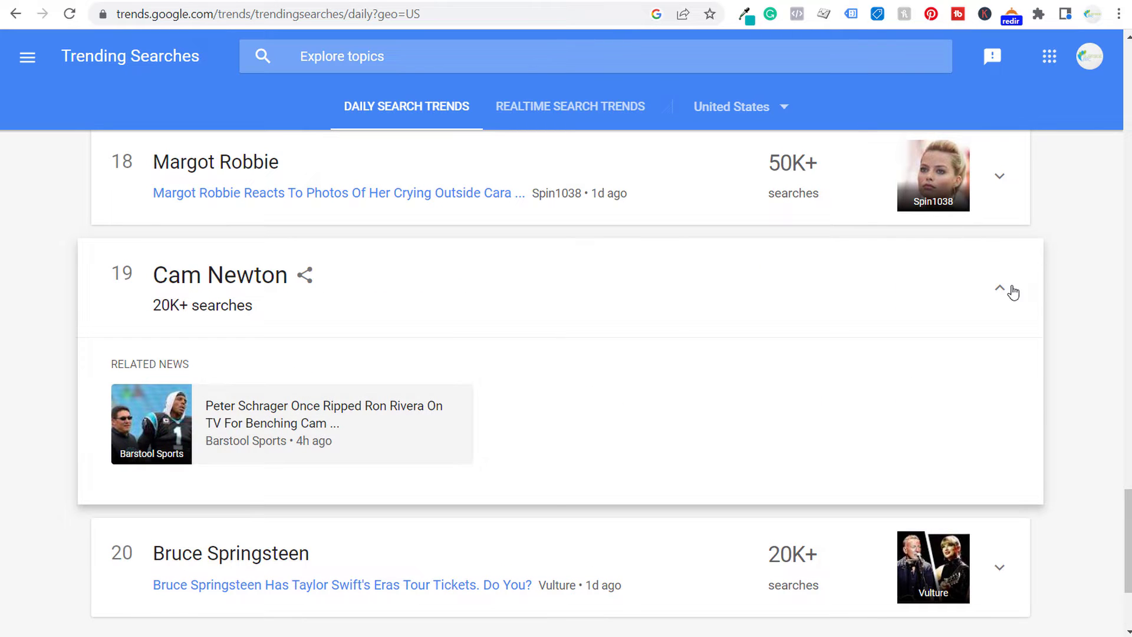
left_click(1002, 288)
- Load more days down to November 14, 2022, then return to the top
left_click(563, 472)
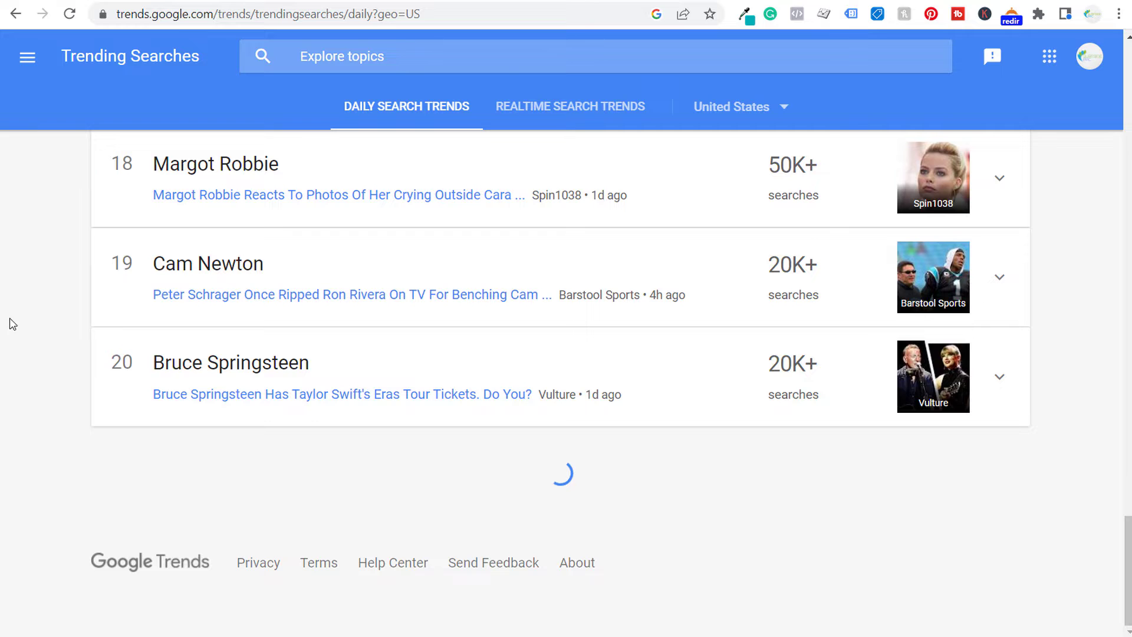
scroll(23, 296, "down", 1)
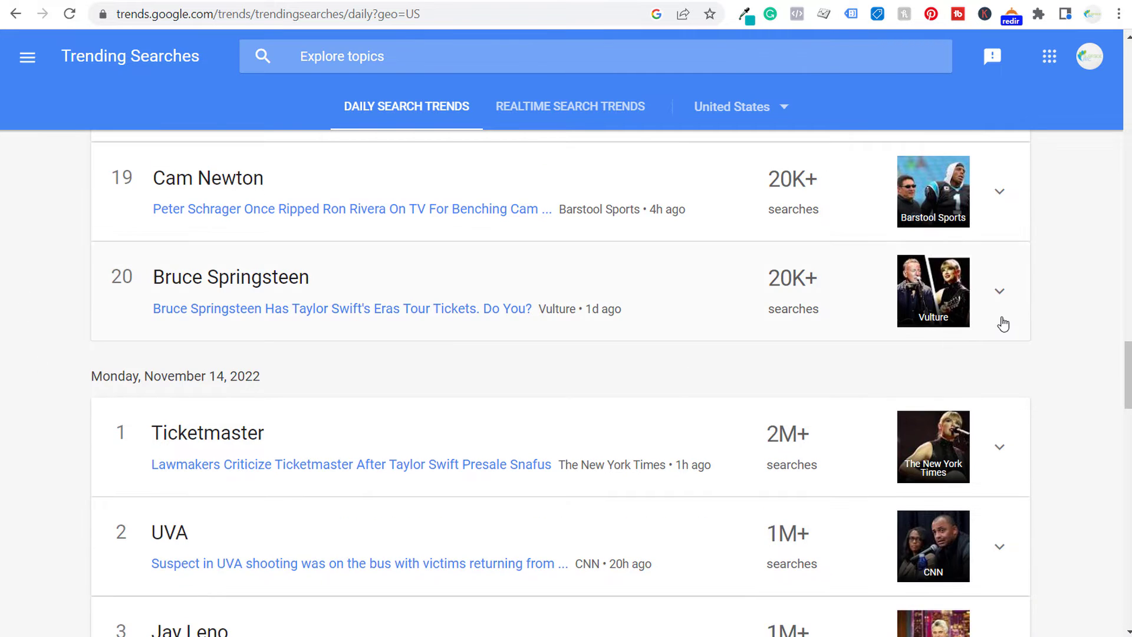
scroll(561, 384, "down", 8)
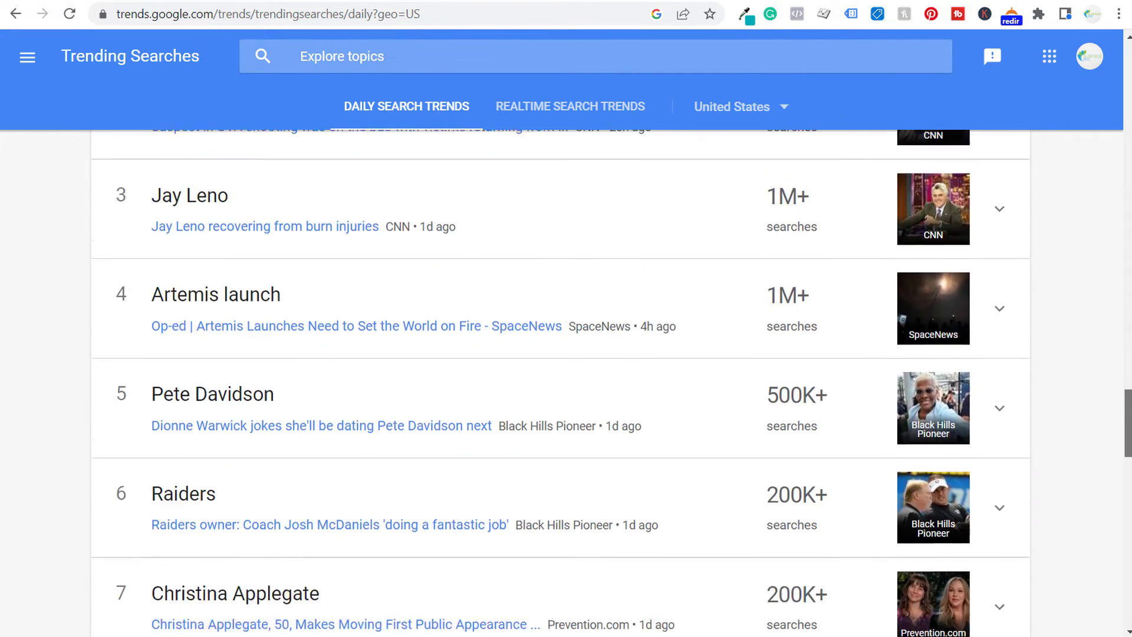
scroll(560, 384, "down", 3)
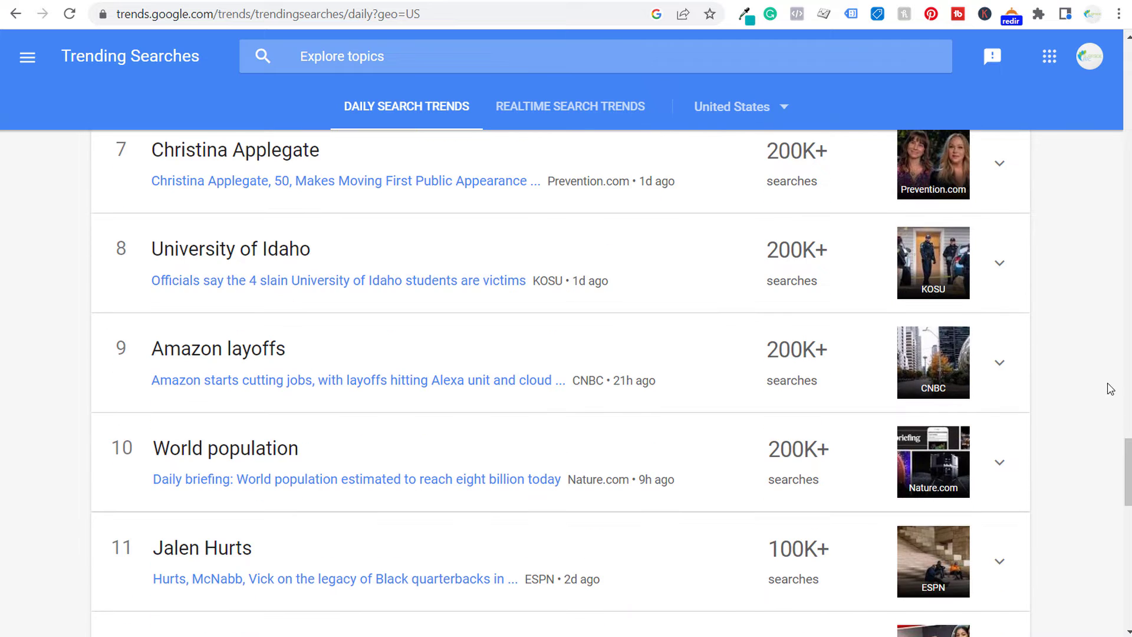
scroll(1006, 90, "up", 10)
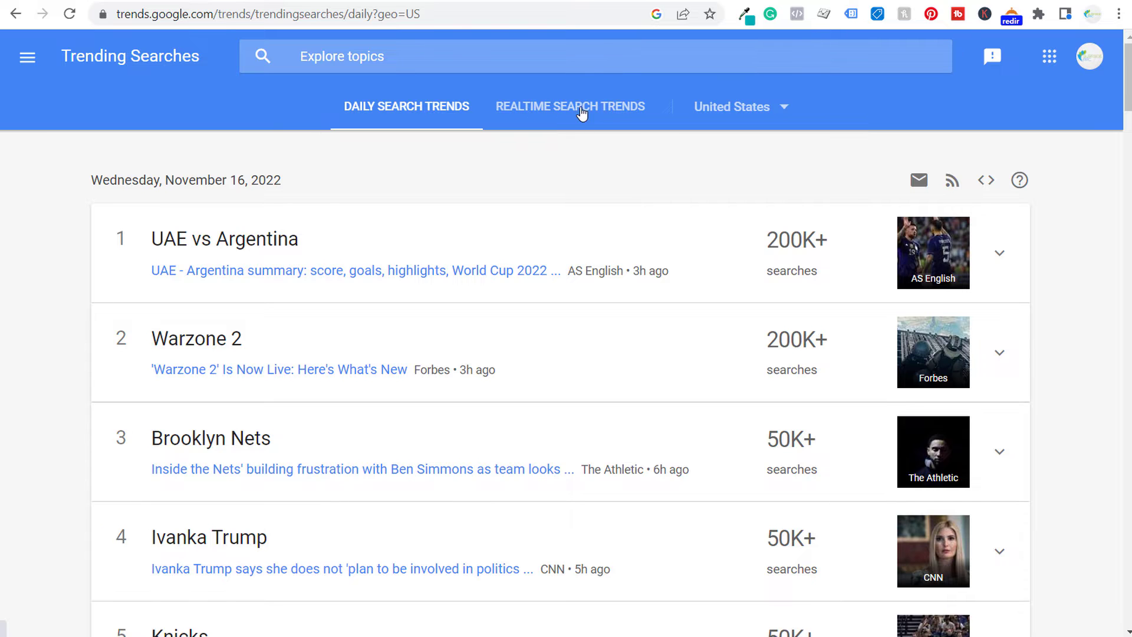
- Show realtime search trends filtered to Sports and expand, then collapse, the top trend
left_click(612, 109)
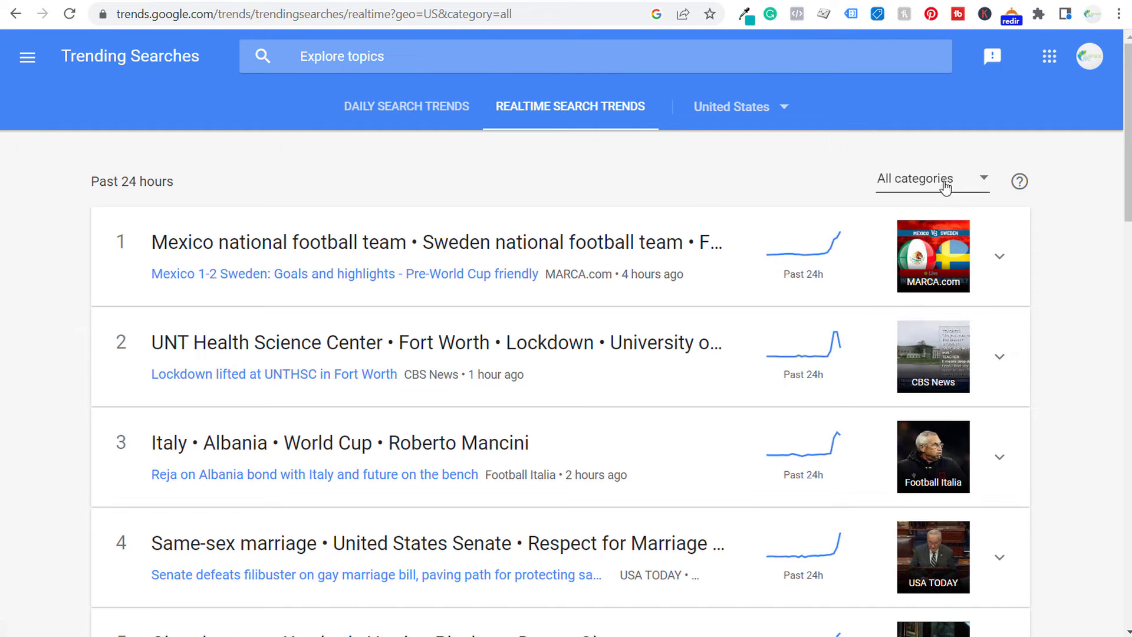
left_click(959, 185)
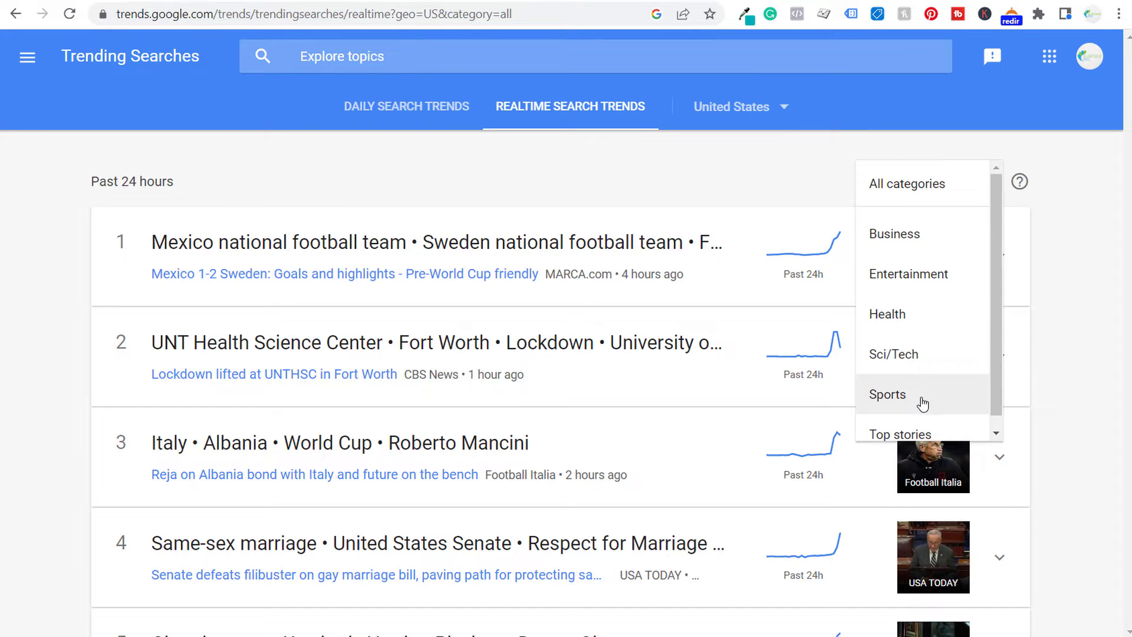
left_click(923, 403)
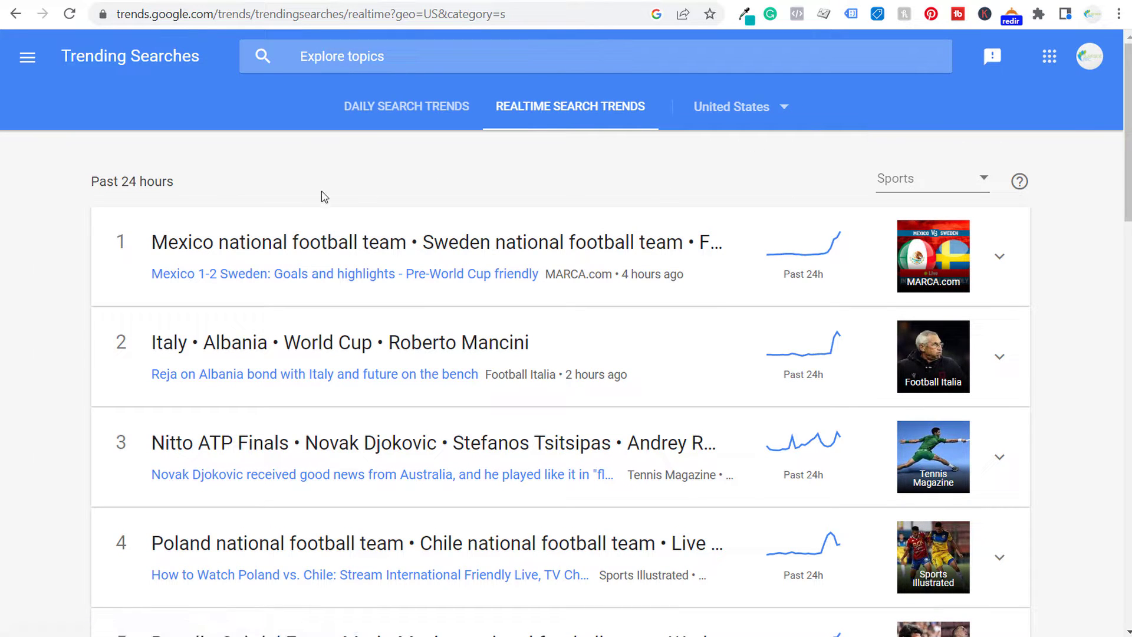
left_click_drag(94, 182, 224, 189)
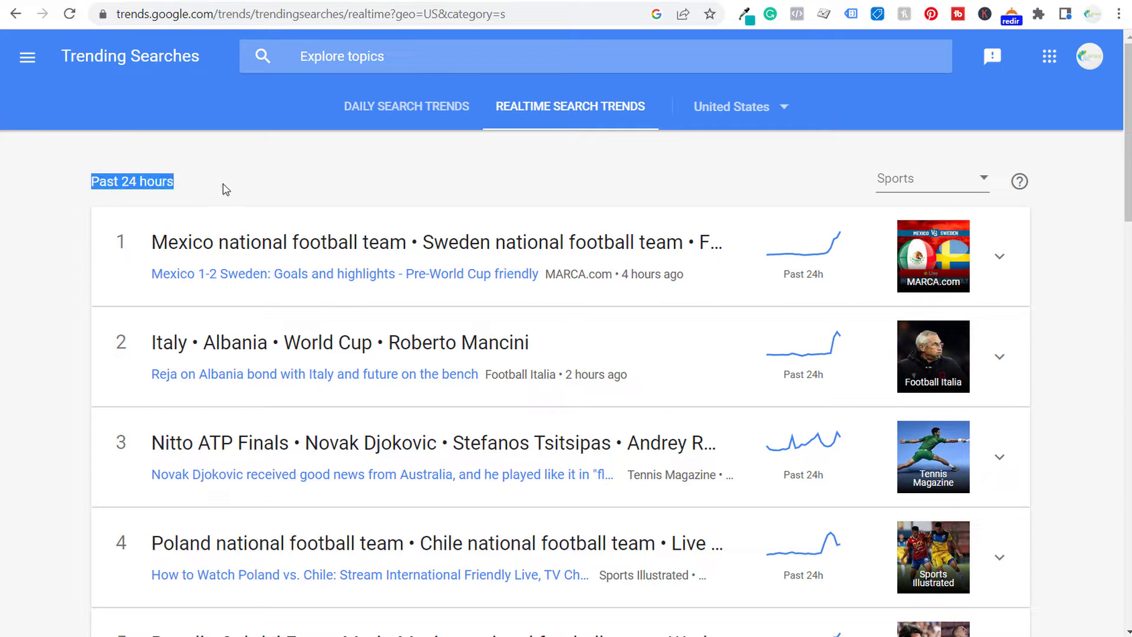
left_click(93, 263)
left_click(62, 239)
- Browse the Sports realtime trends, then reset the category to All categories
scroll(52, 197, "down", 8)
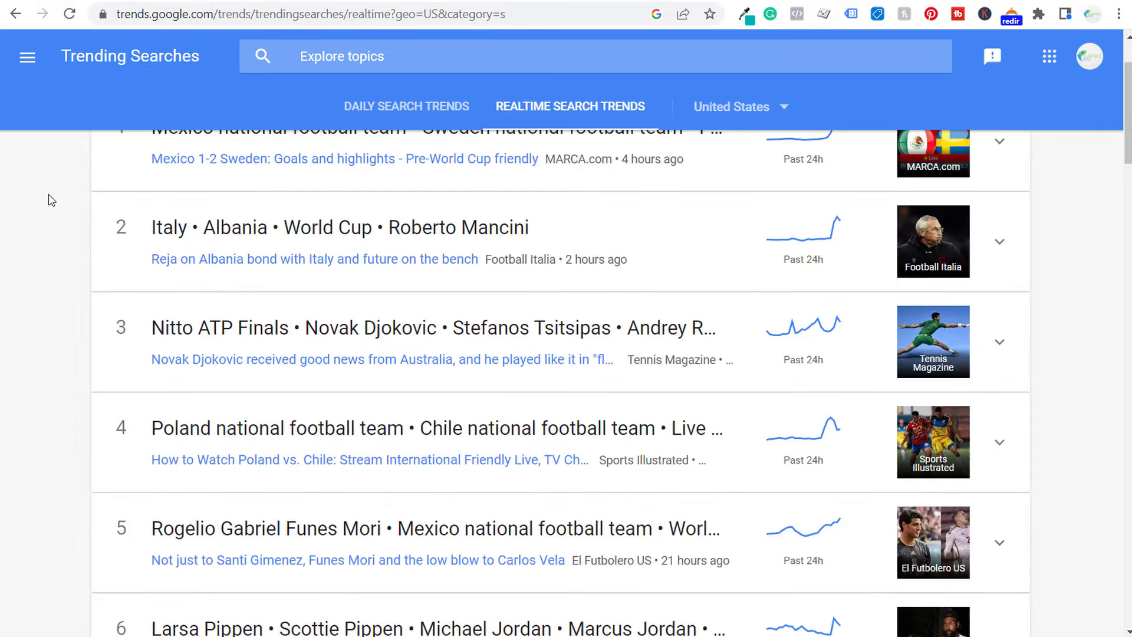
scroll(52, 198, "down", 15)
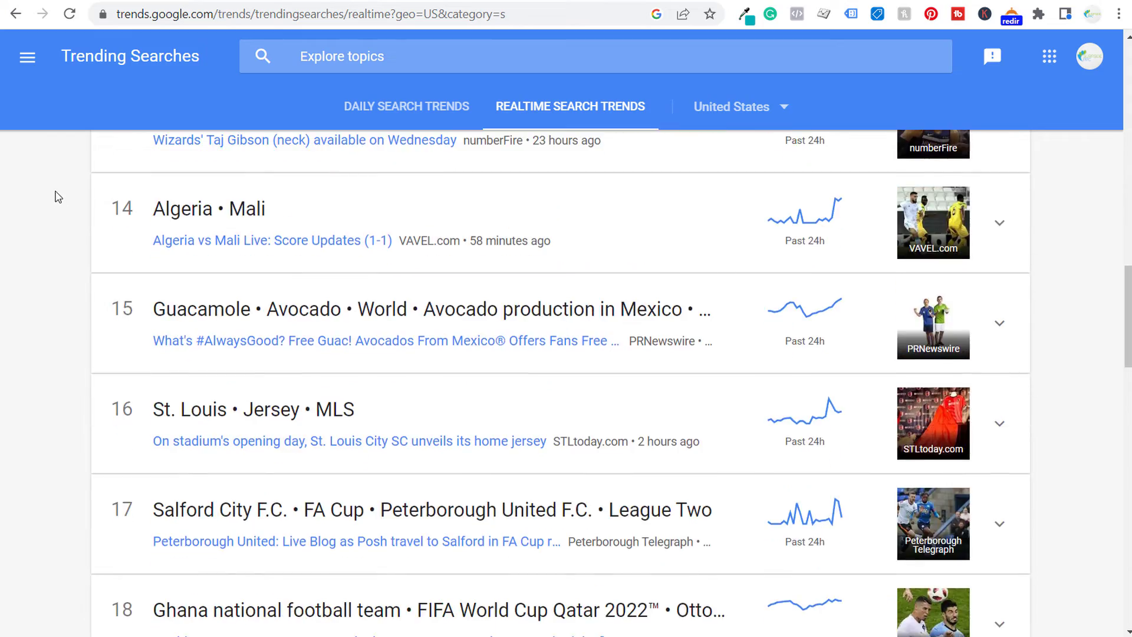
scroll(62, 201, "down", 12)
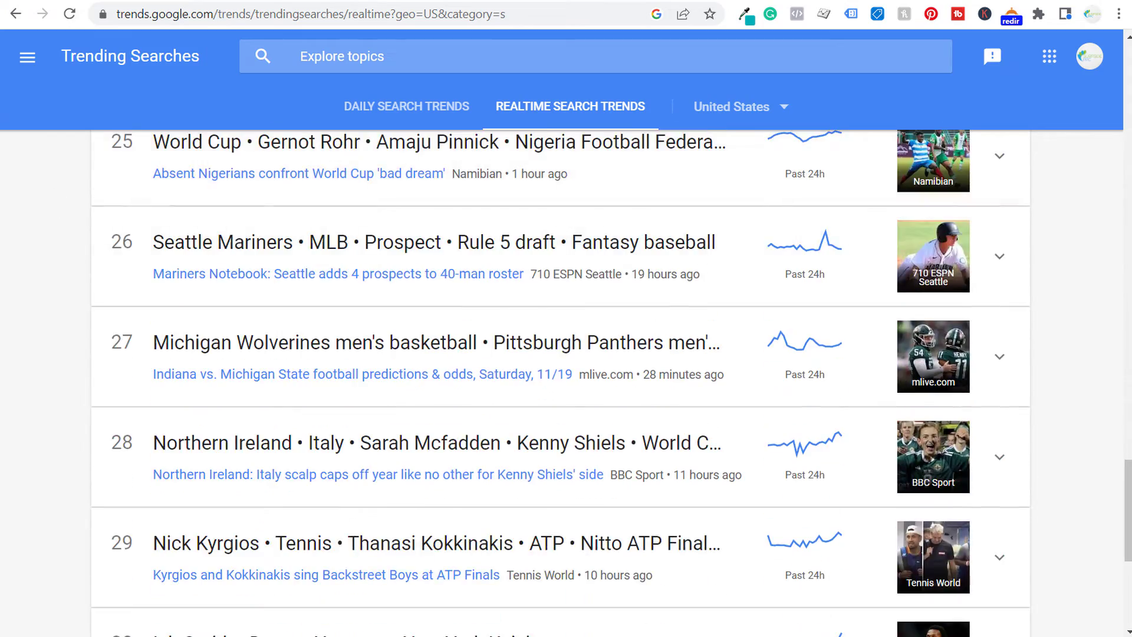
scroll(932, 170, "up", 20)
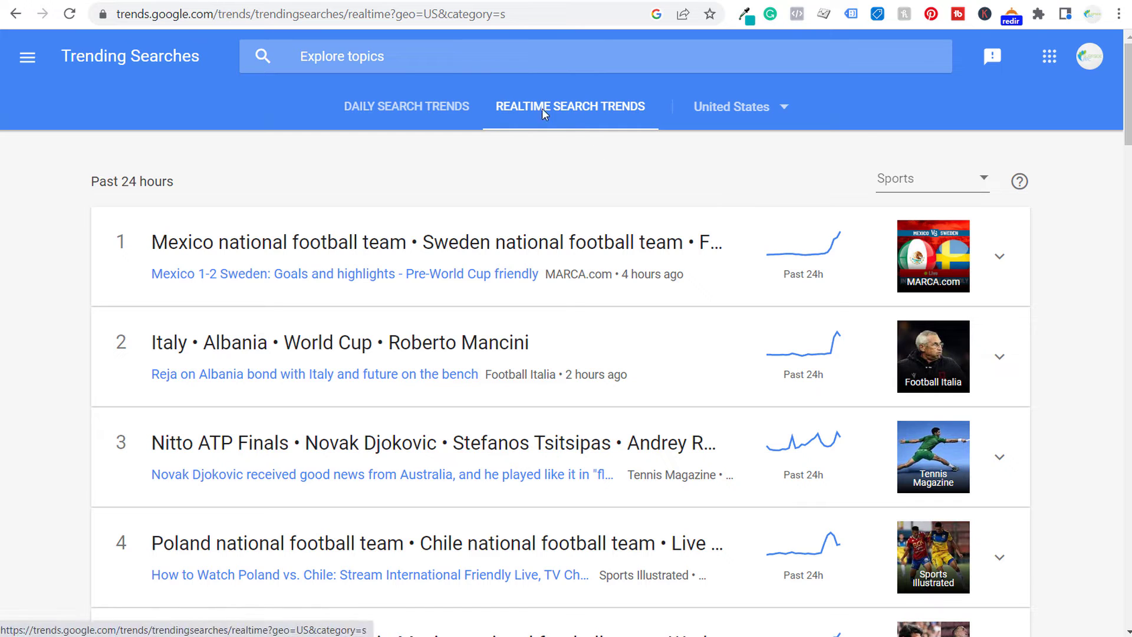
left_click(977, 181)
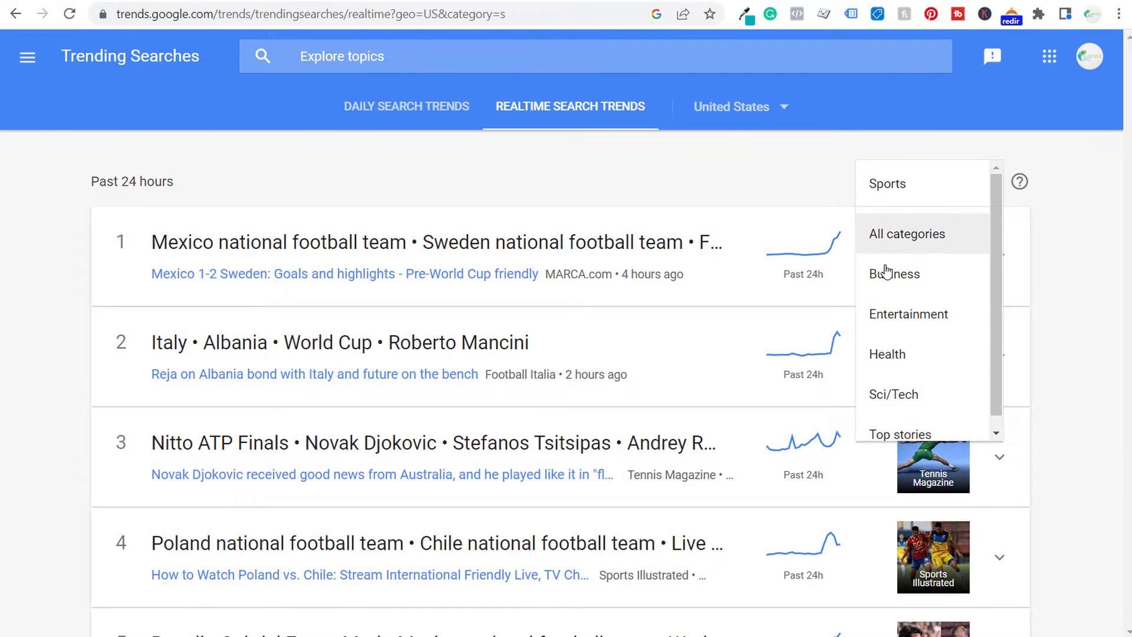
left_click(908, 274)
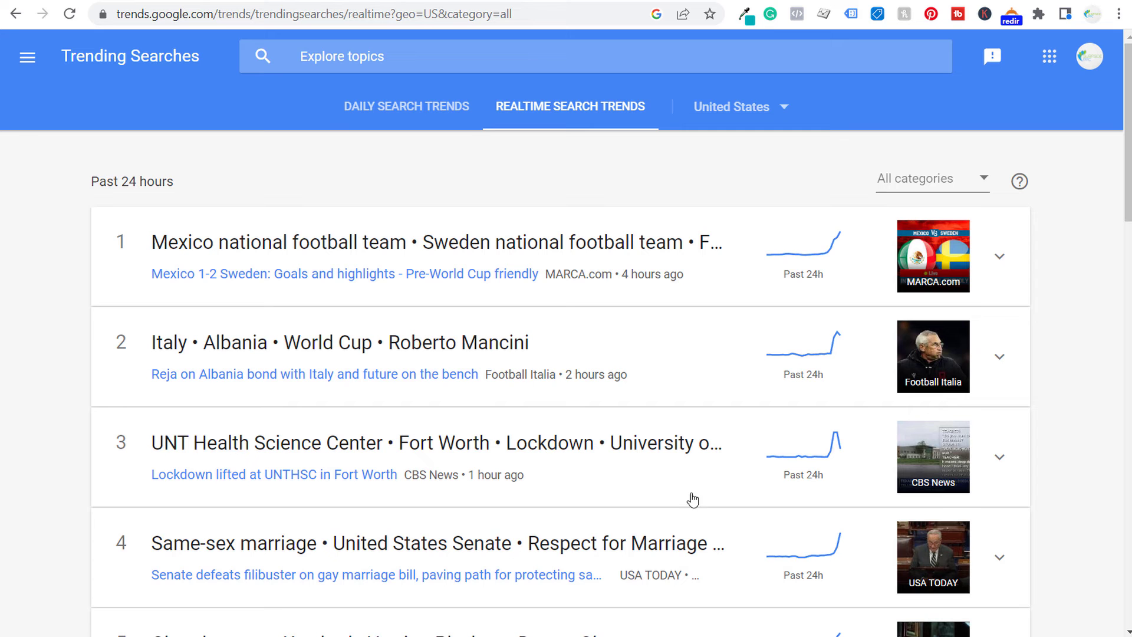
- Open the Soccer vs American football comparison from the Explore page
left_click(27, 57)
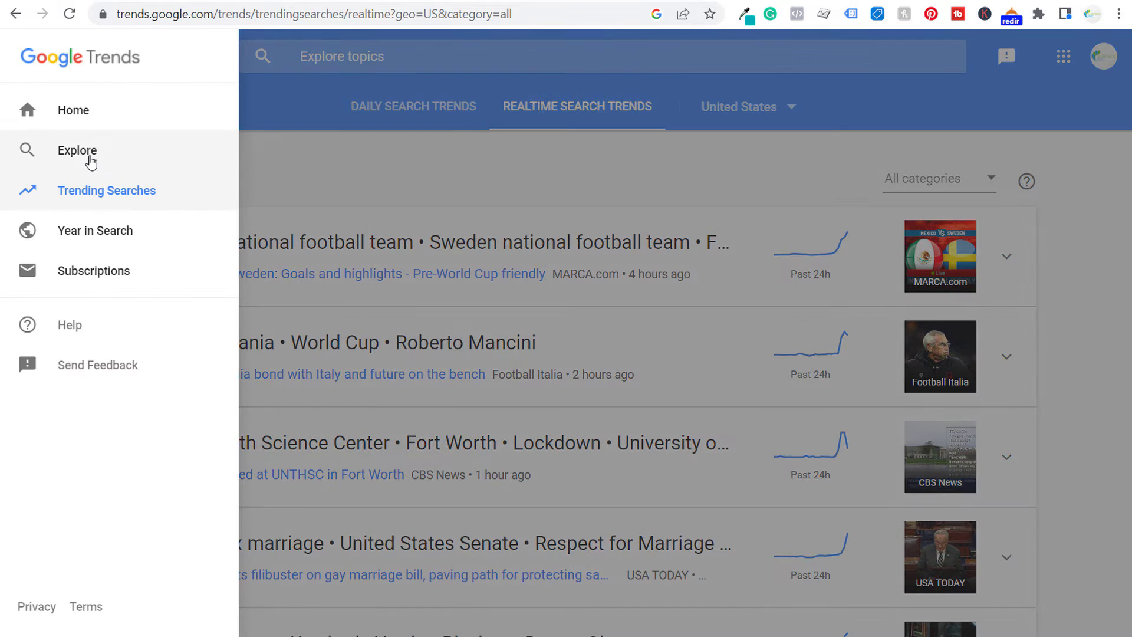
left_click(89, 156)
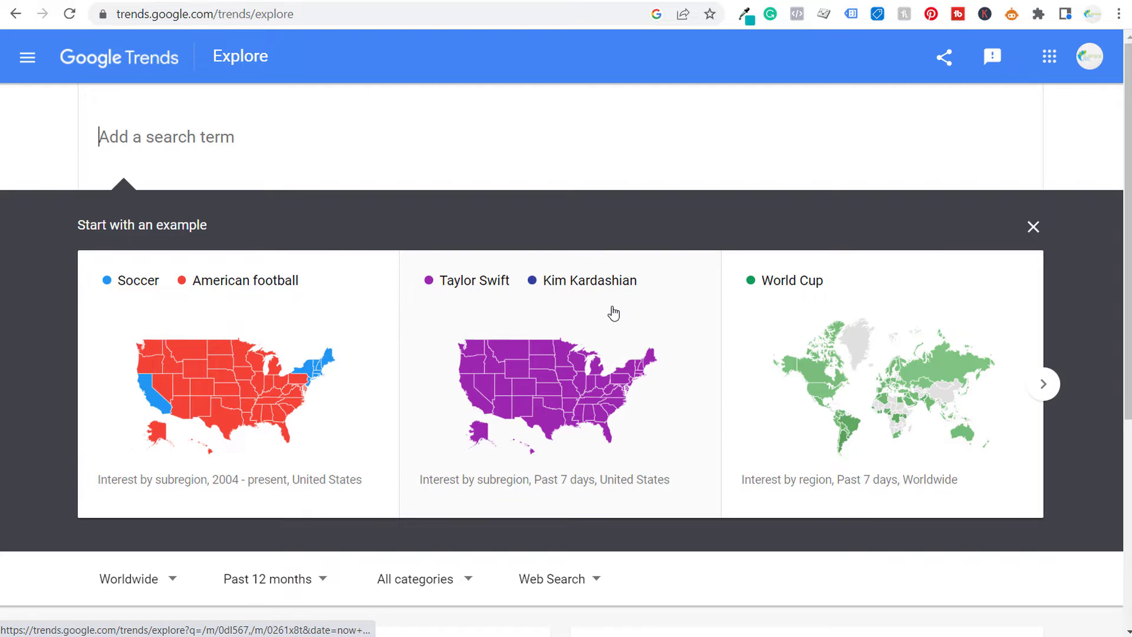
left_click(288, 318)
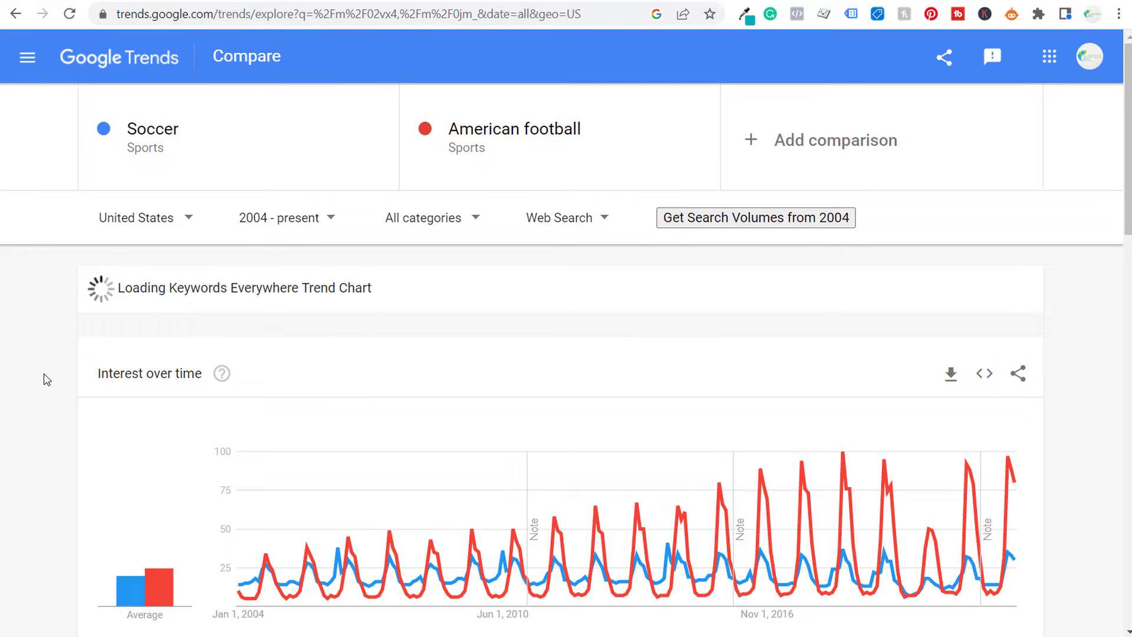
- Scroll through the comparison results, then go back to the Google Trends home page
scroll(46, 359, "down", 1)
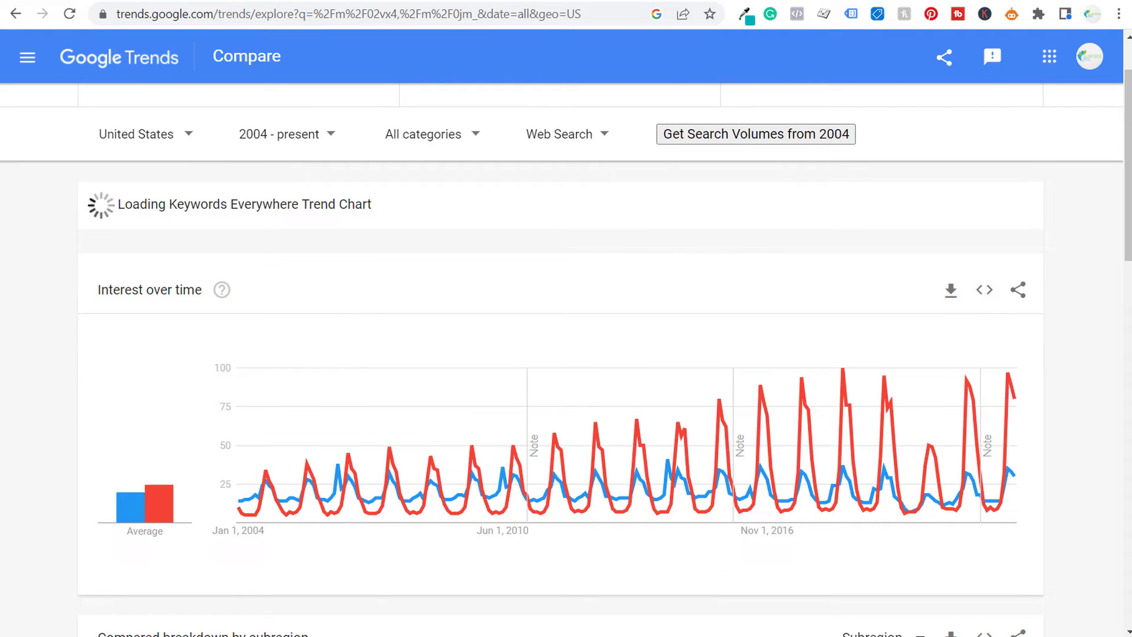
scroll(54, 302, "down", 2)
scroll(59, 295, "down", 5)
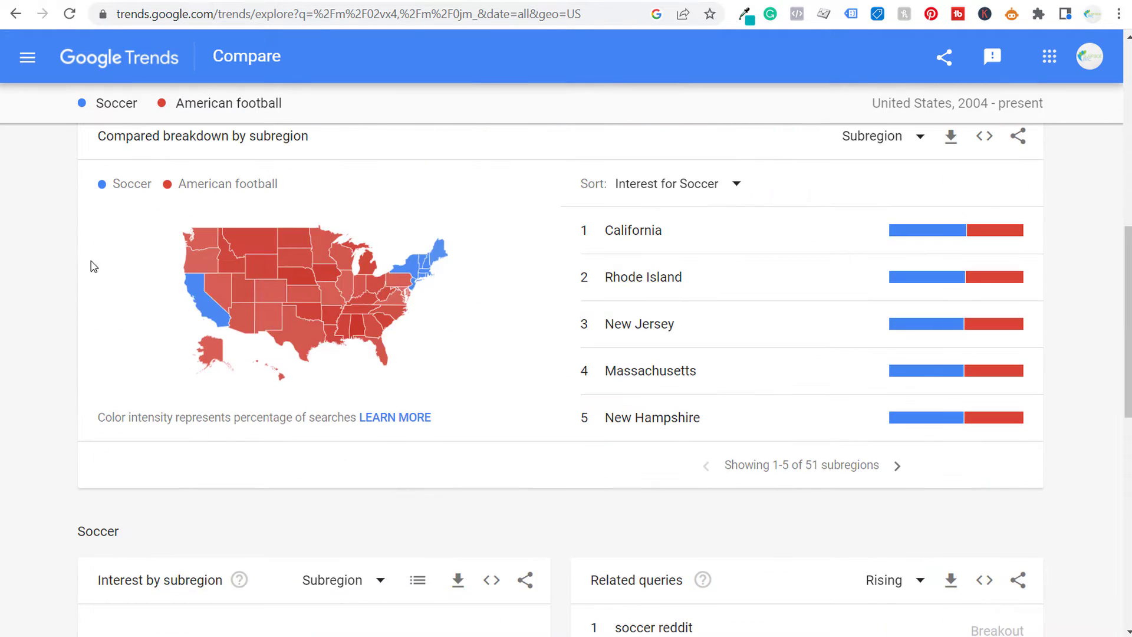
scroll(91, 263, "down", 4)
scroll(35, 189, "down", 3)
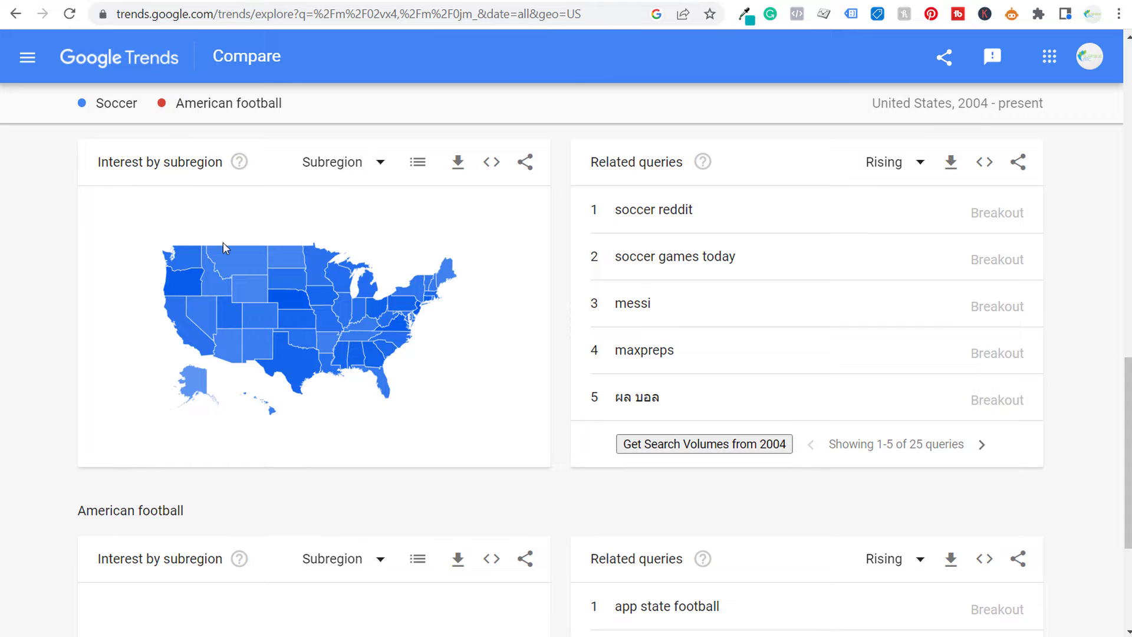
scroll(71, 204, "down", 4)
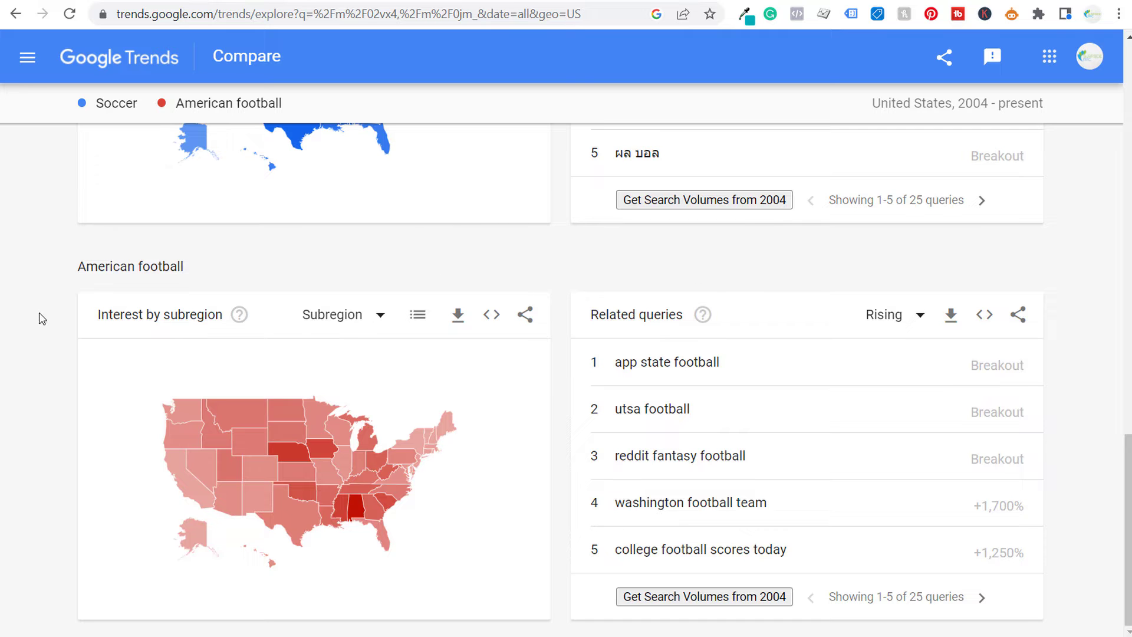
scroll(76, 252, "up", 20)
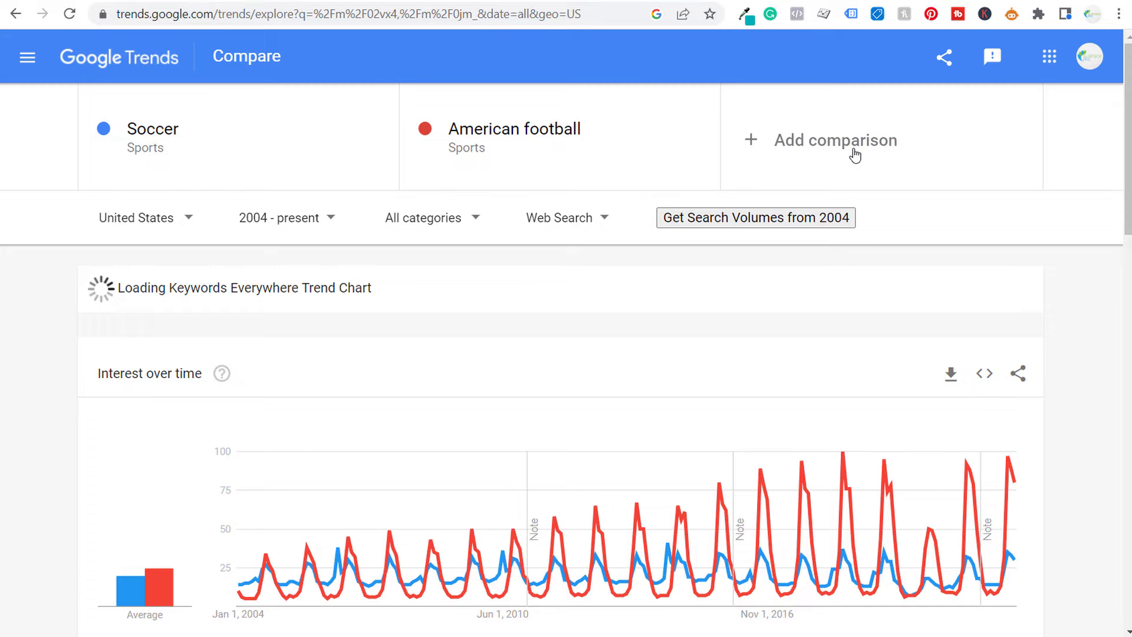
scroll(28, 254, "down", 1)
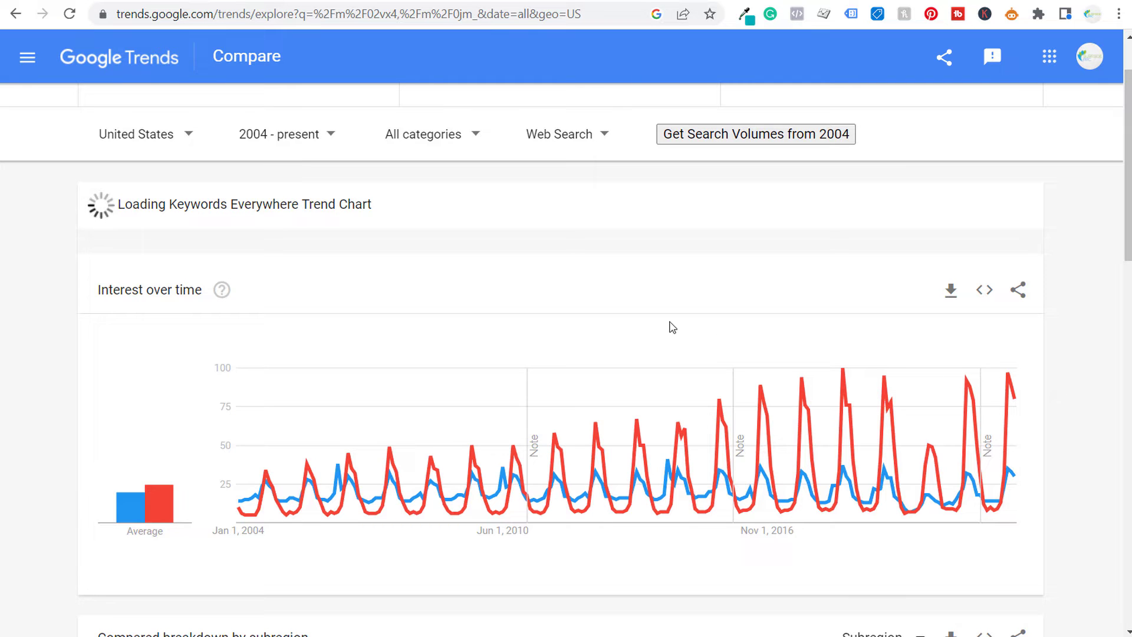
scroll(36, 220, "up", 1)
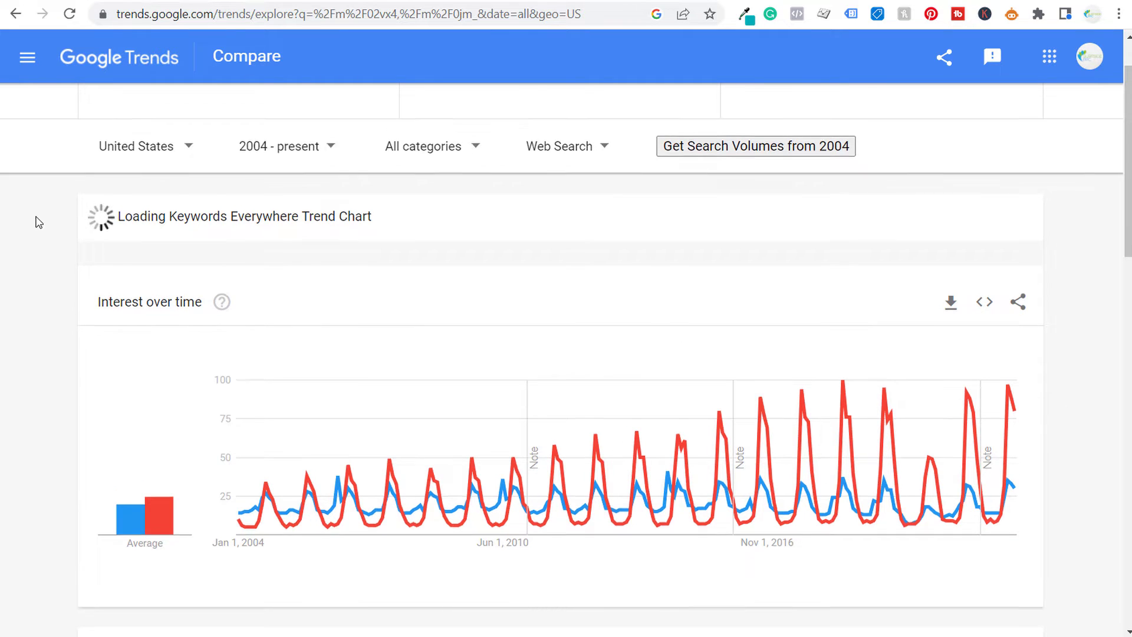
left_click(26, 56)
left_click(28, 116)
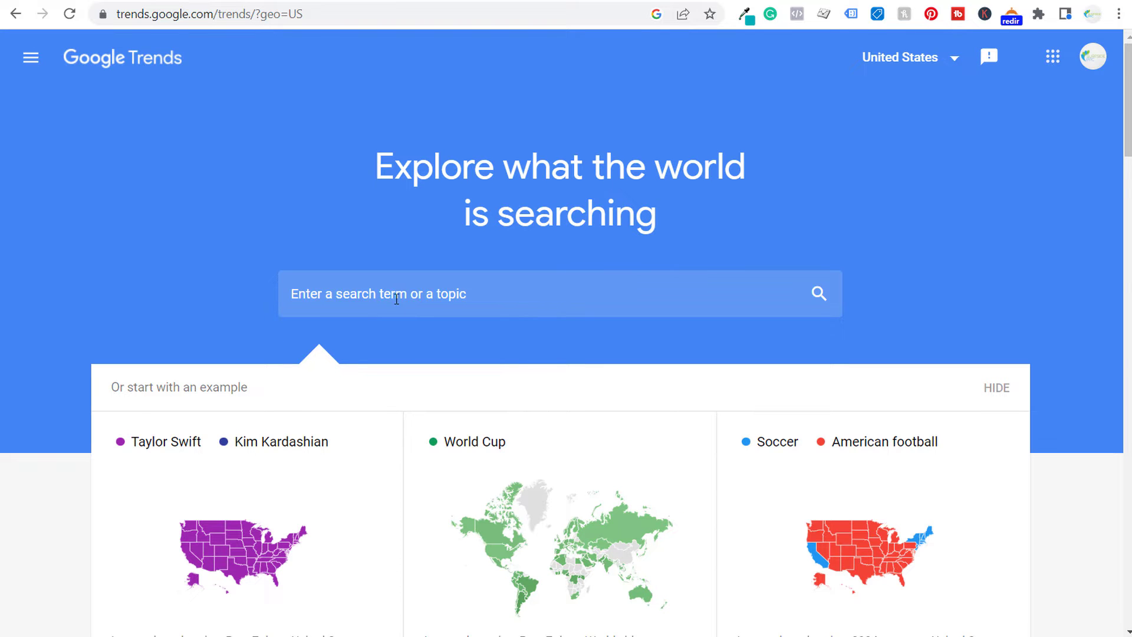
- Search for 'Insurance' and pick its search-term suggestion
left_click(361, 282)
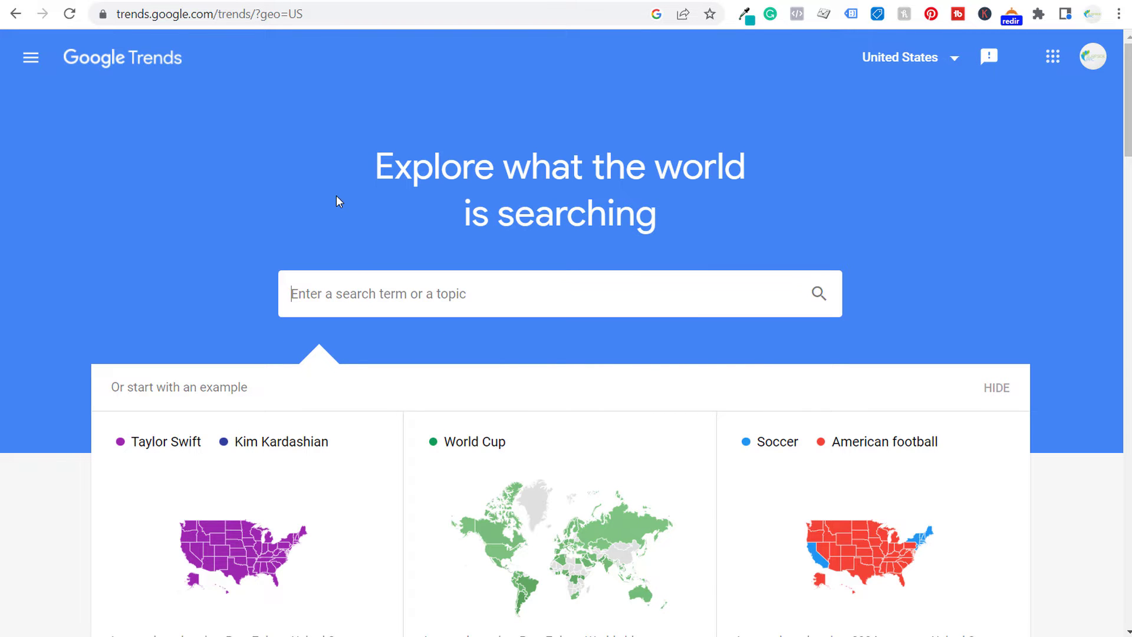
type("Insuran")
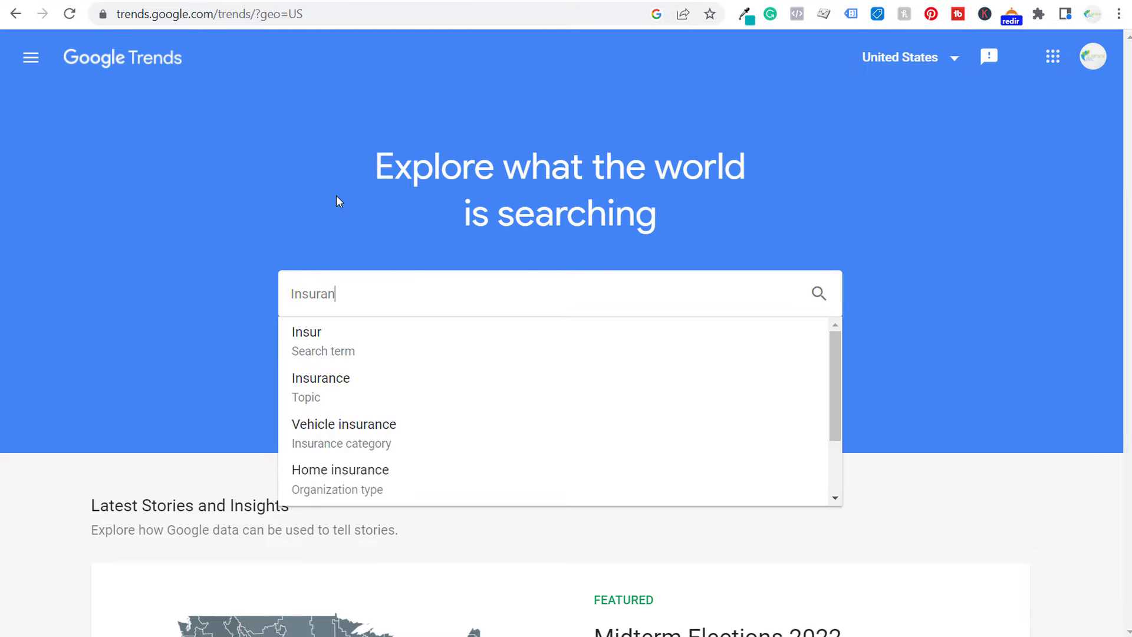
type("ce")
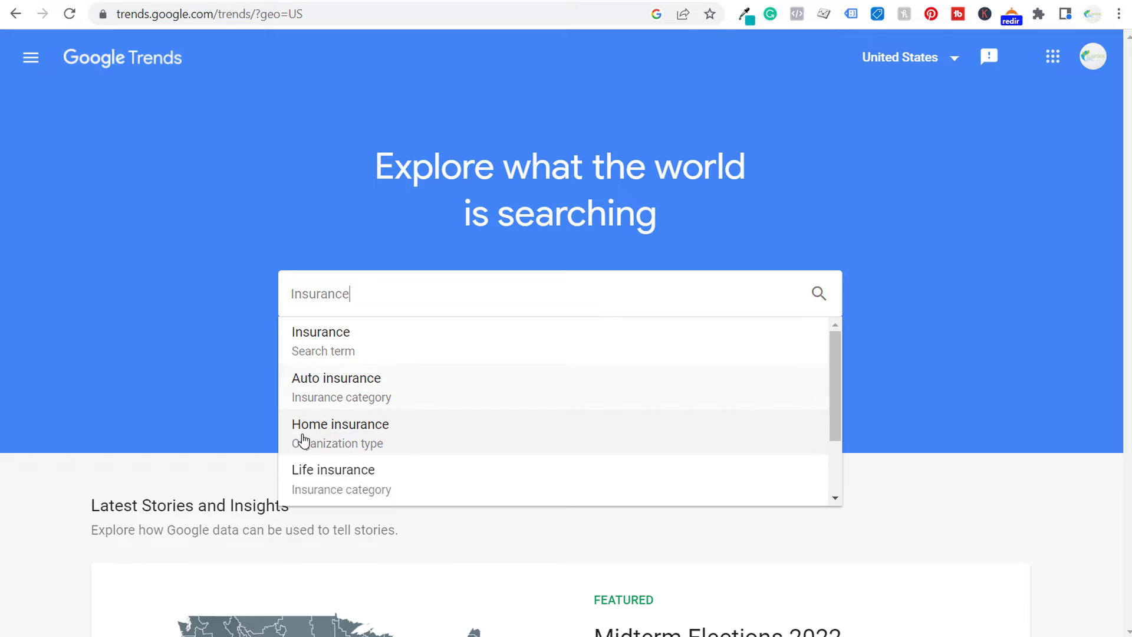
scroll(502, 421, "down", 2)
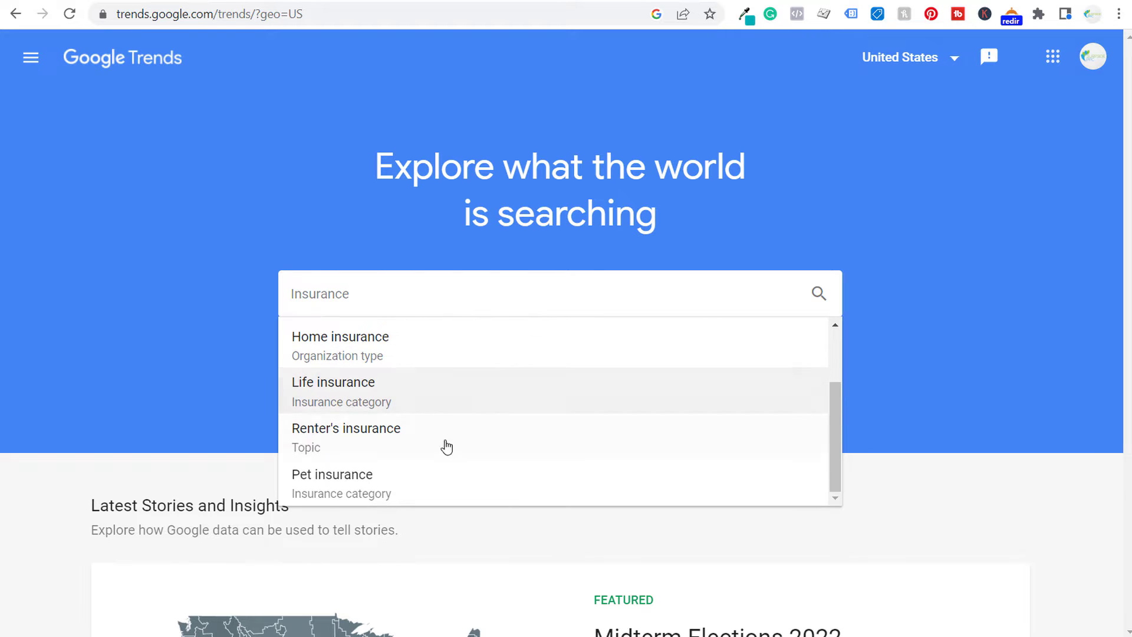
scroll(449, 447, "up", 2)
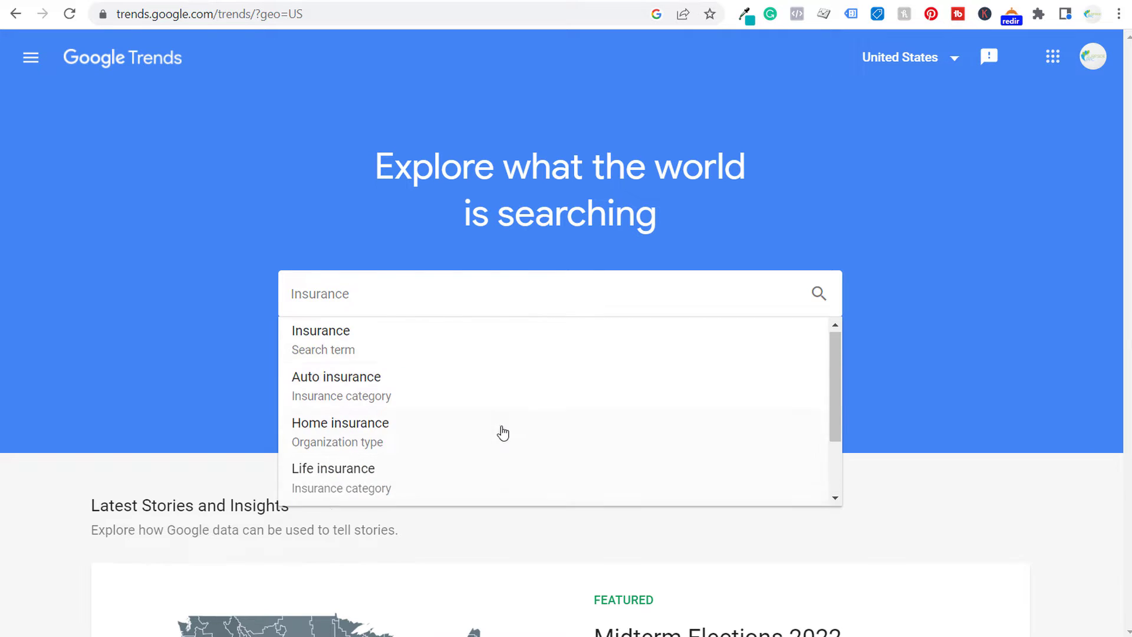
left_click(357, 341)
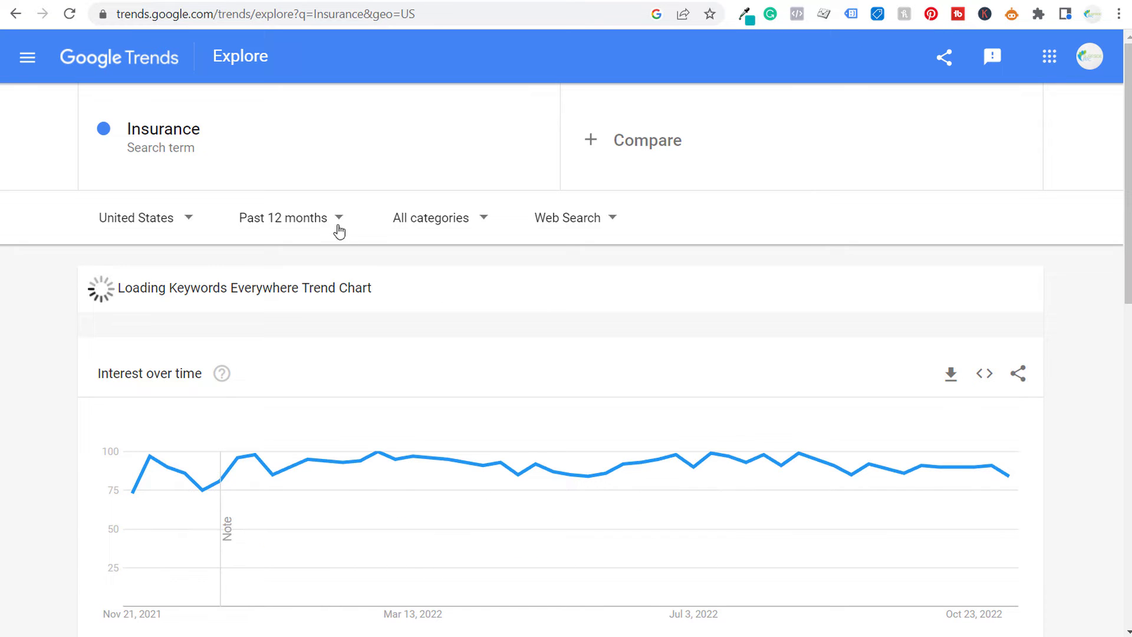
left_click(305, 224)
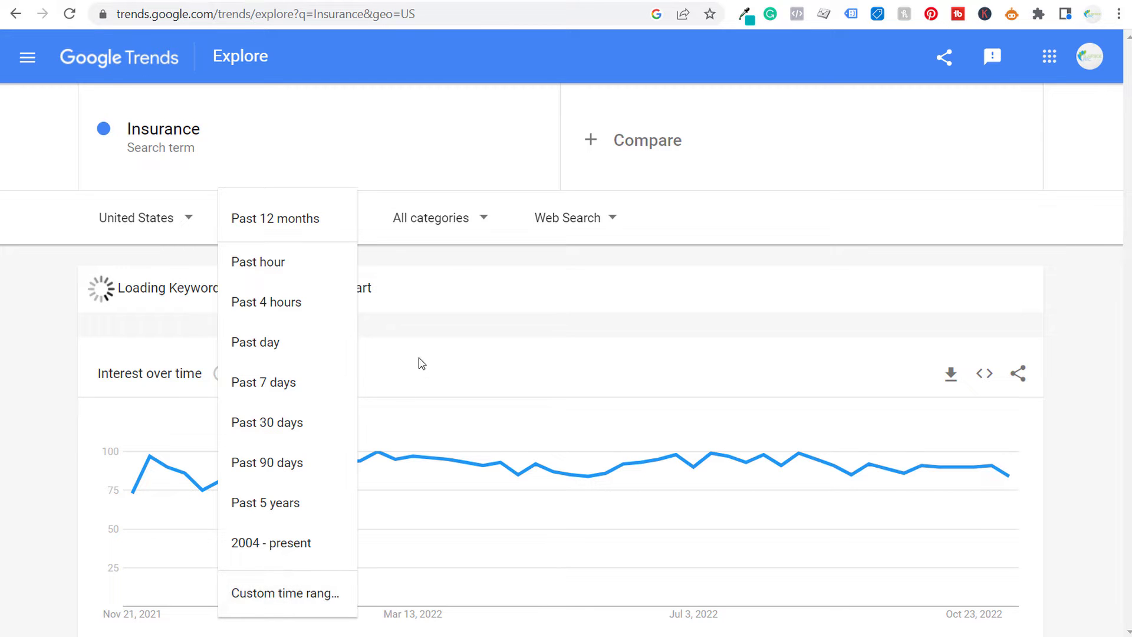
left_click(436, 230)
left_click(443, 225)
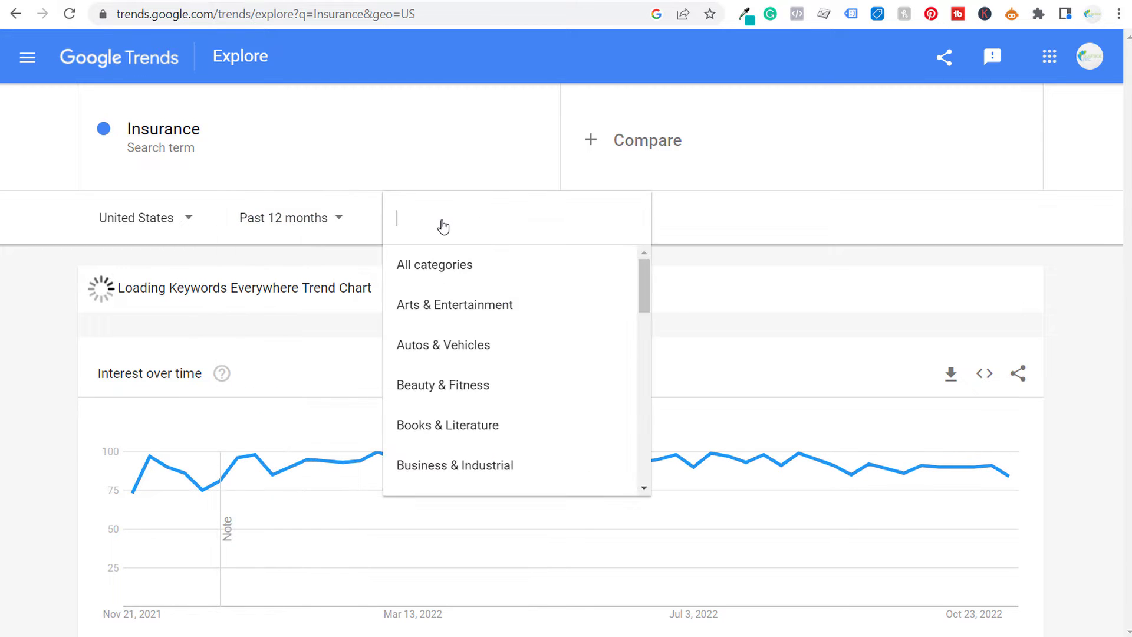
scroll(439, 294, "down", 2)
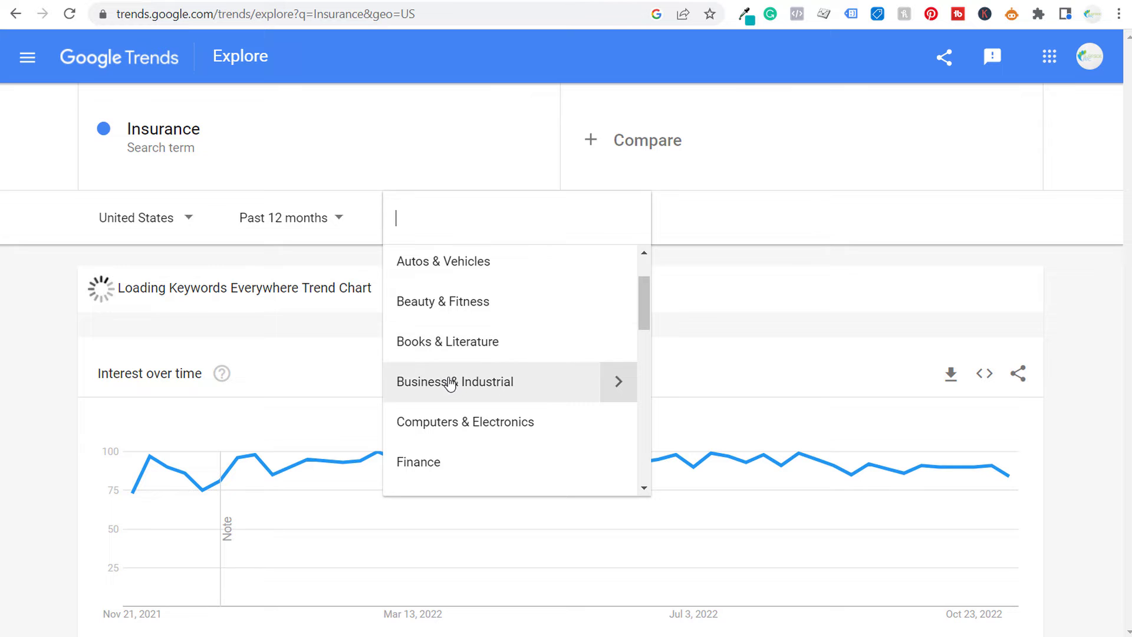
scroll(454, 330, "up", 2)
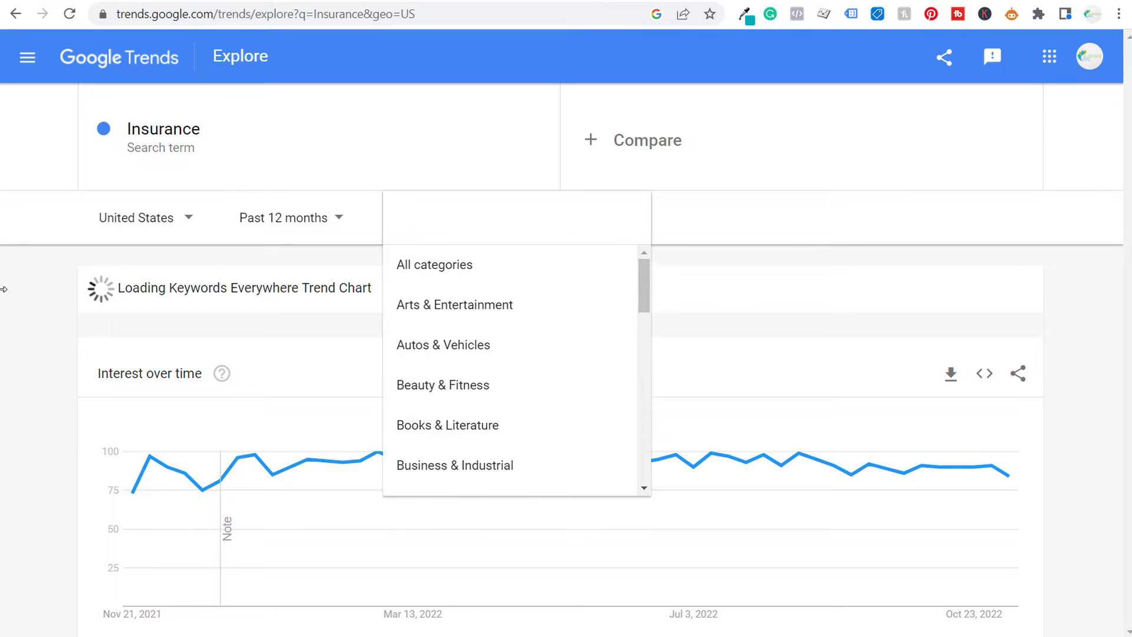
left_click(442, 272)
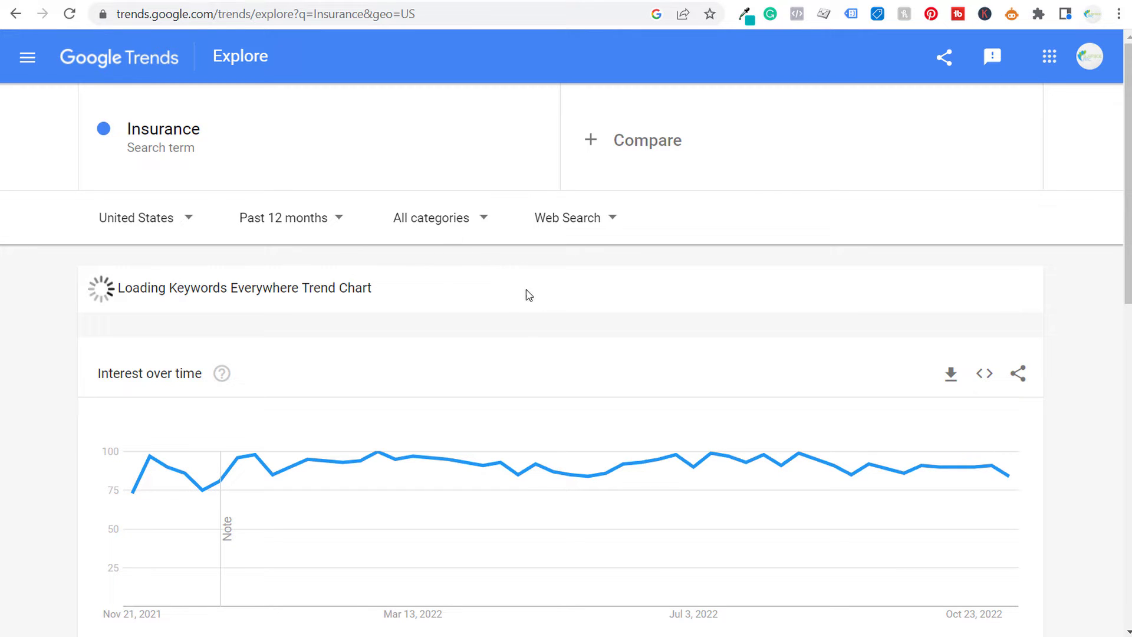
left_click(590, 229)
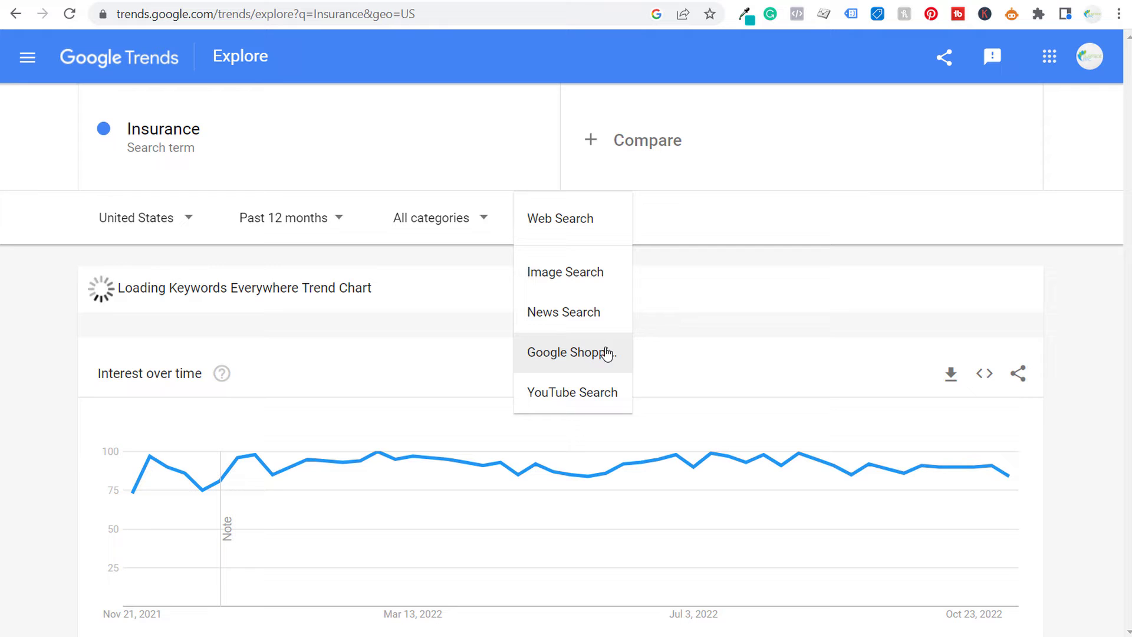
left_click(746, 260)
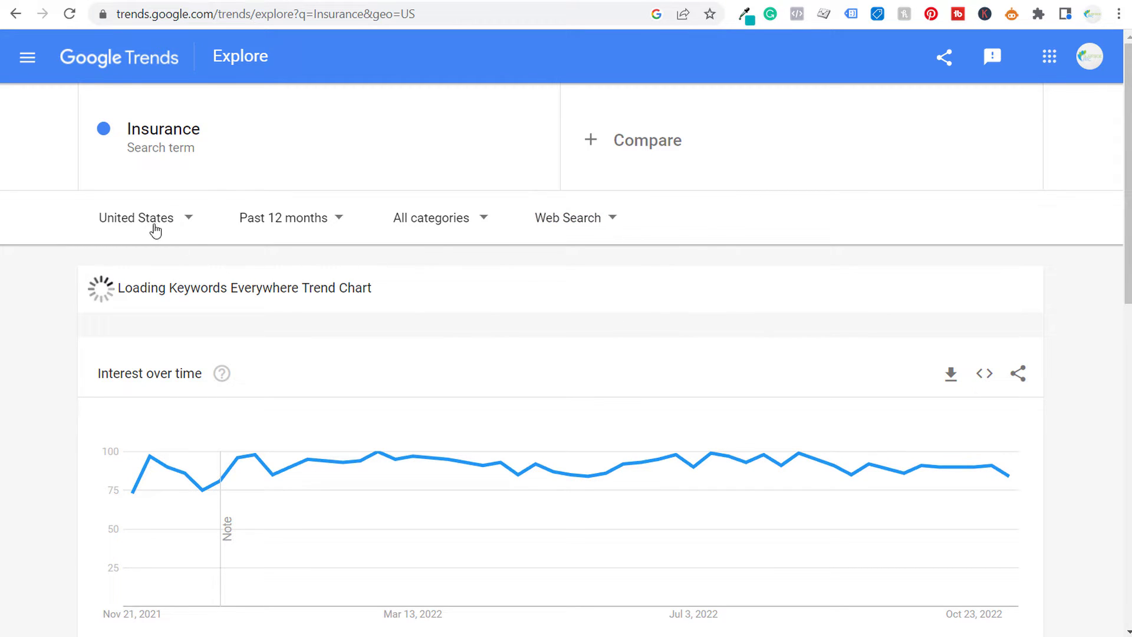
- Switch Insurance related topics to Top and page through results up to 16-20
scroll(37, 312, "down", 4)
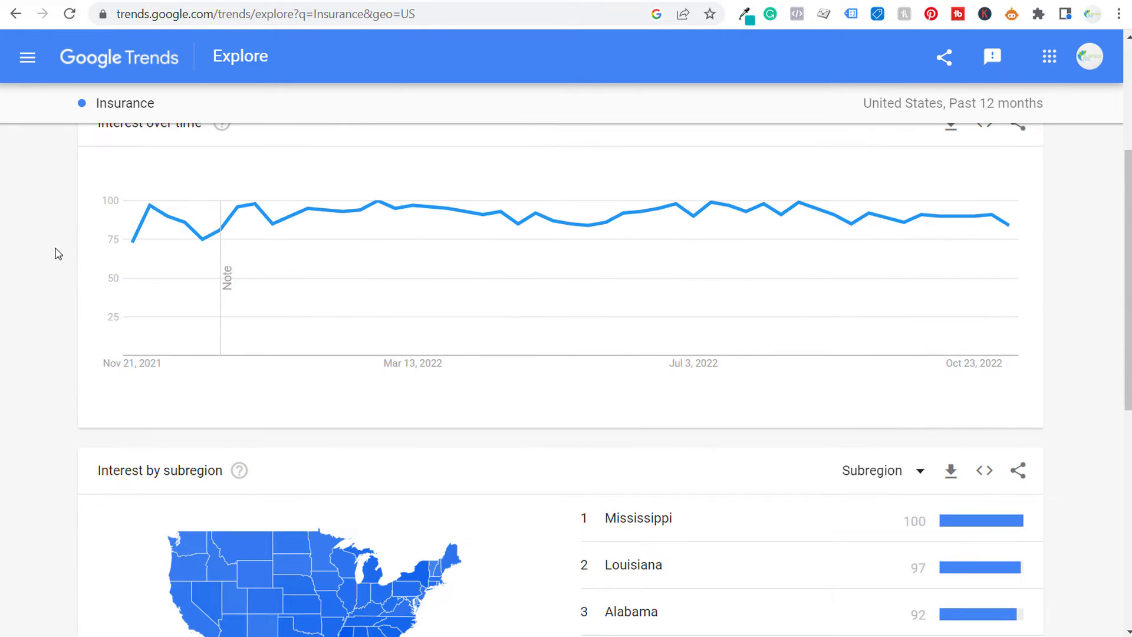
scroll(69, 246, "down", 4)
mouse_move(227, 320)
scroll(83, 289, "down", 4)
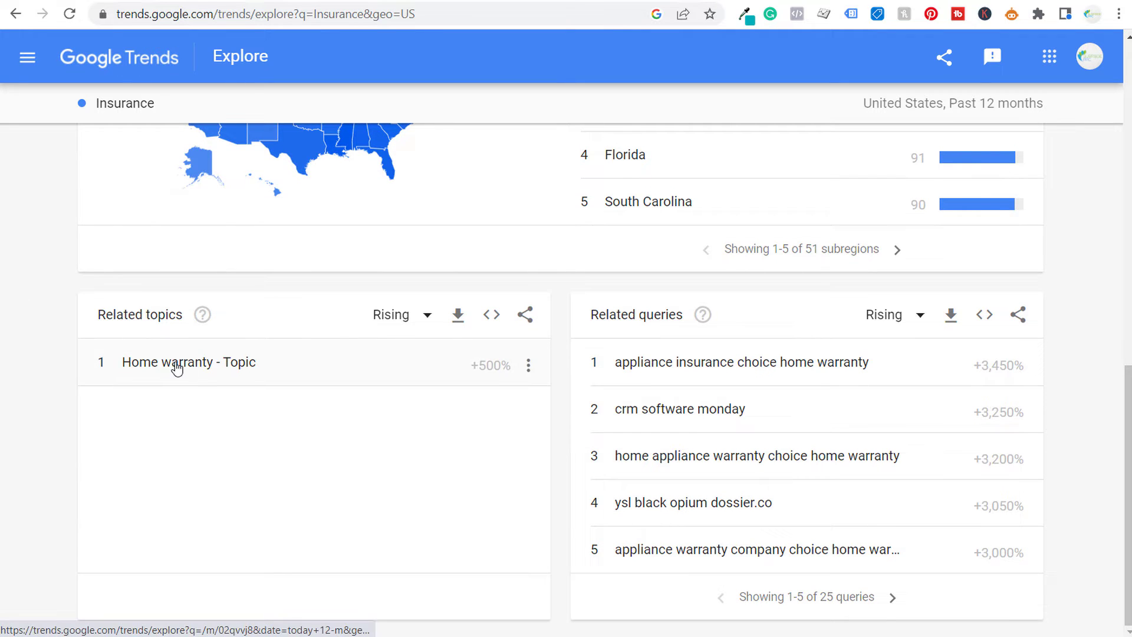
left_click(389, 315)
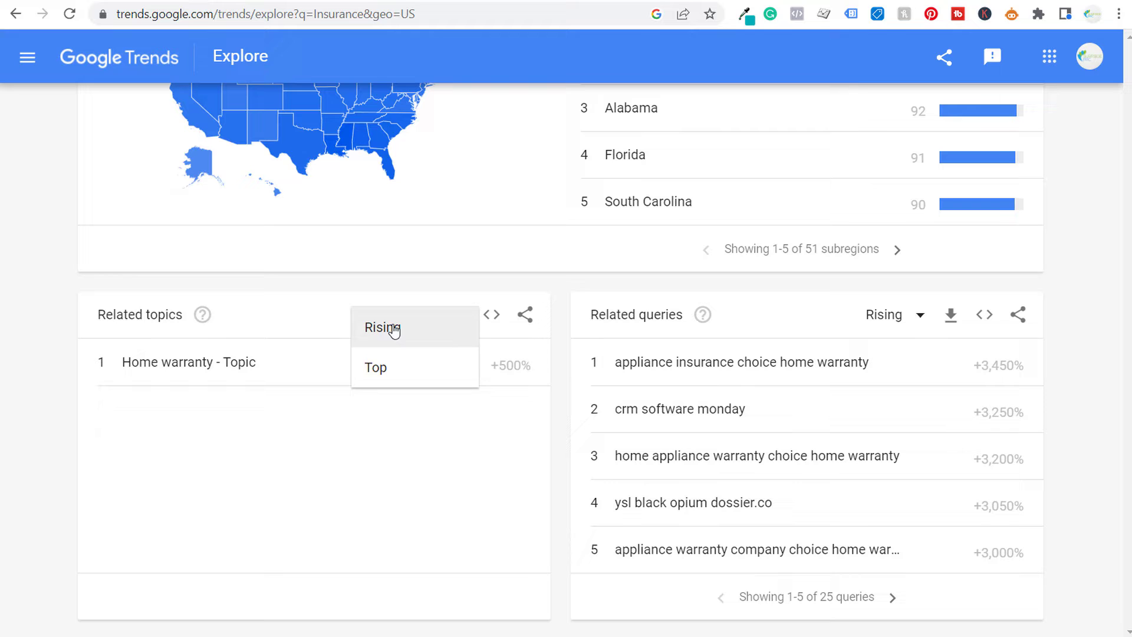
left_click(414, 369)
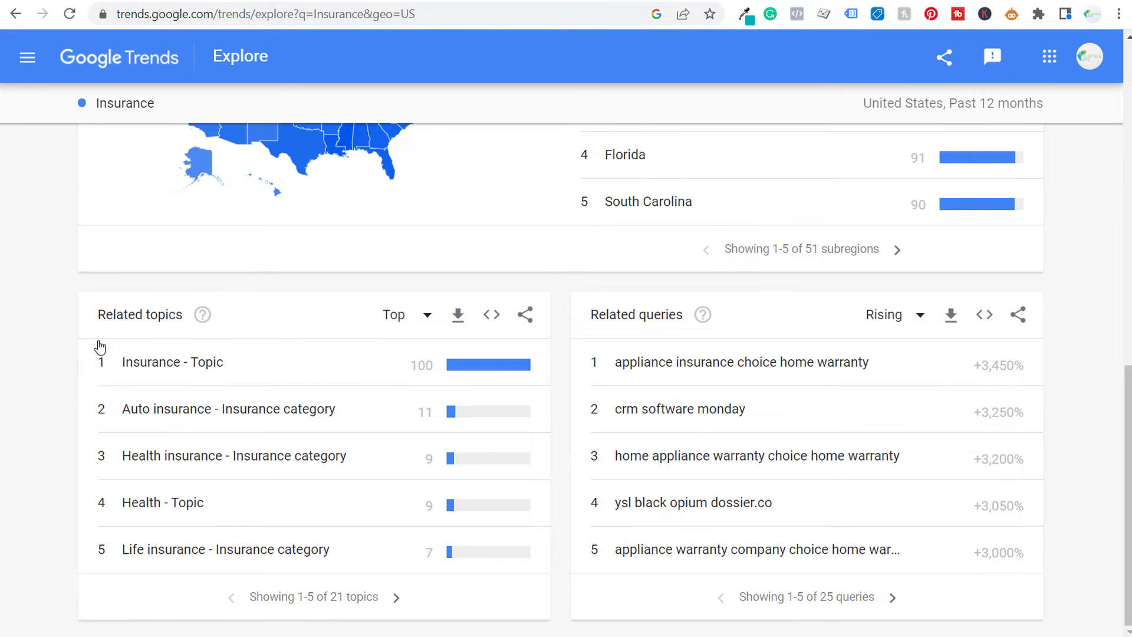
left_click(396, 597)
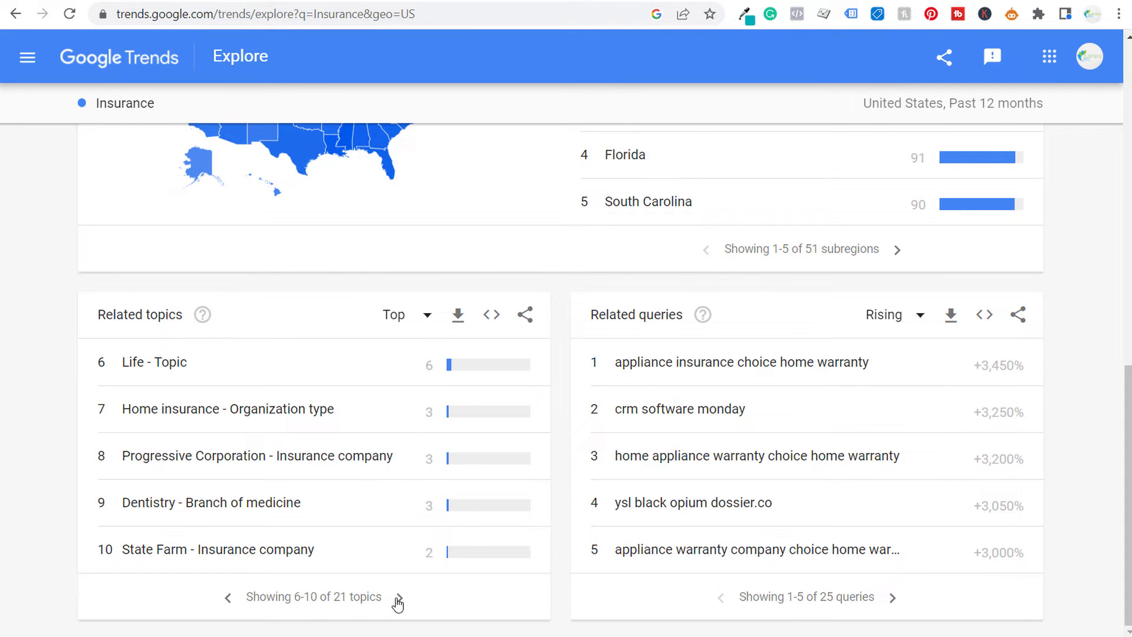
left_click(399, 599)
left_click(401, 599)
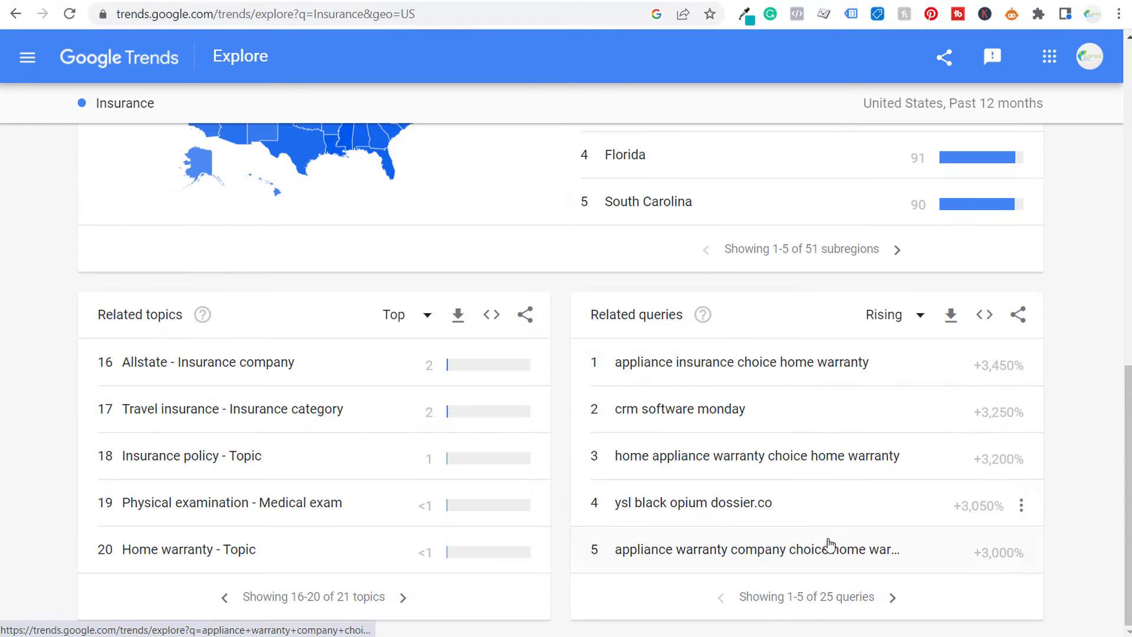
- Page rising related queries through 21-25, then switch them to Top
left_click(888, 604)
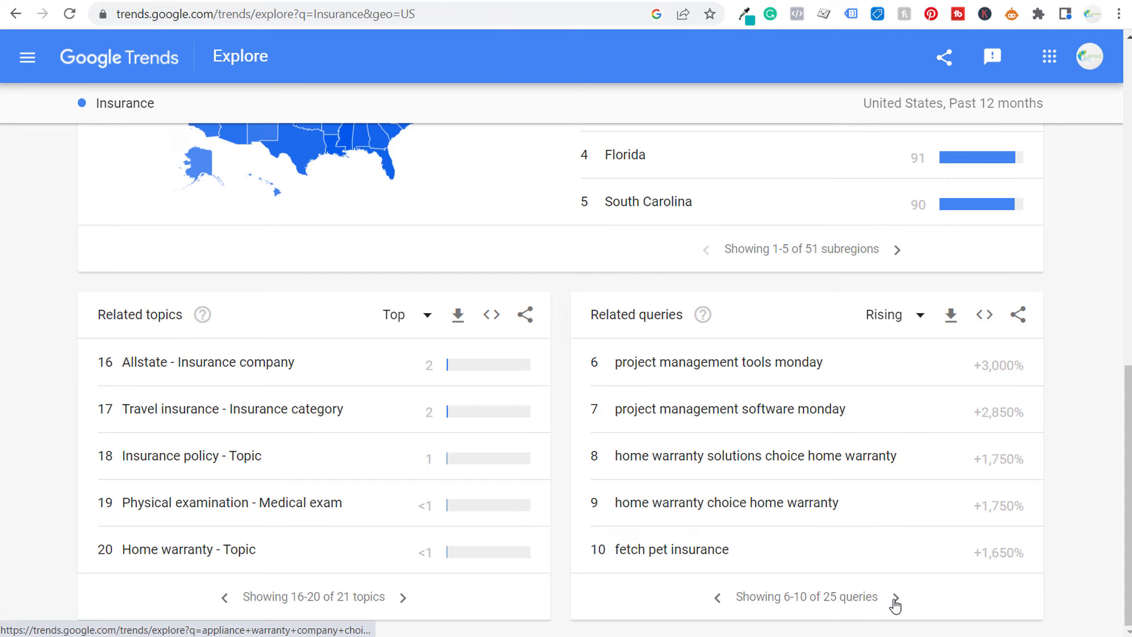
left_click(896, 603)
left_click(899, 603)
left_click(900, 603)
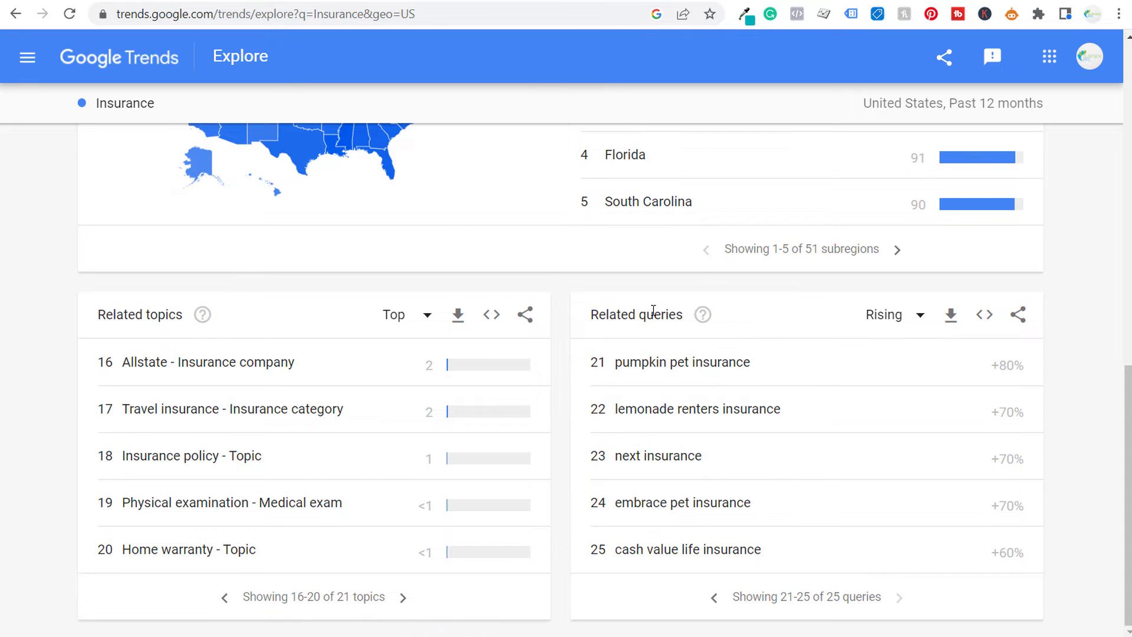
left_click(879, 317)
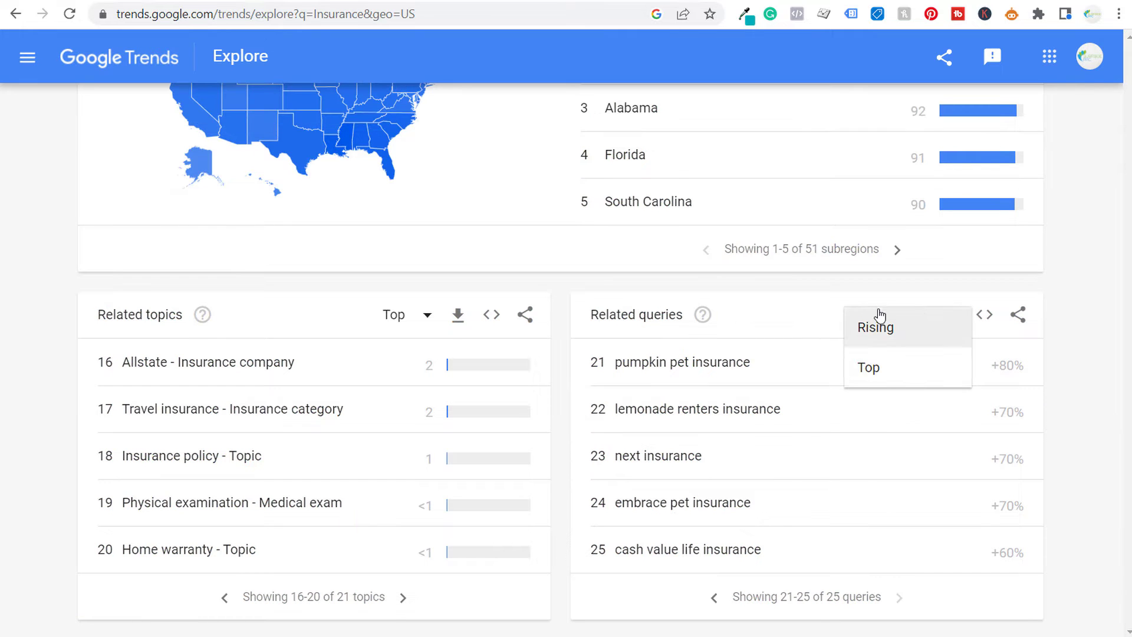
left_click(882, 367)
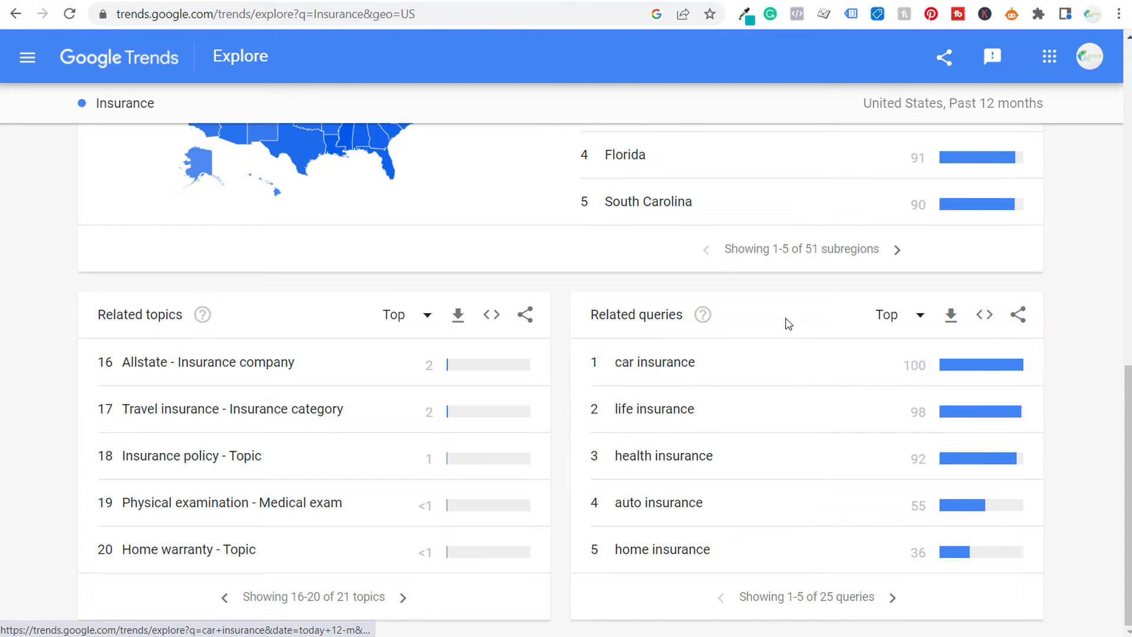
- Replace the search term with 'Beach Decor' and scroll to Interest by subregion
scroll(66, 269, "up", 15)
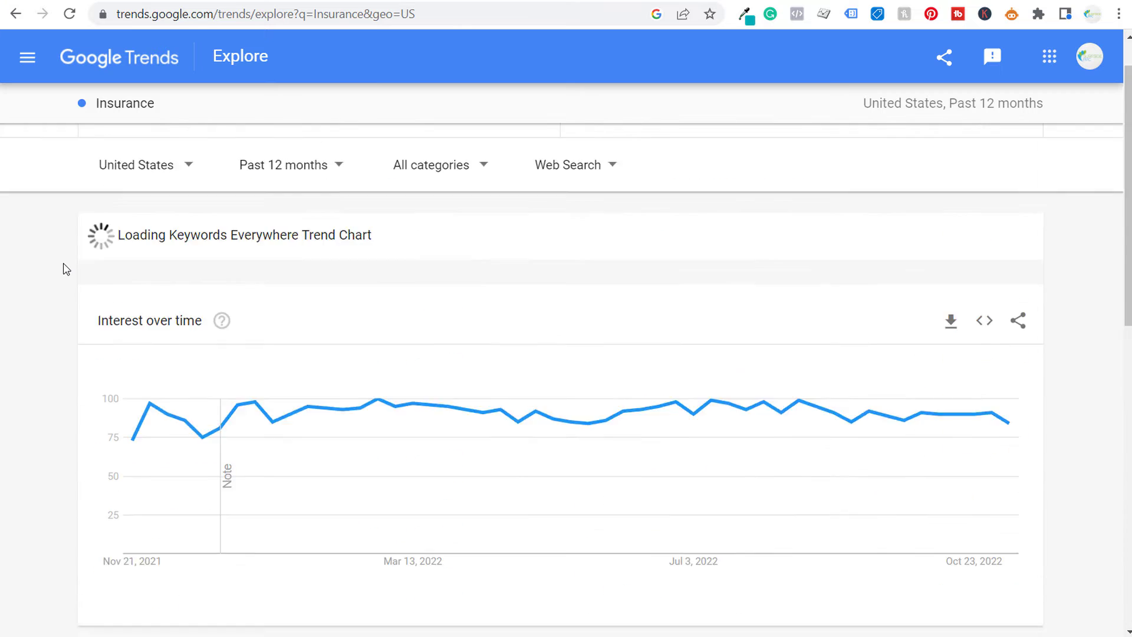
left_click(191, 137)
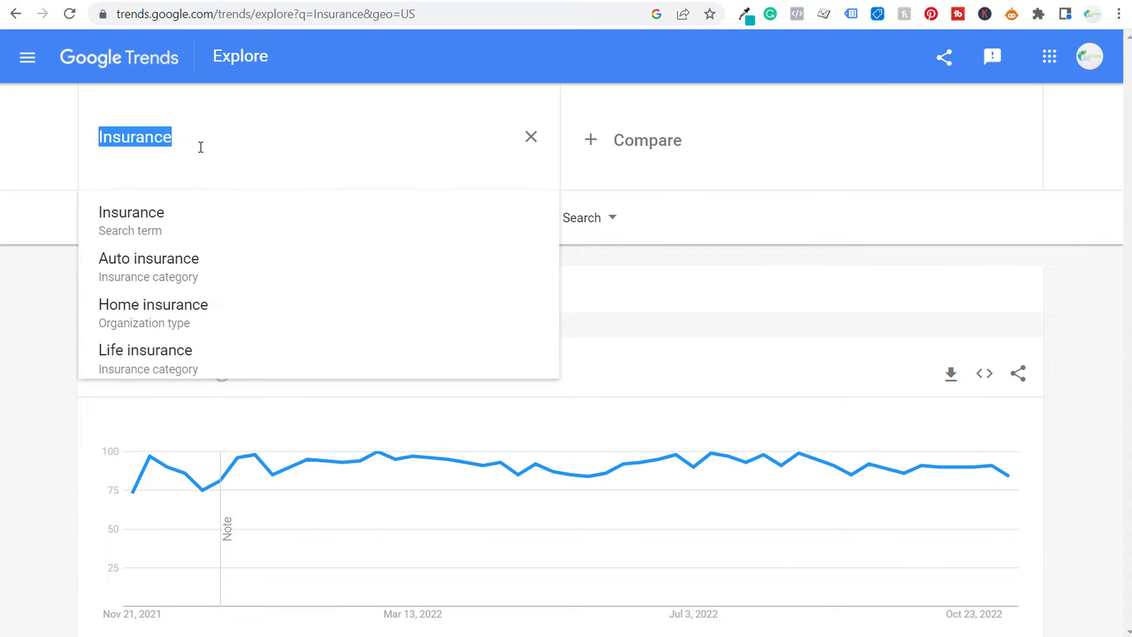
type("Beach Deco")
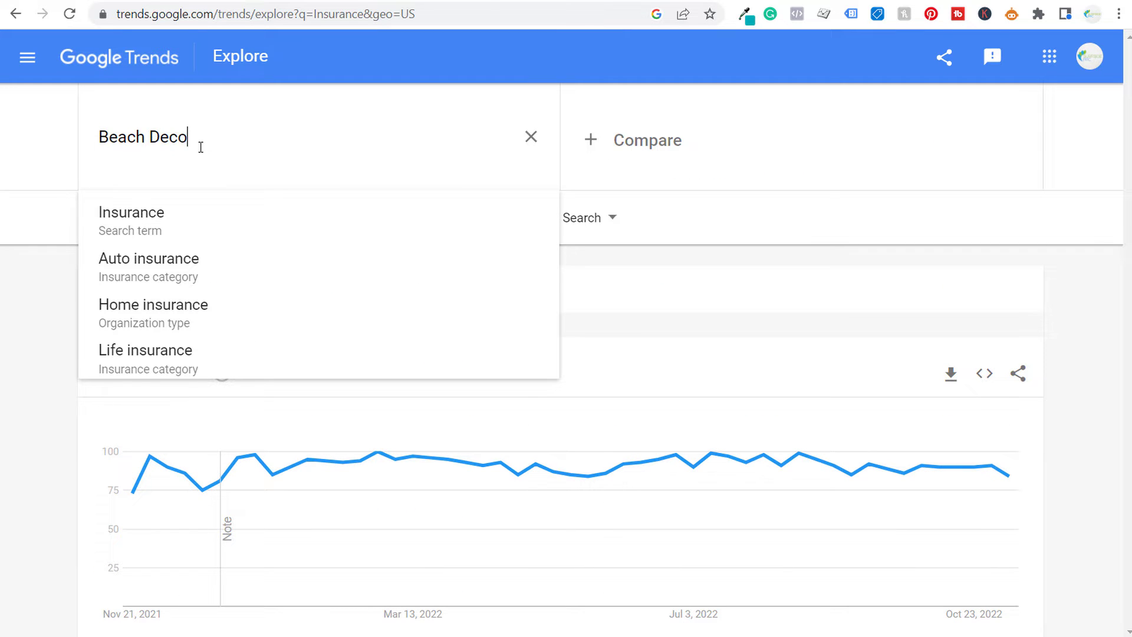
type("r")
left_click(253, 222)
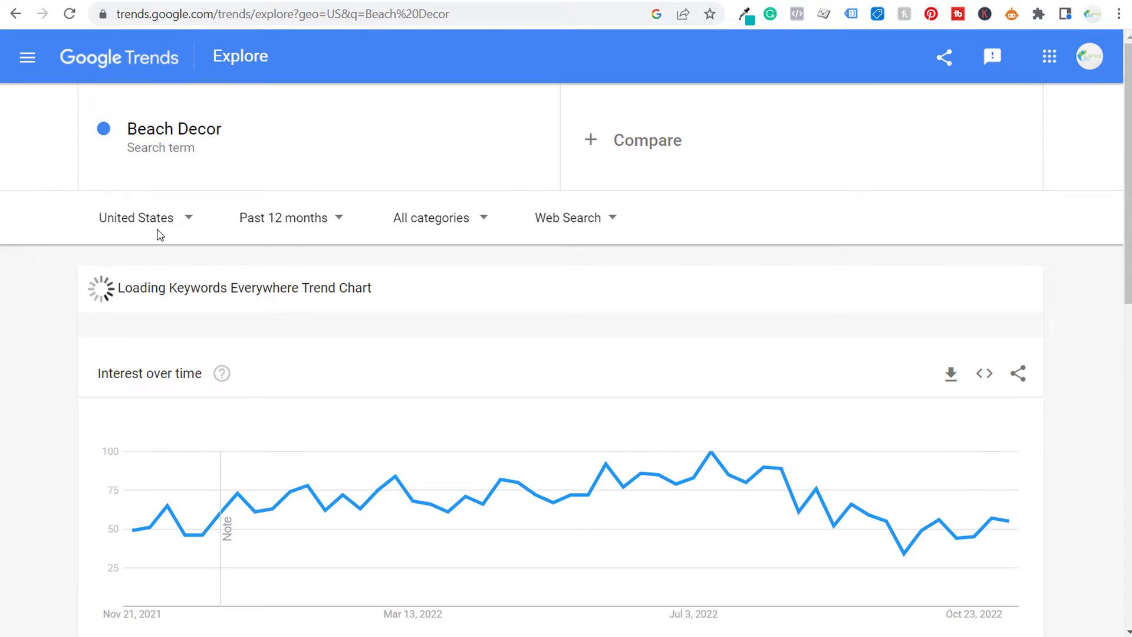
scroll(50, 275, "down", 2)
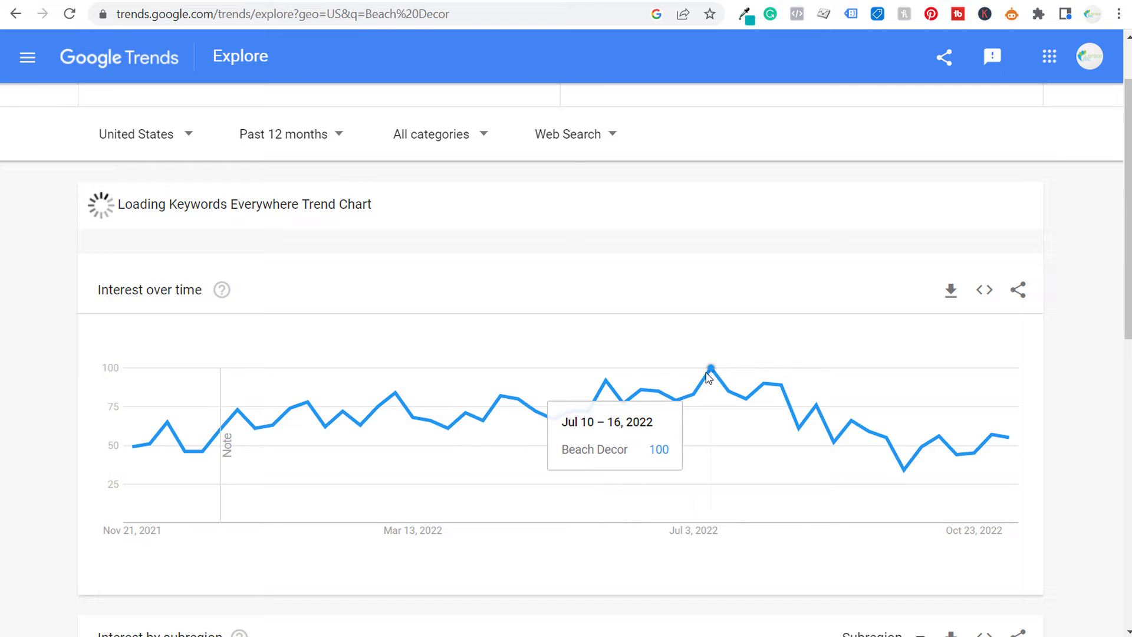
scroll(8, 237, "down", 5)
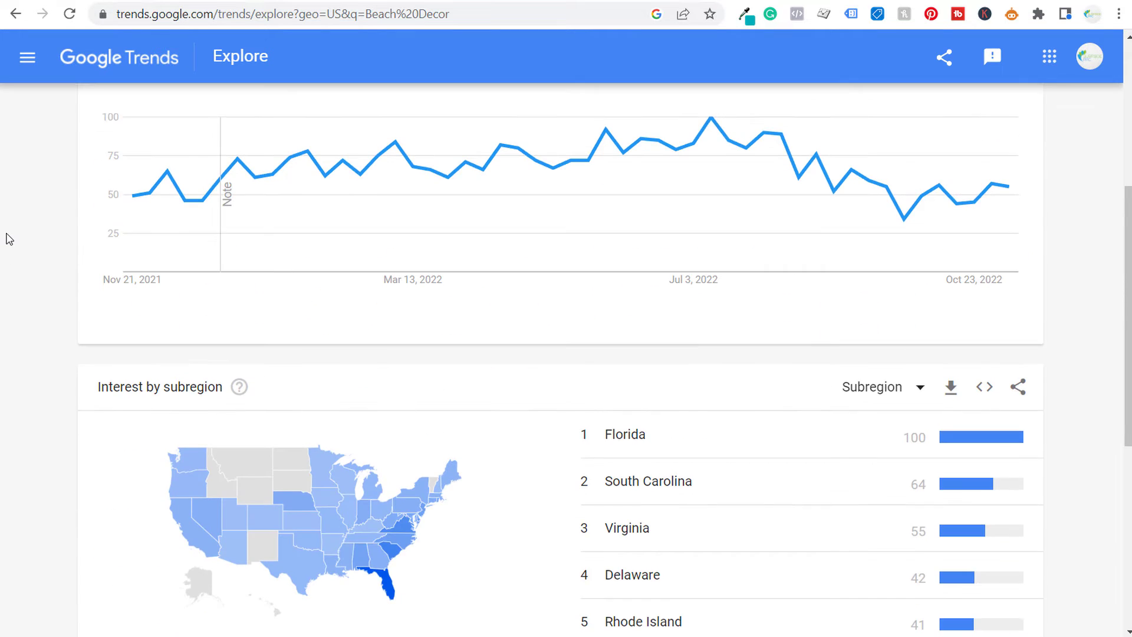
scroll(135, 299, "down", 2)
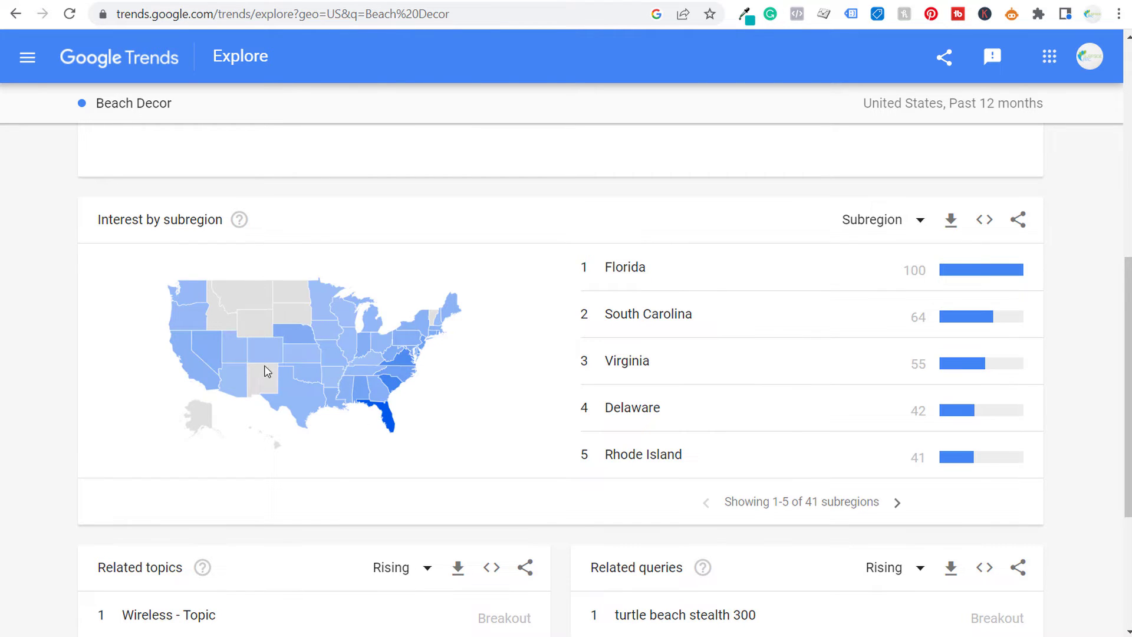
- Change Interest by subregion to Metro and inspect metro values on the map
left_click(873, 220)
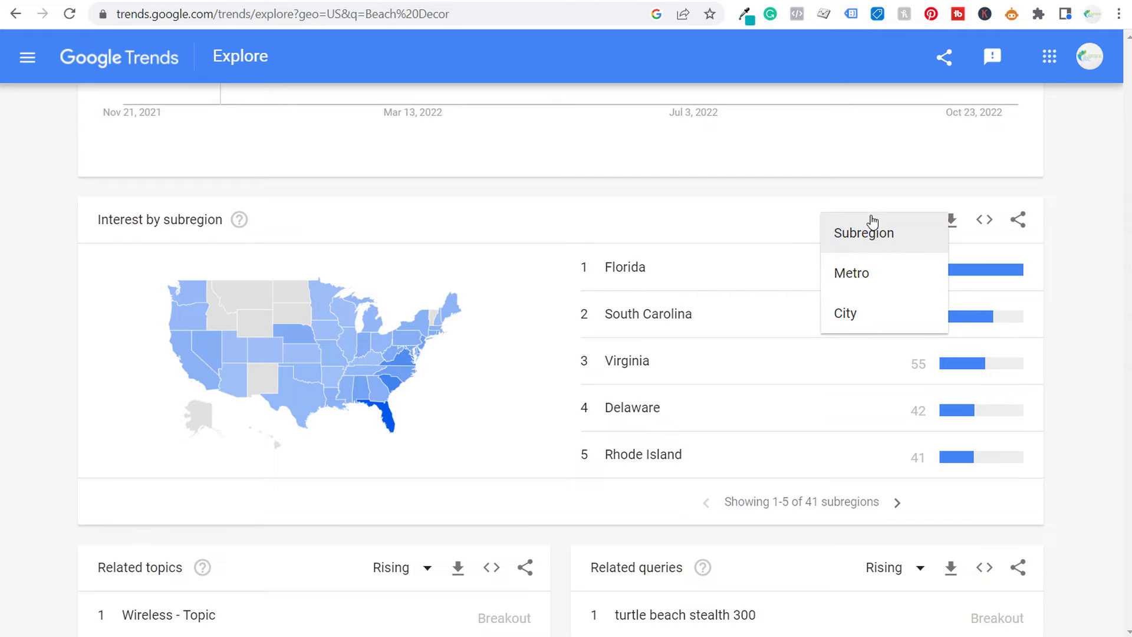
left_click(872, 271)
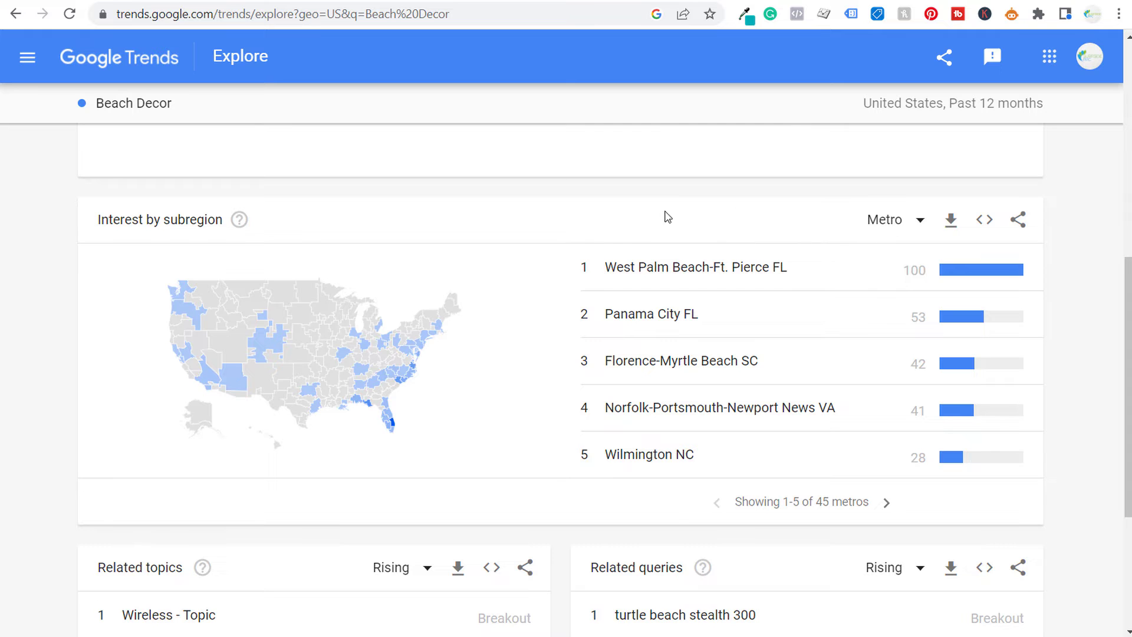
scroll(15, 263, "up", 4)
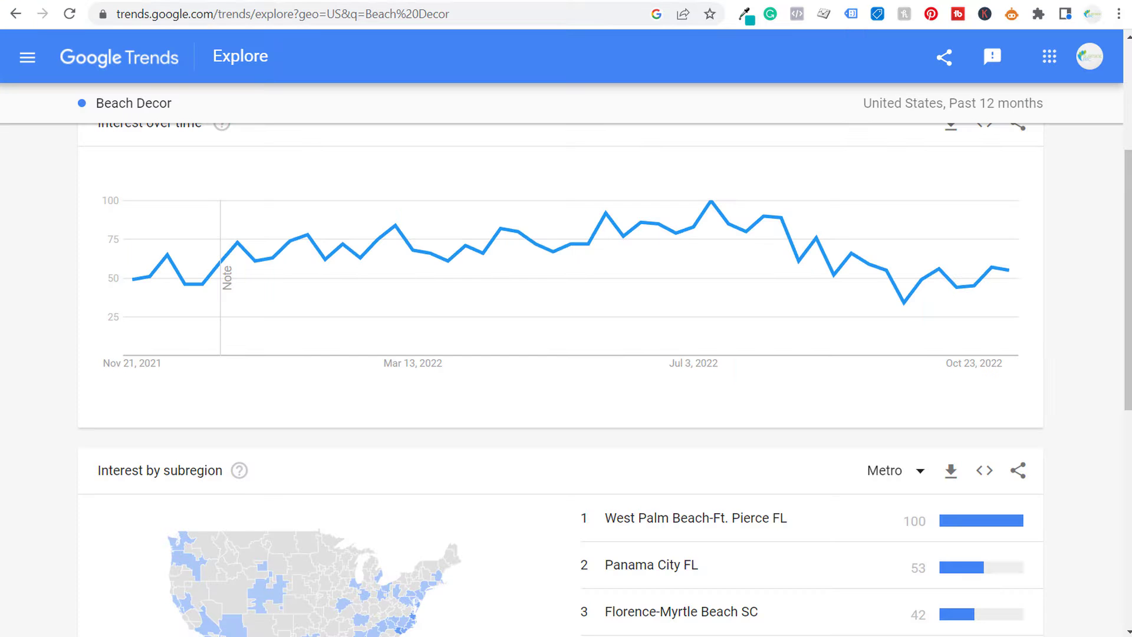
scroll(429, 400, "down", 3)
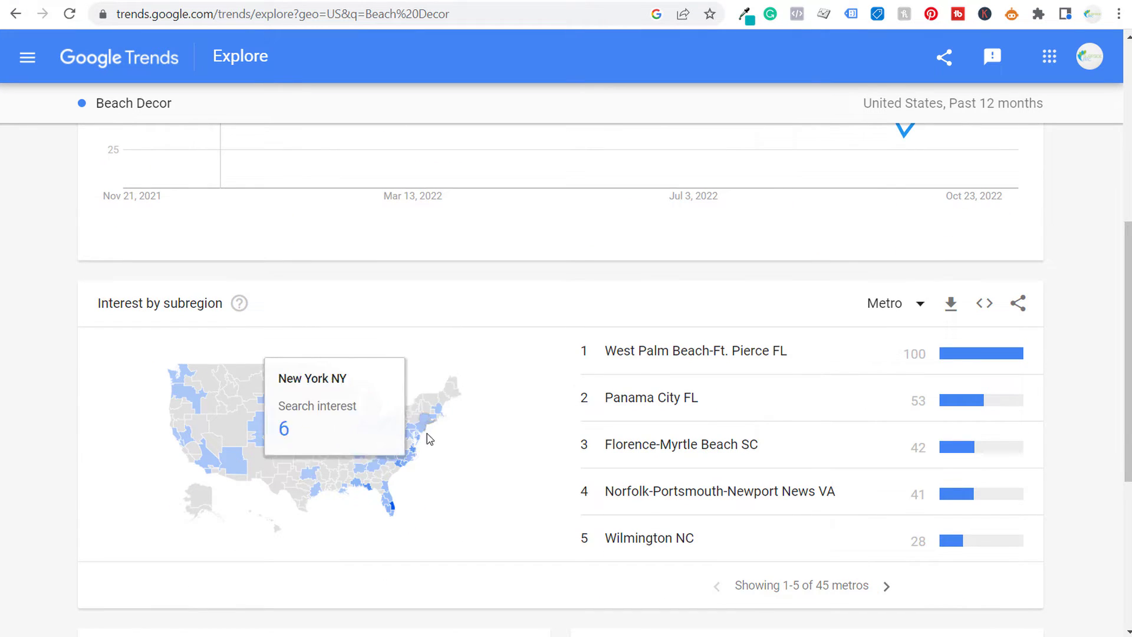
mouse_move(404, 470)
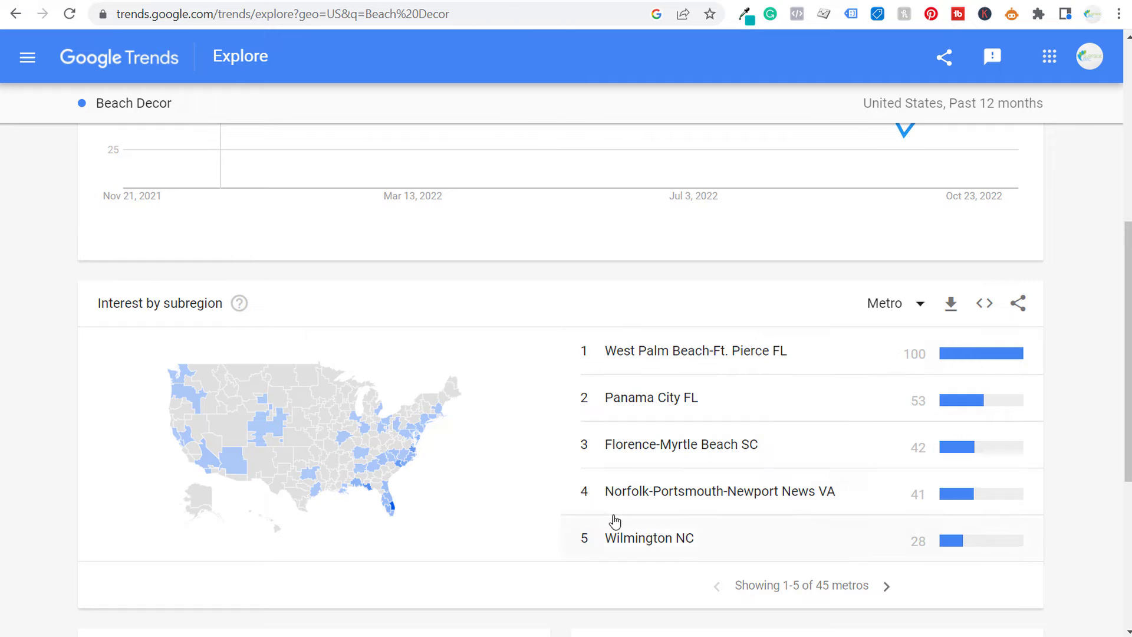
scroll(69, 356, "up", 6)
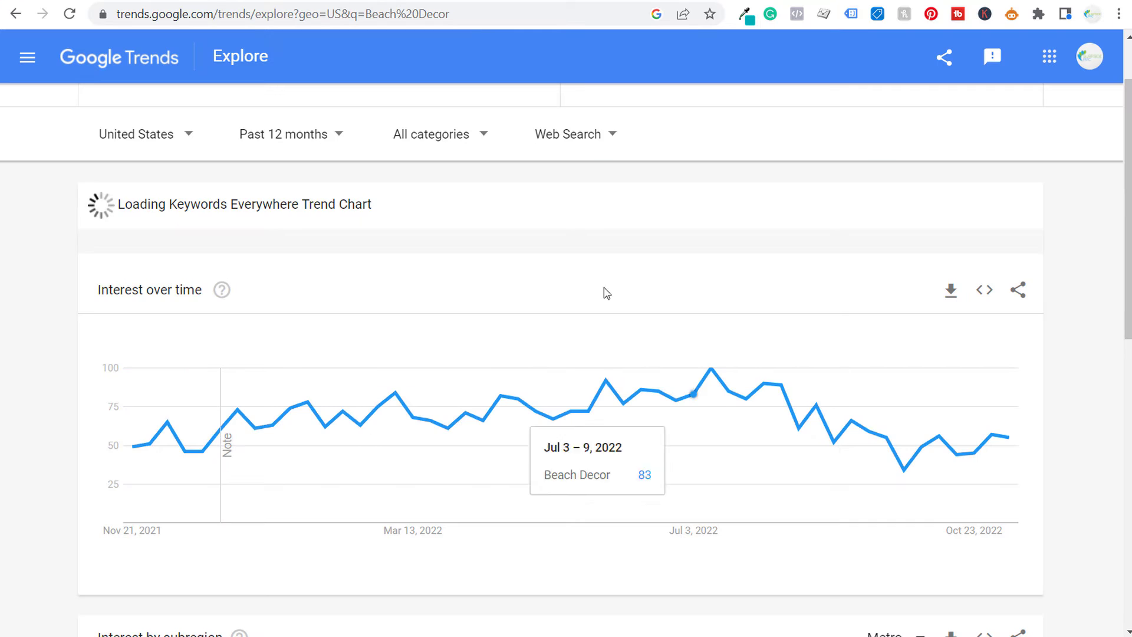
- Scroll down to the Beach Decor Related topics and Related queries cards
scroll(61, 295, "down", 10)
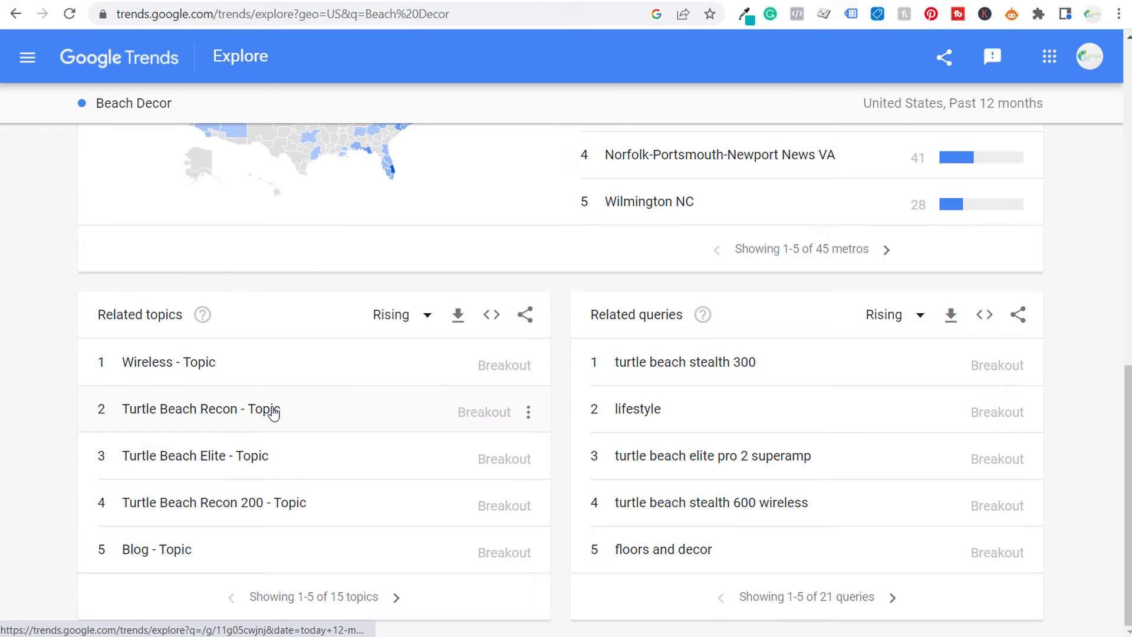
- Page through Beach Decor rising related topics and back, then switch them to Top
left_click(399, 600)
left_click(401, 598)
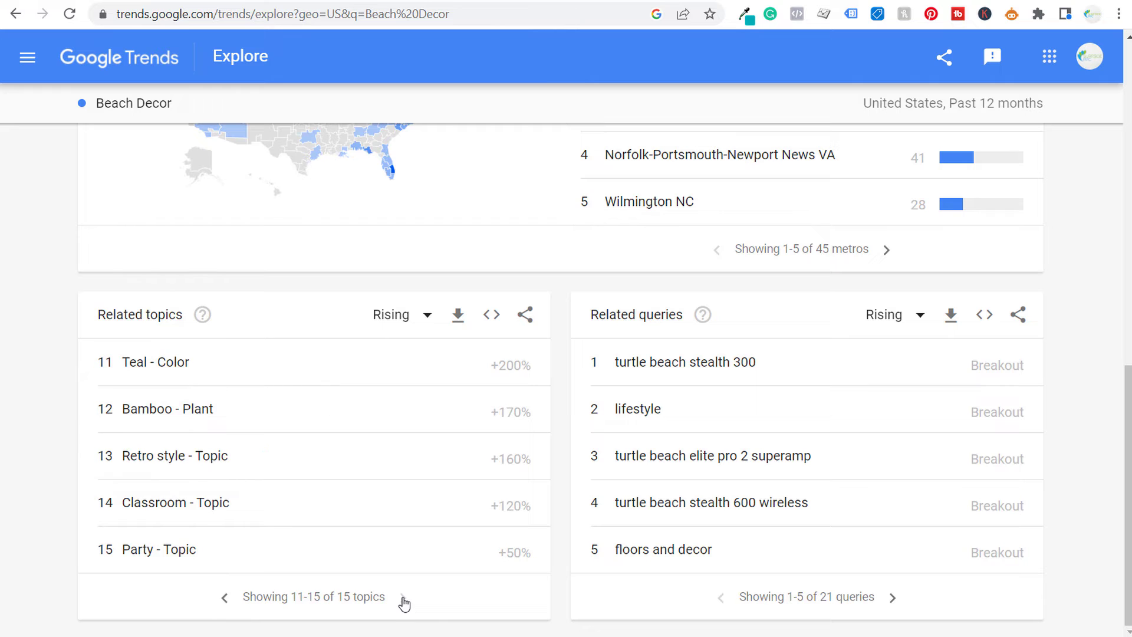
left_click(225, 598)
left_click(225, 598)
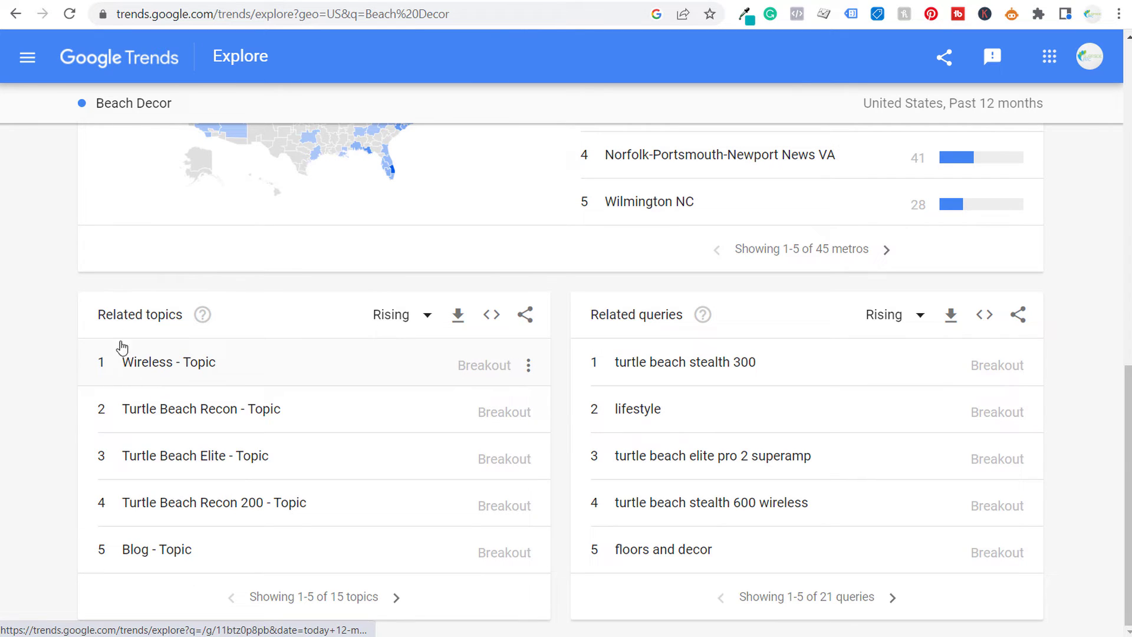
left_click(394, 318)
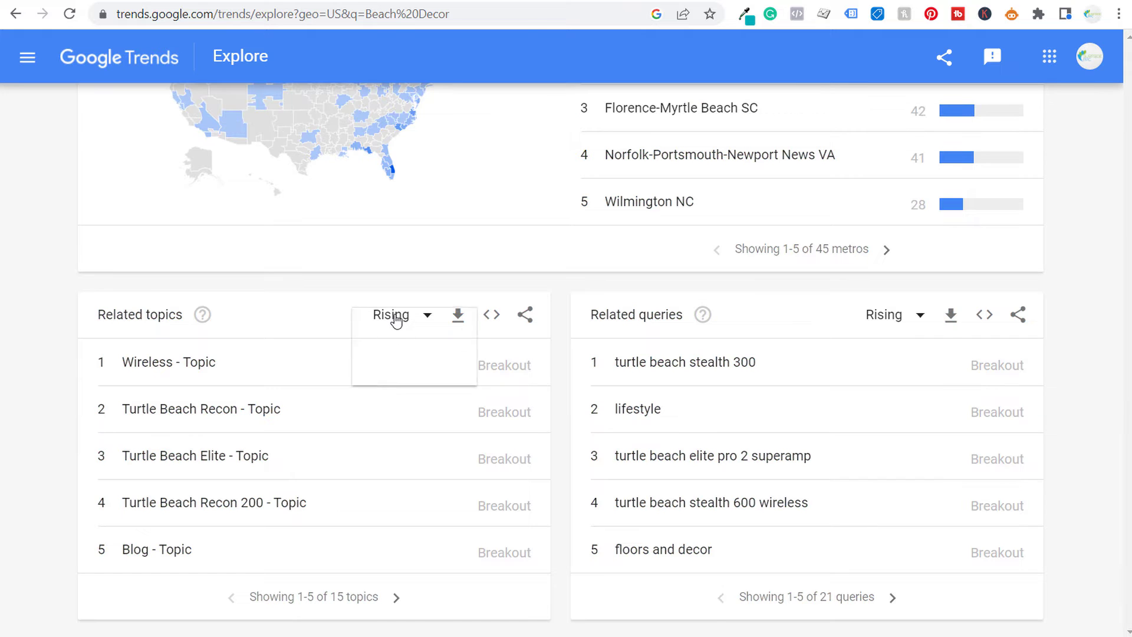
left_click(390, 370)
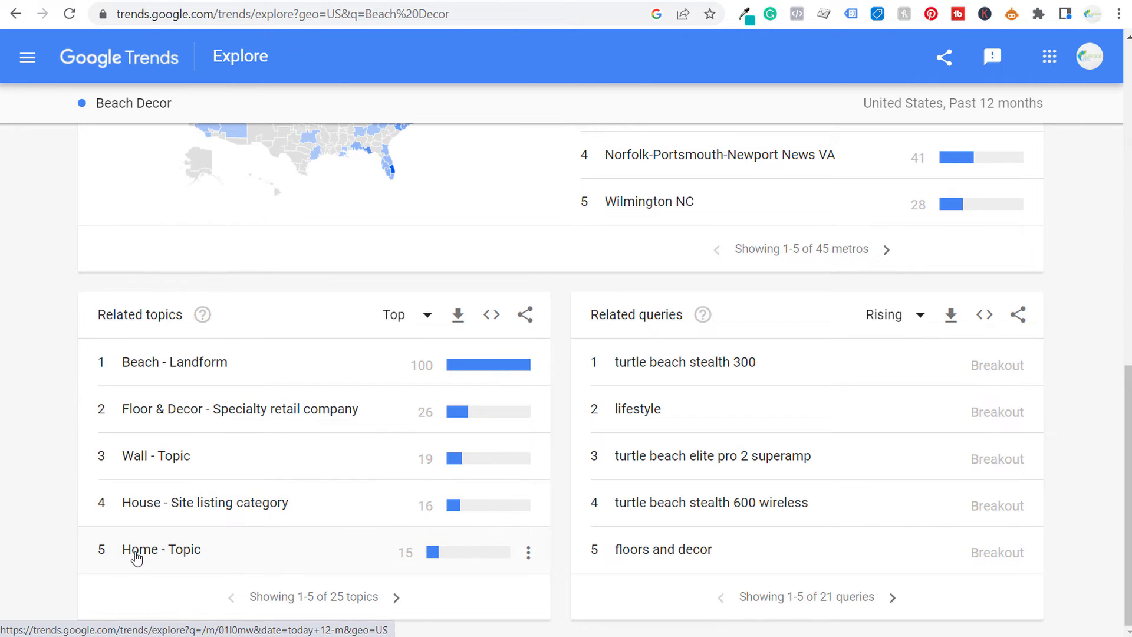
- Page Top related topics to 11-15 and rising related queries to 16-20
left_click(397, 598)
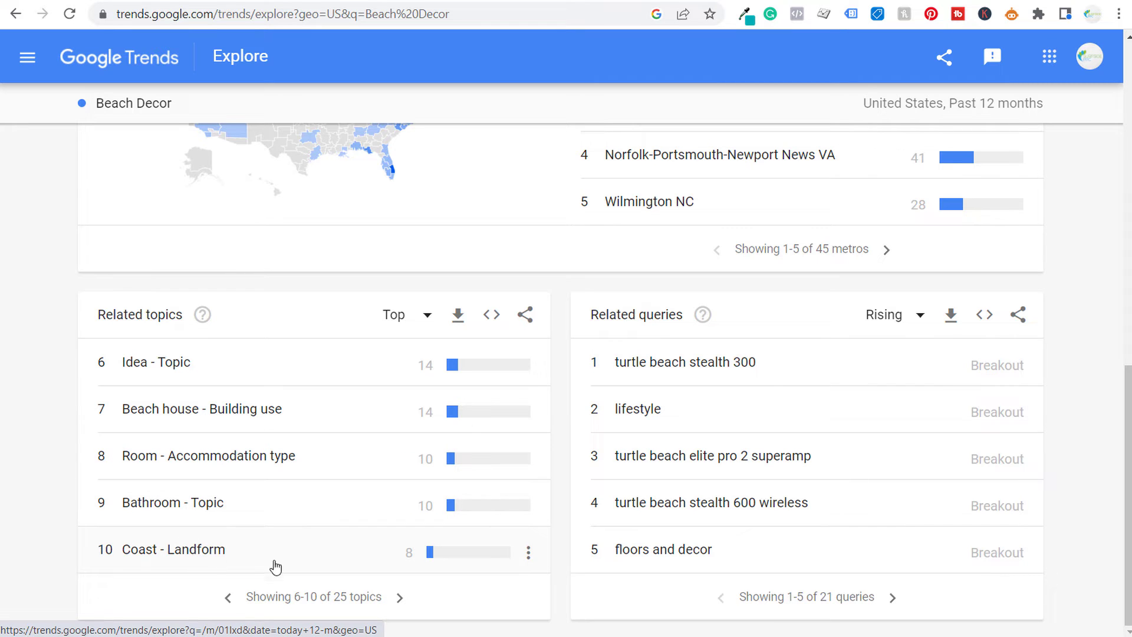
left_click(400, 598)
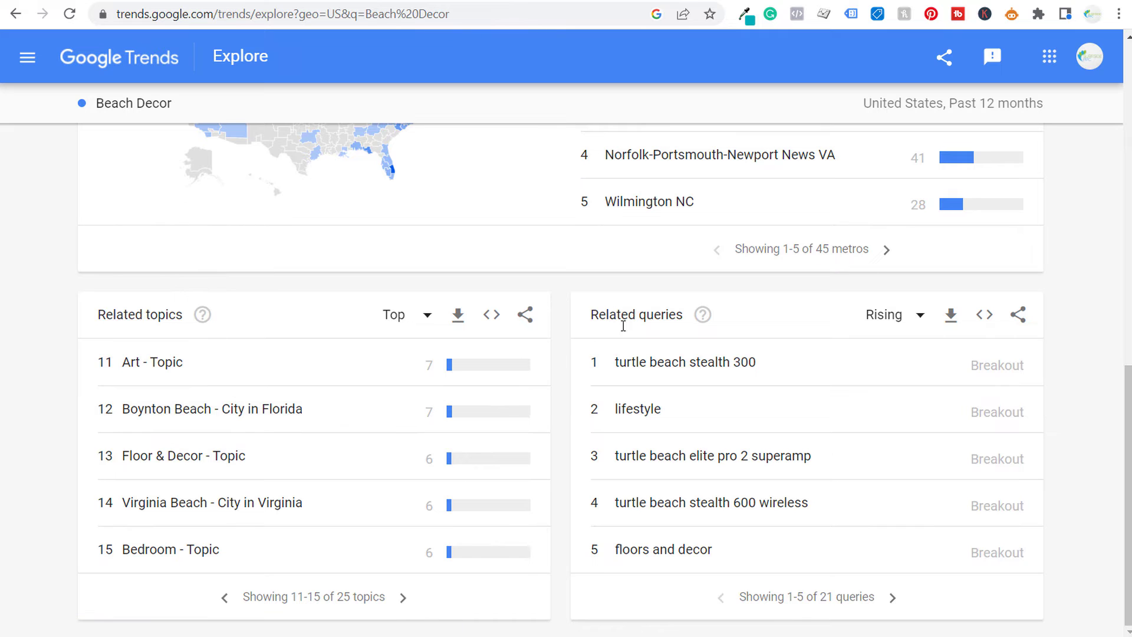
left_click(894, 599)
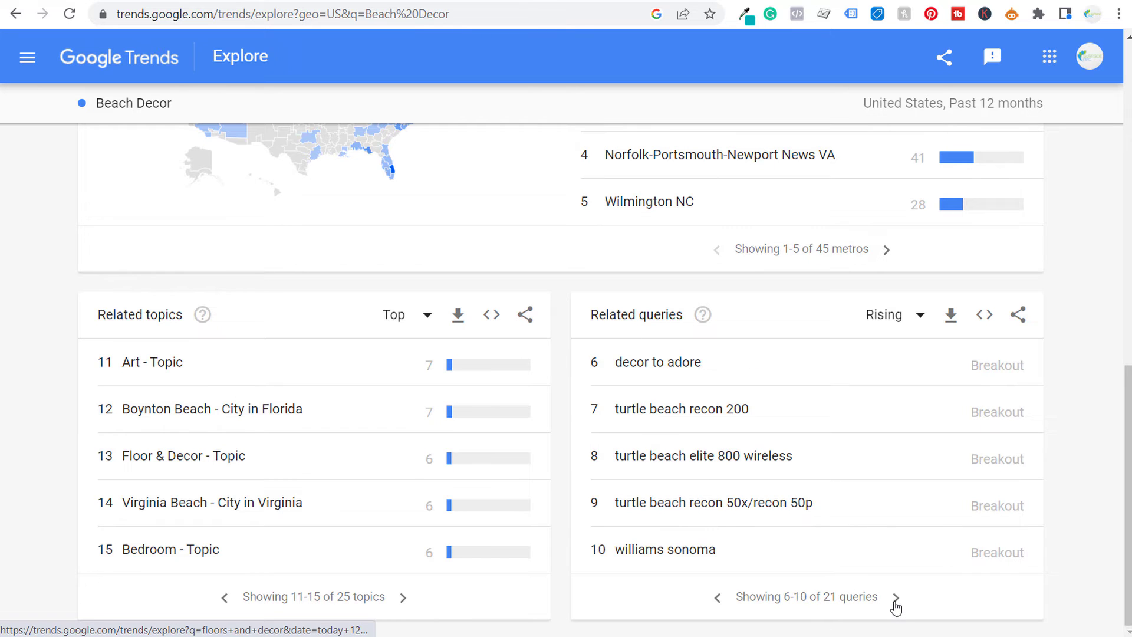
left_click(896, 600)
left_click(896, 599)
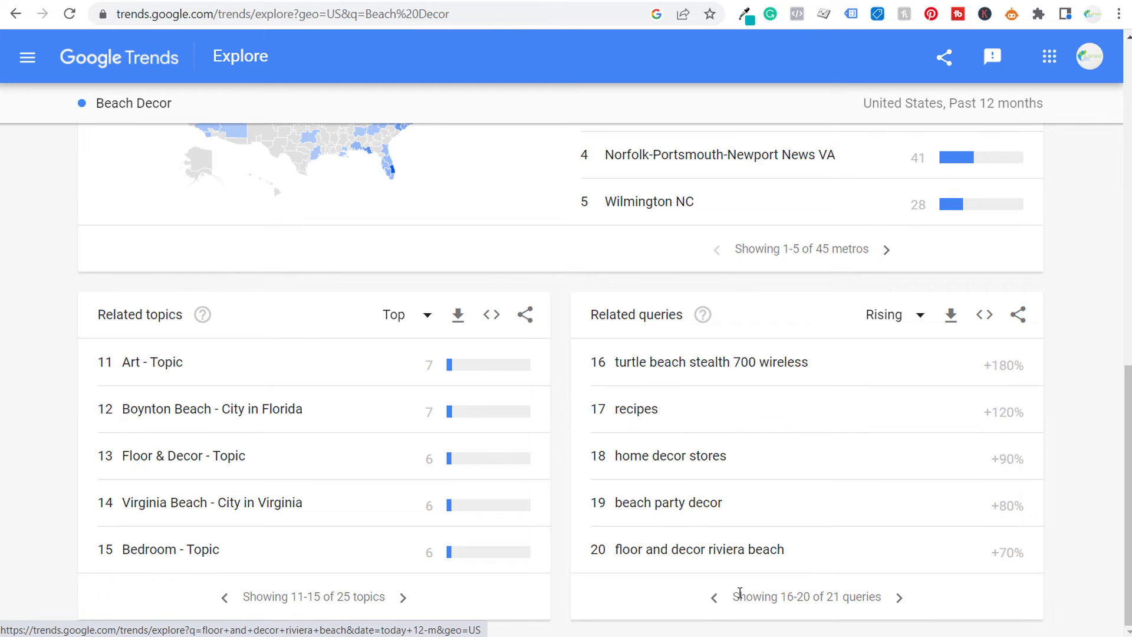
- Switch Beach Decor's related queries from Rising to Top
left_click(895, 322)
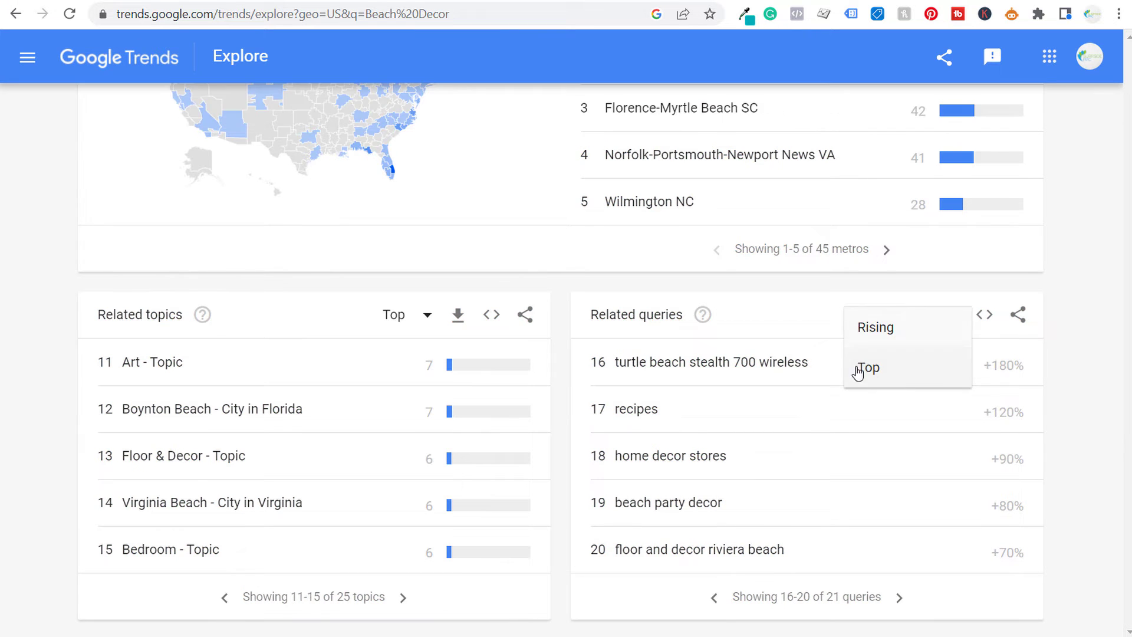
left_click(882, 375)
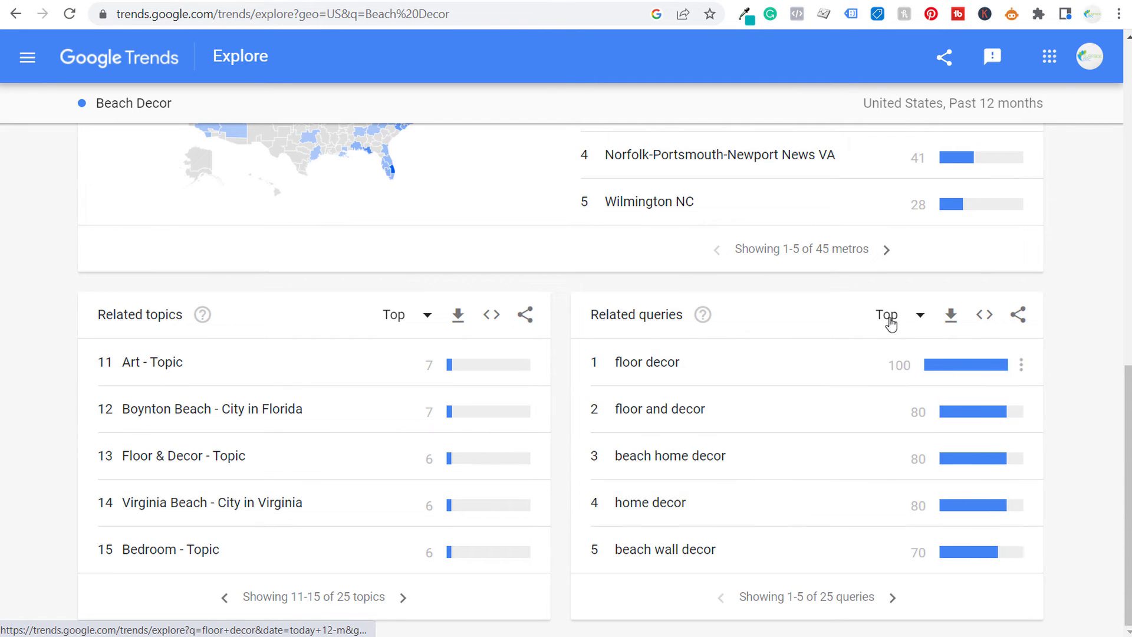
left_click_drag(1126, 406, 1120, 77)
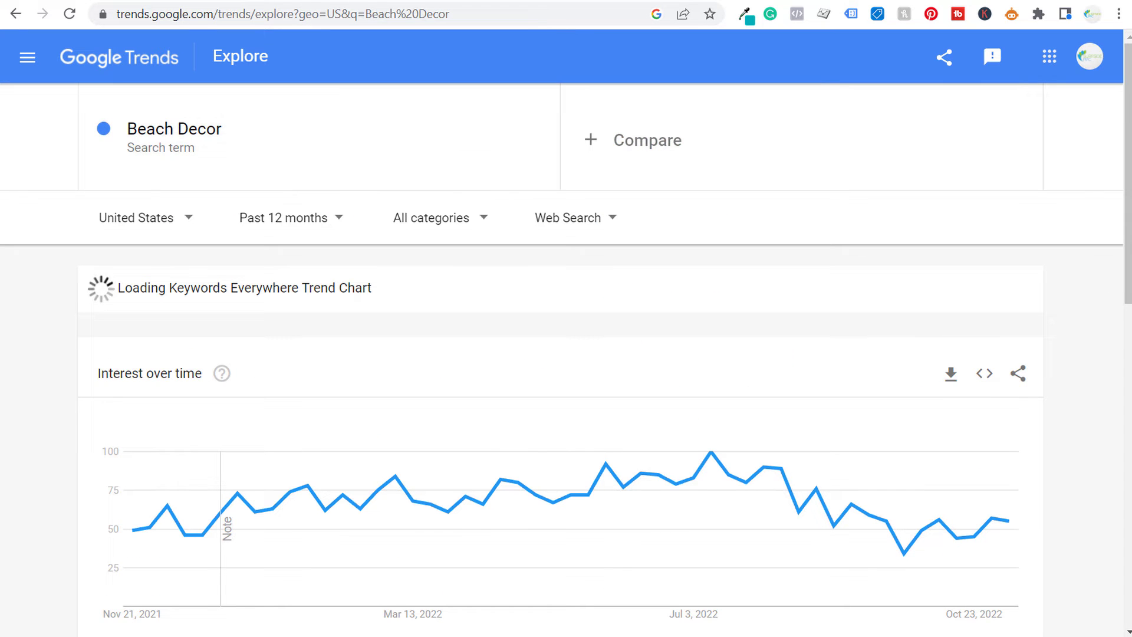
left_click_drag(1127, 86, 1126, 406)
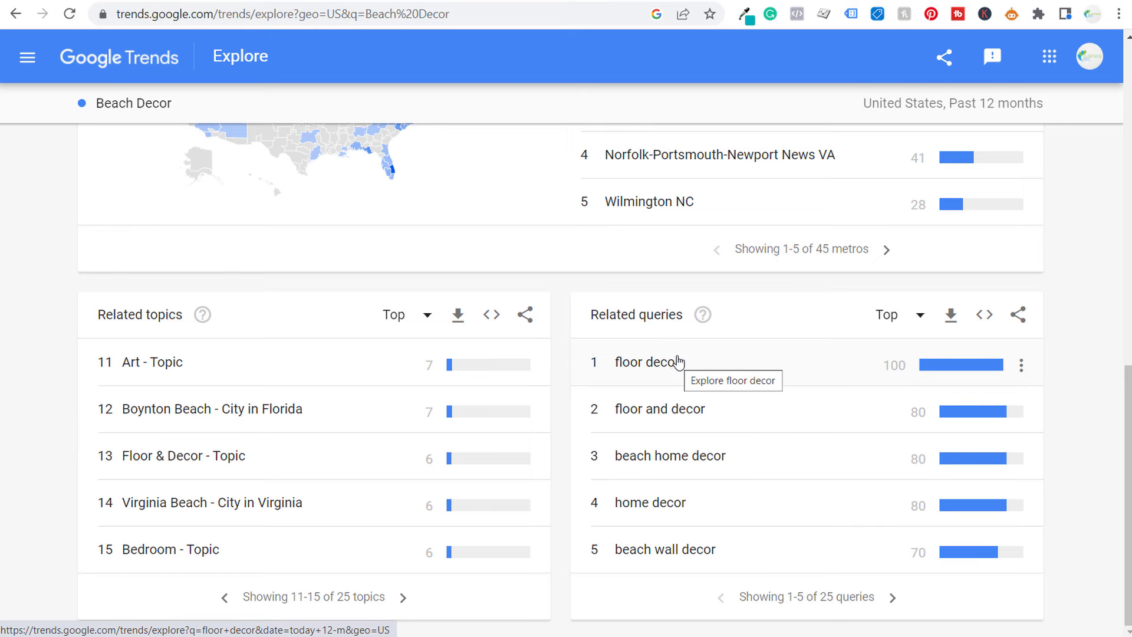
- Page through the top related queries to results 21–25 of 25
left_click(893, 599)
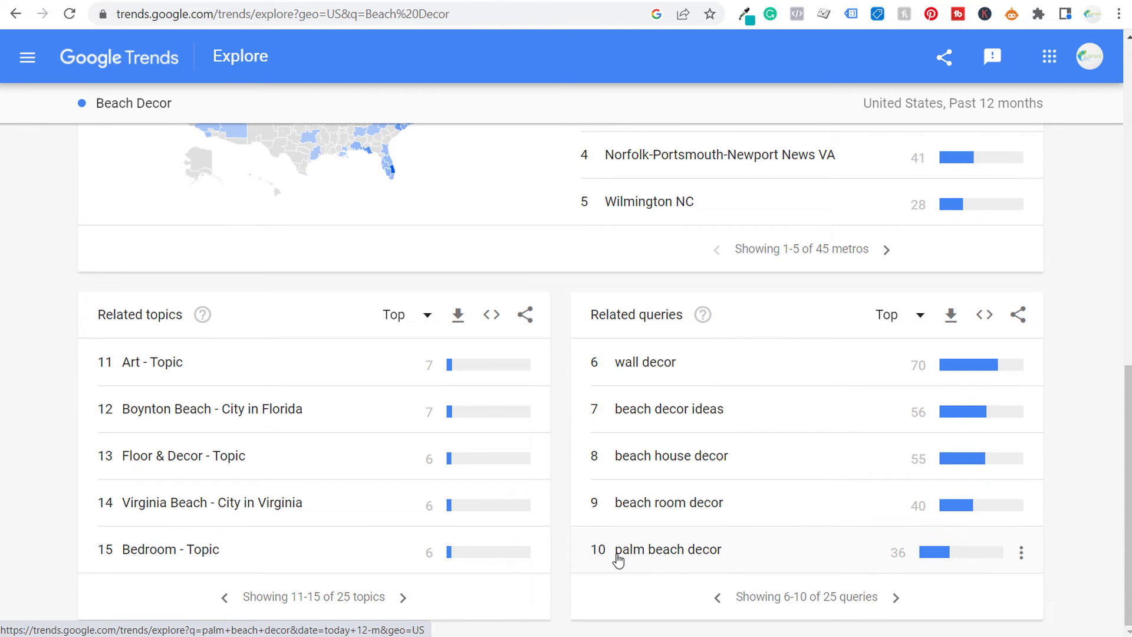
left_click(897, 599)
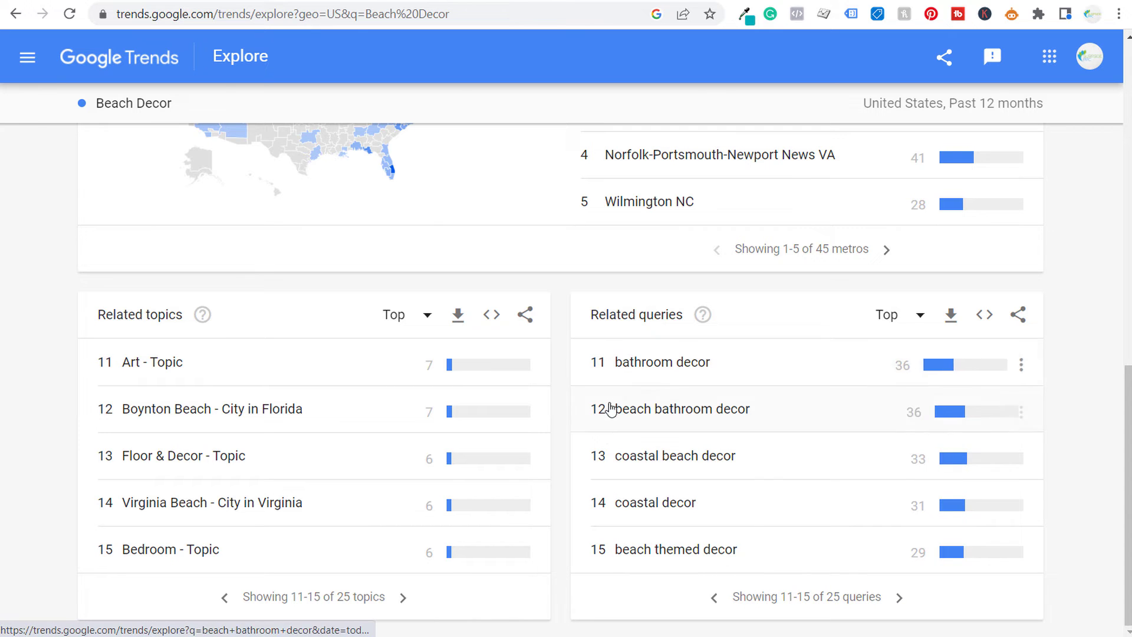
left_click(898, 598)
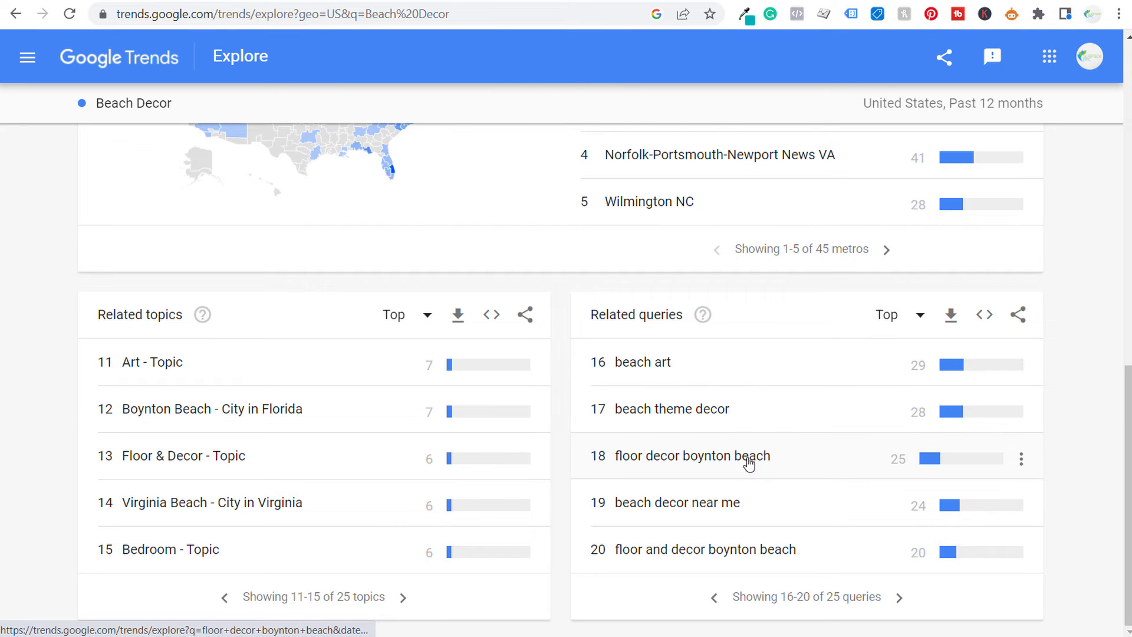
left_click(899, 598)
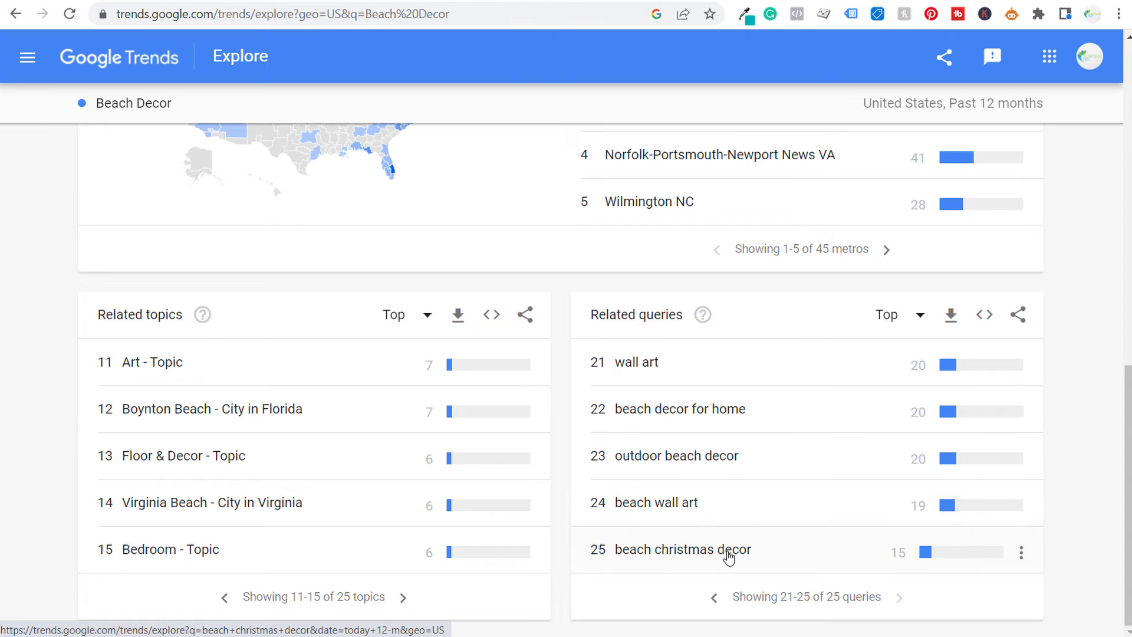
scroll(50, 336, "up", 10)
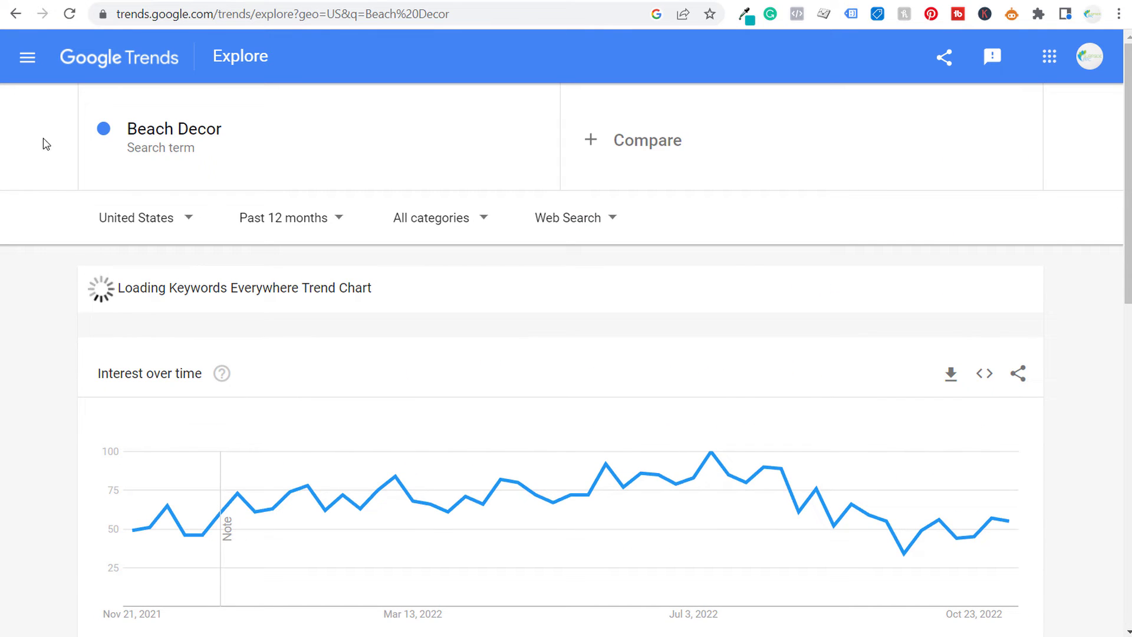
scroll(50, 239, "down", 8)
scroll(49, 240, "down", 4)
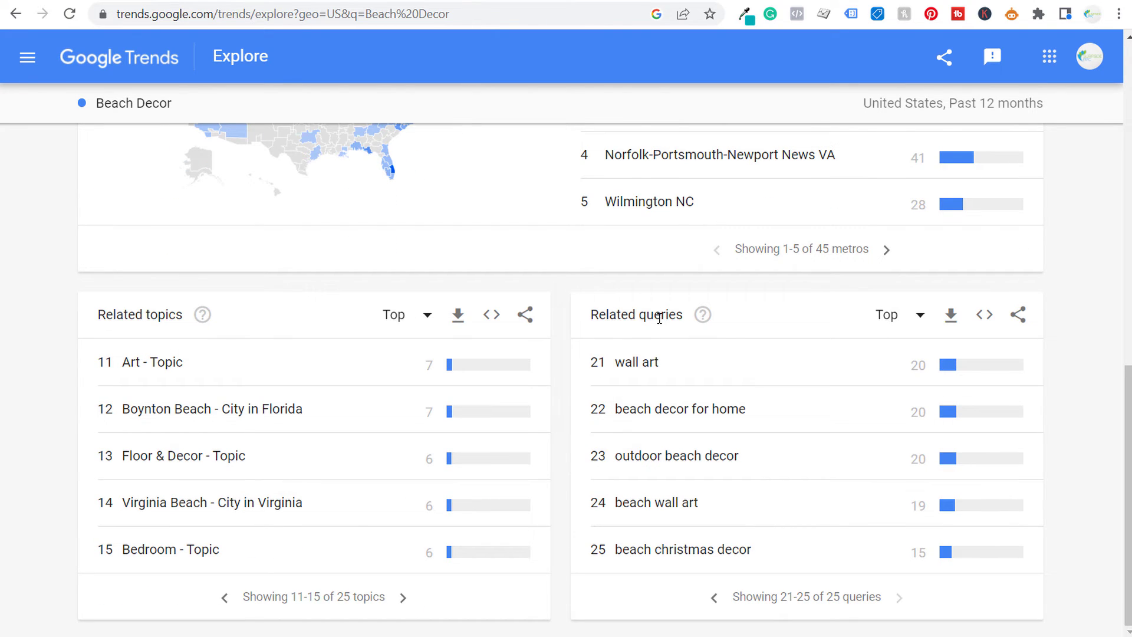
scroll(89, 265, "up", 10)
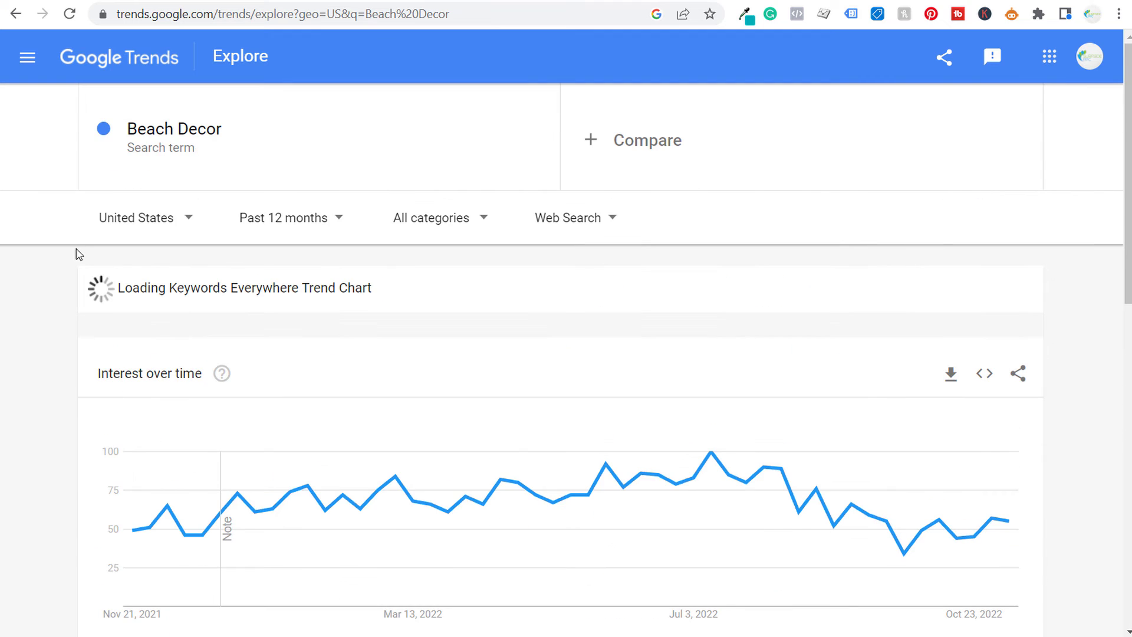
- Replace Beach Decor with the NFL league search term and scroll down the results
left_click(164, 125)
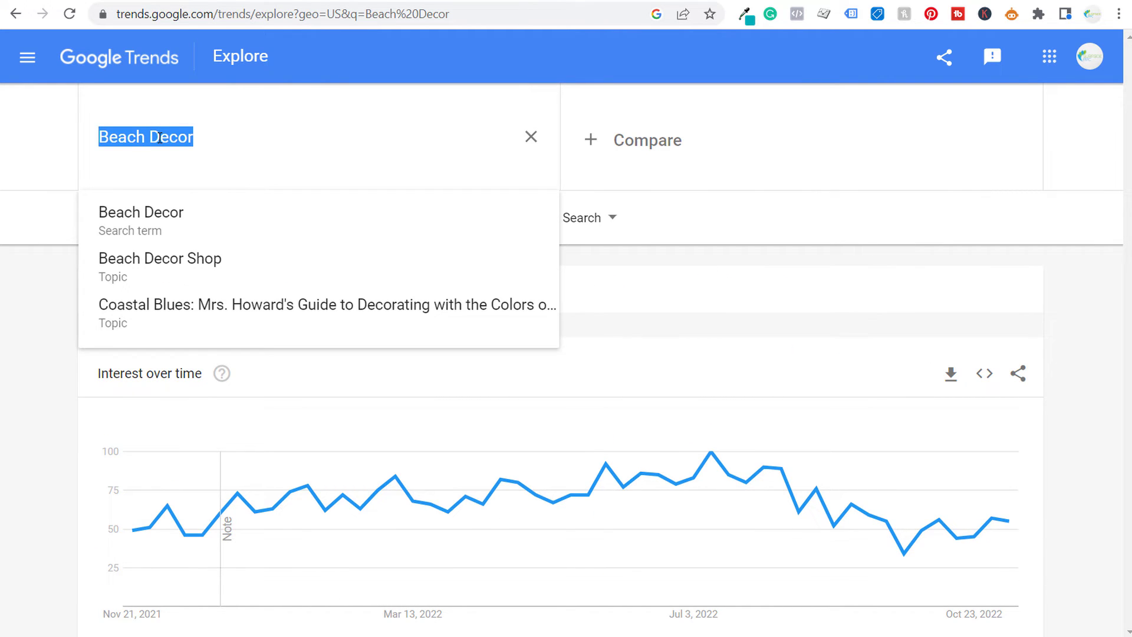
type("NFL")
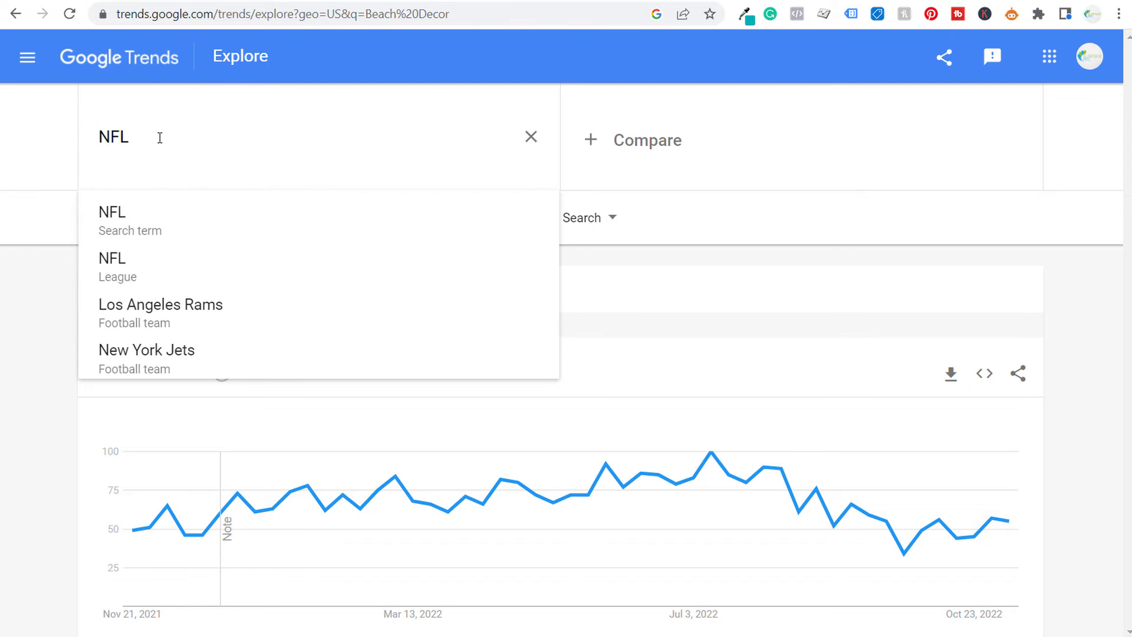
left_click(169, 269)
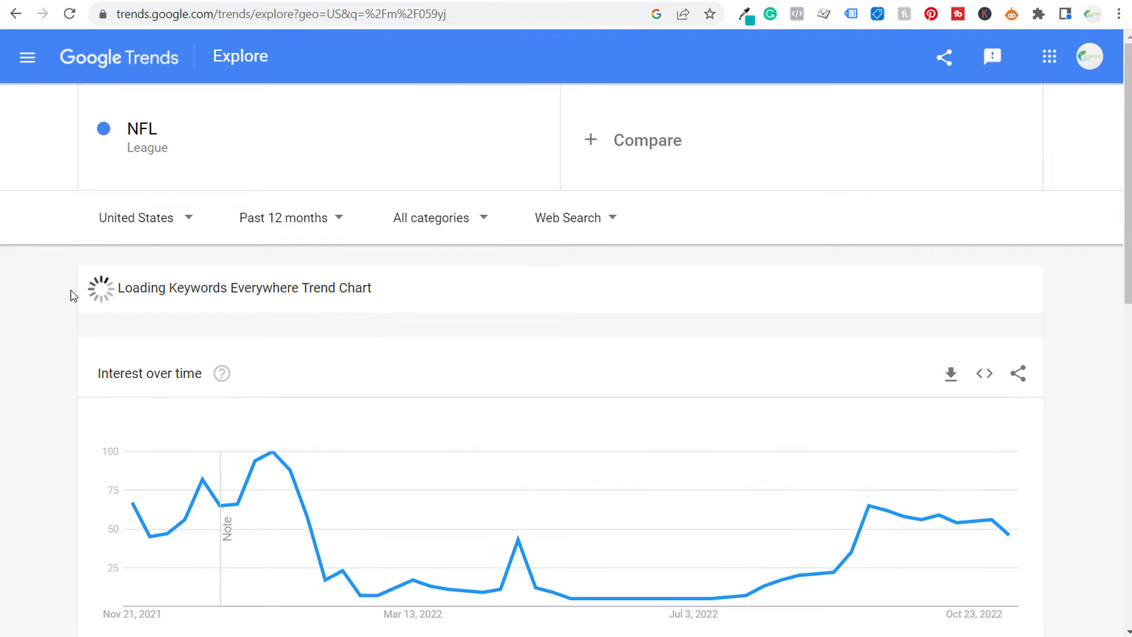
scroll(81, 430, "down", 3)
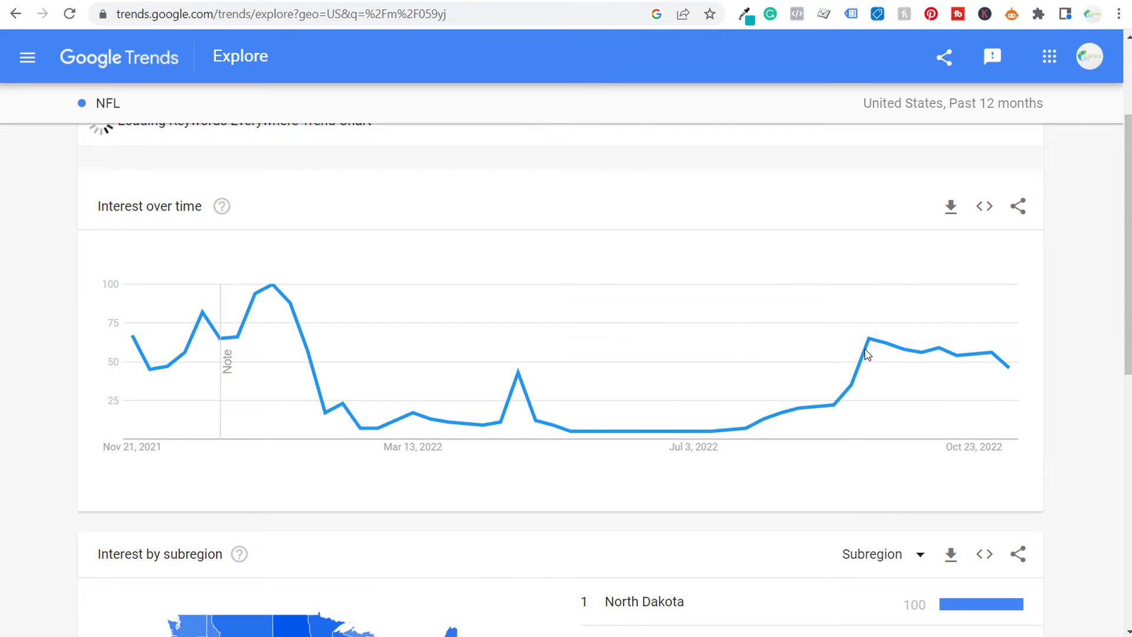
scroll(27, 260, "down", 4)
scroll(74, 280, "down", 1)
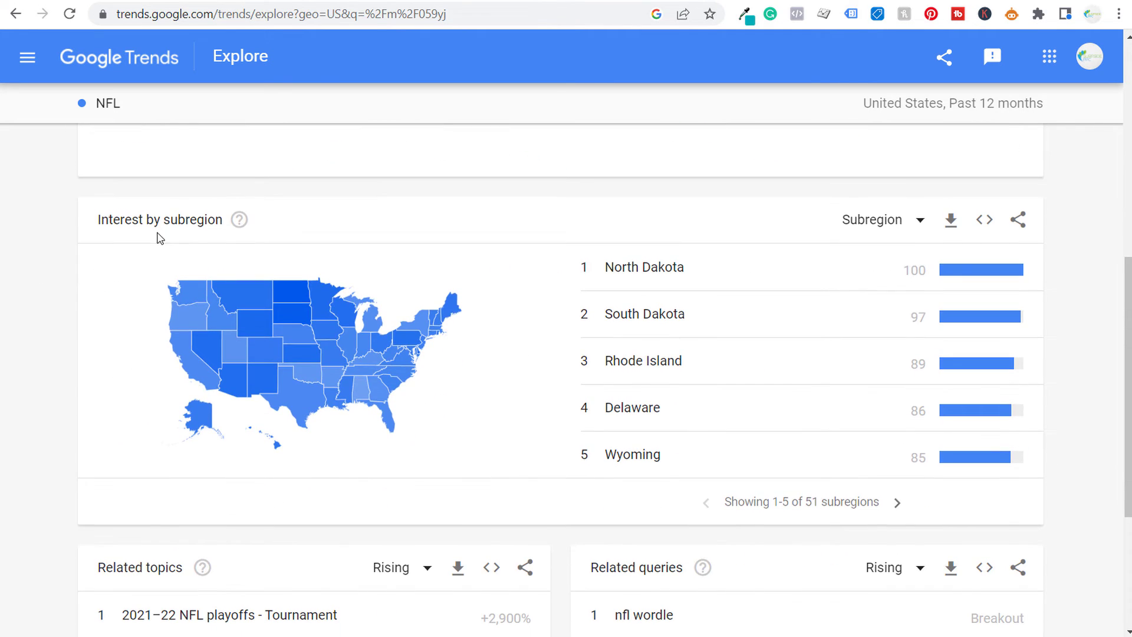
- Break NFL interest by region down by Metro area
left_click(910, 230)
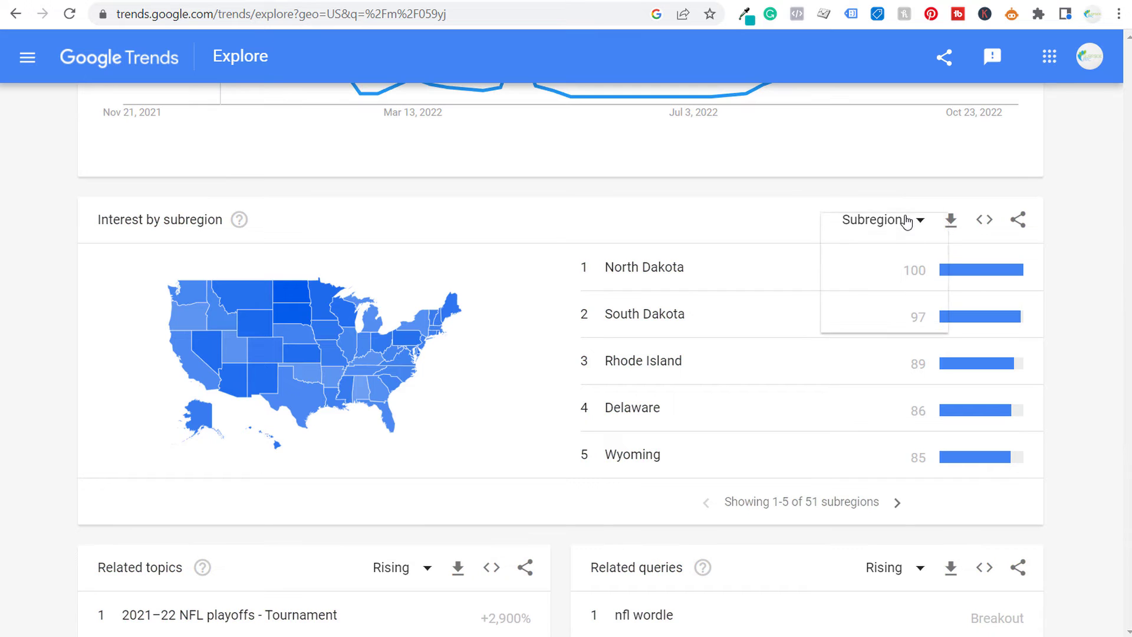
left_click(888, 272)
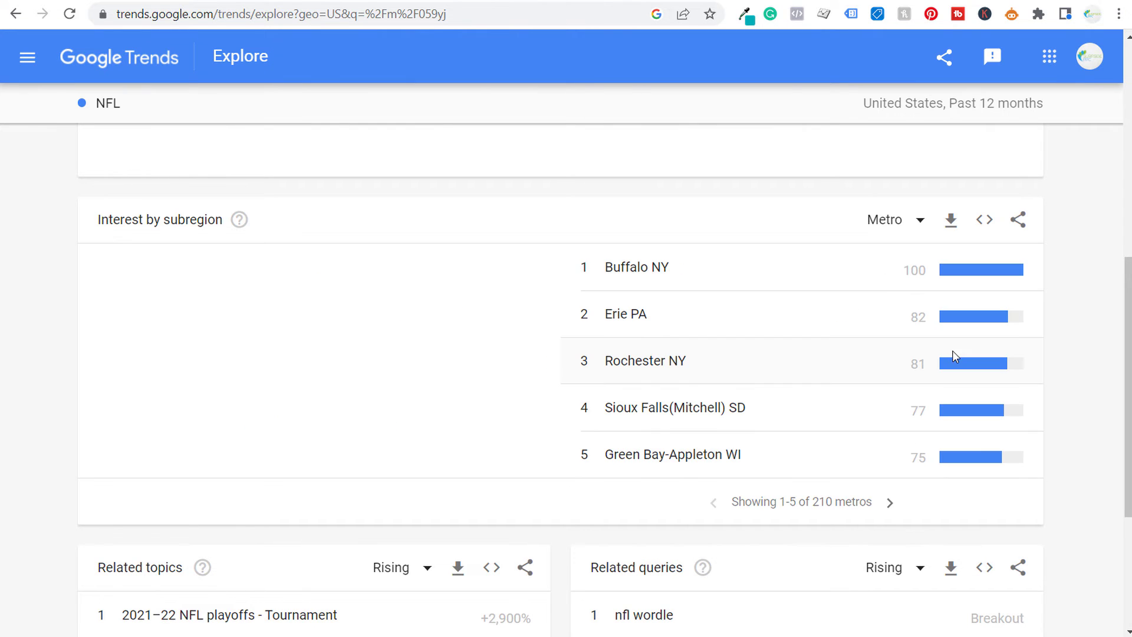
scroll(53, 330, "down", 3)
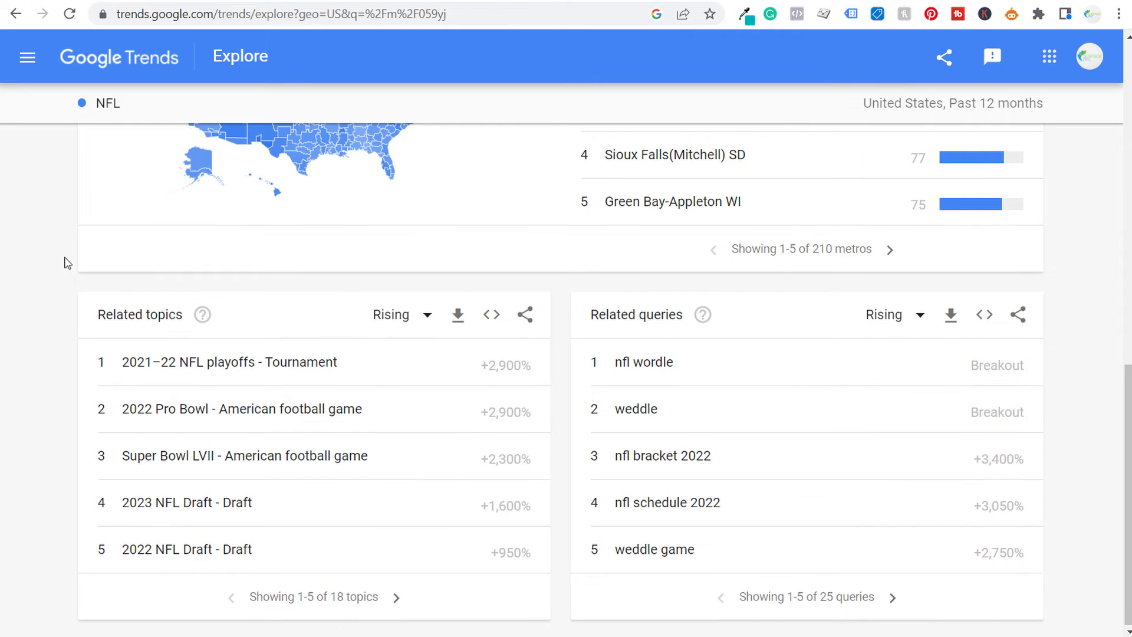
- Page through NFL related topics, rank them by Top, then go back
left_click(397, 599)
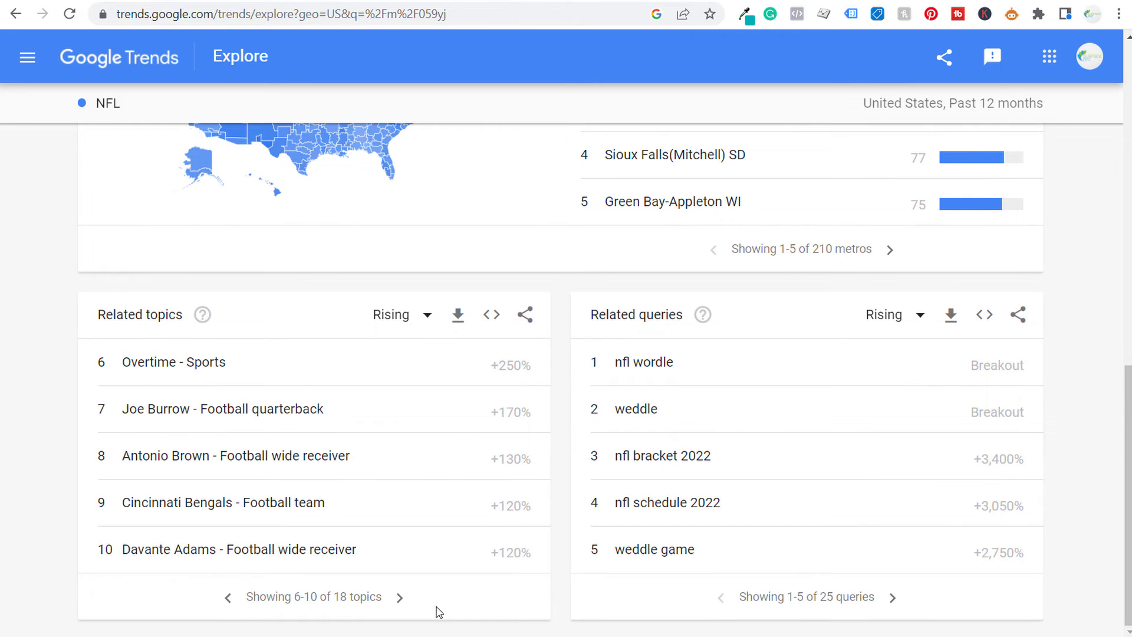
left_click(392, 319)
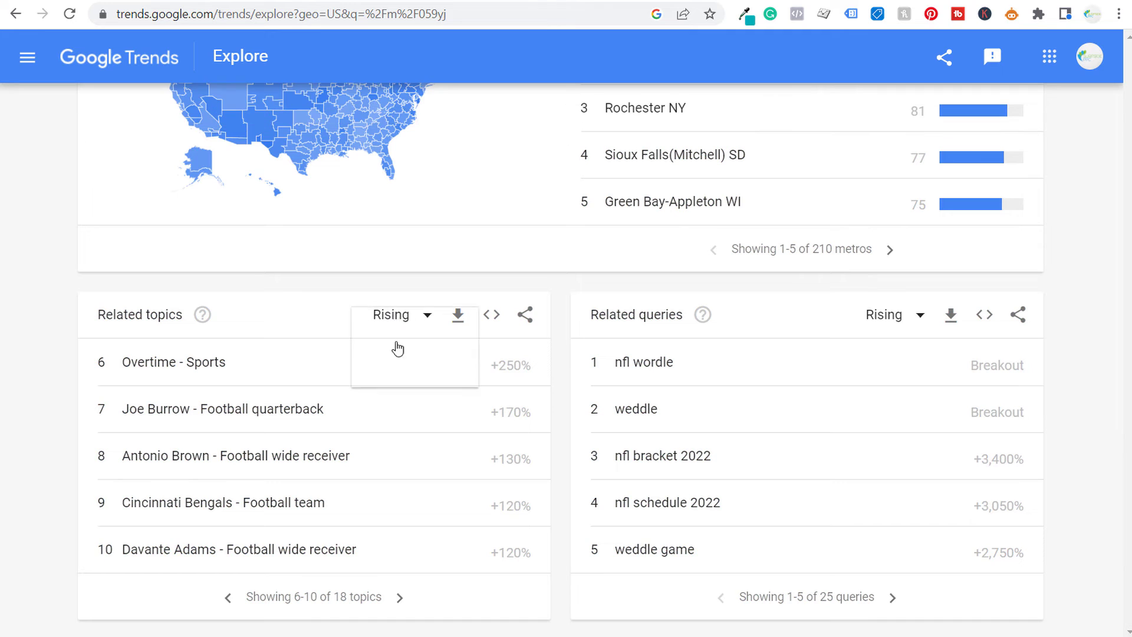
left_click(399, 371)
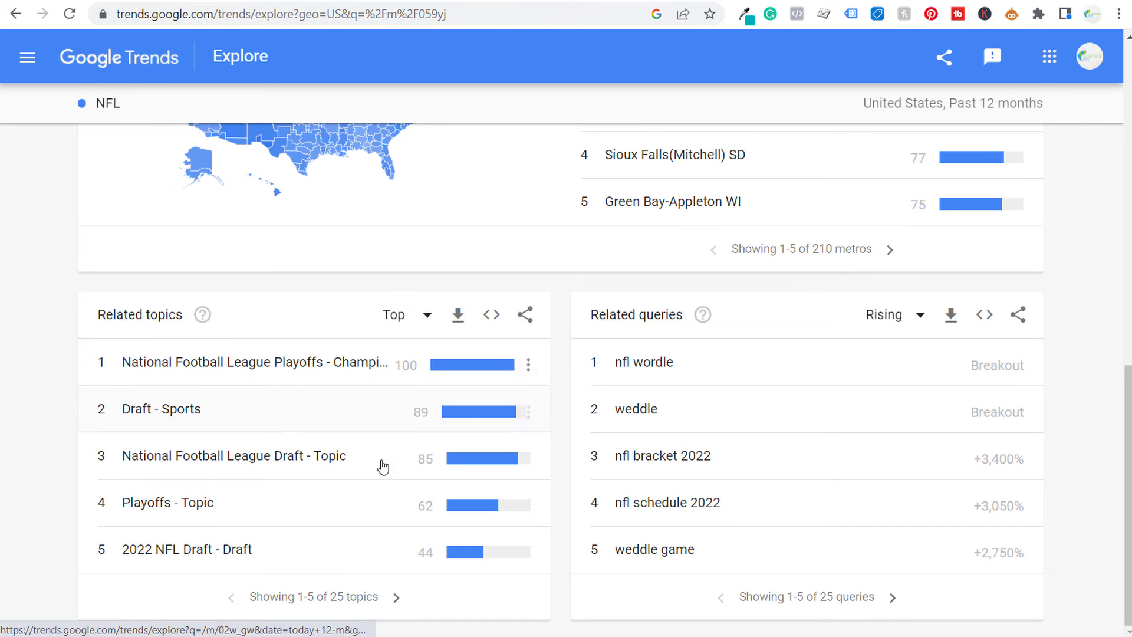
left_click(396, 598)
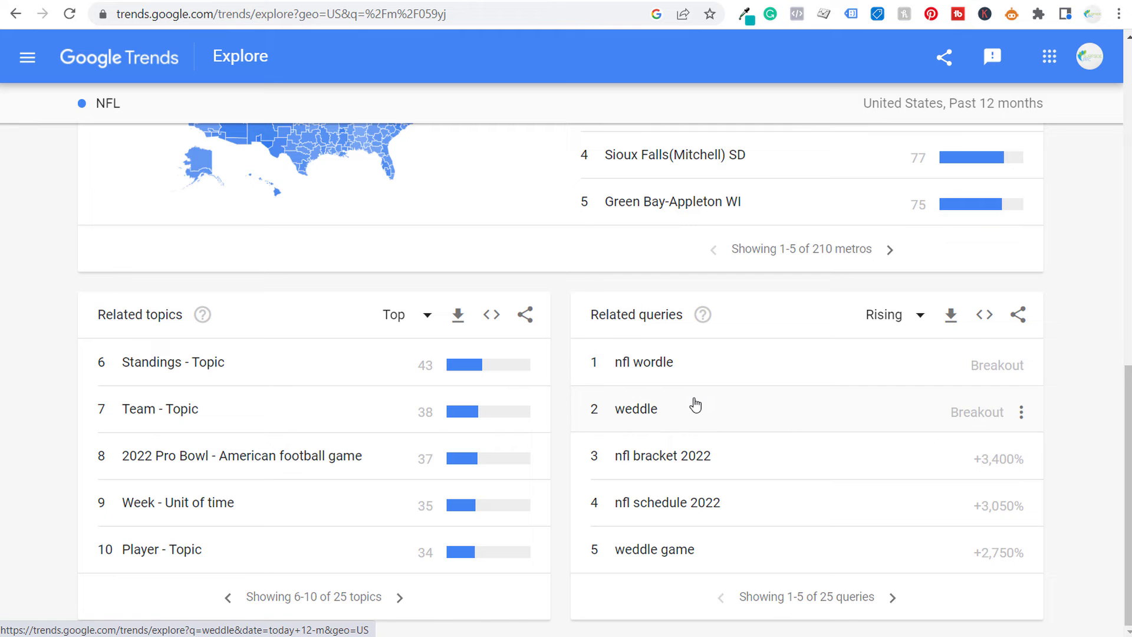
key("alt+Left")
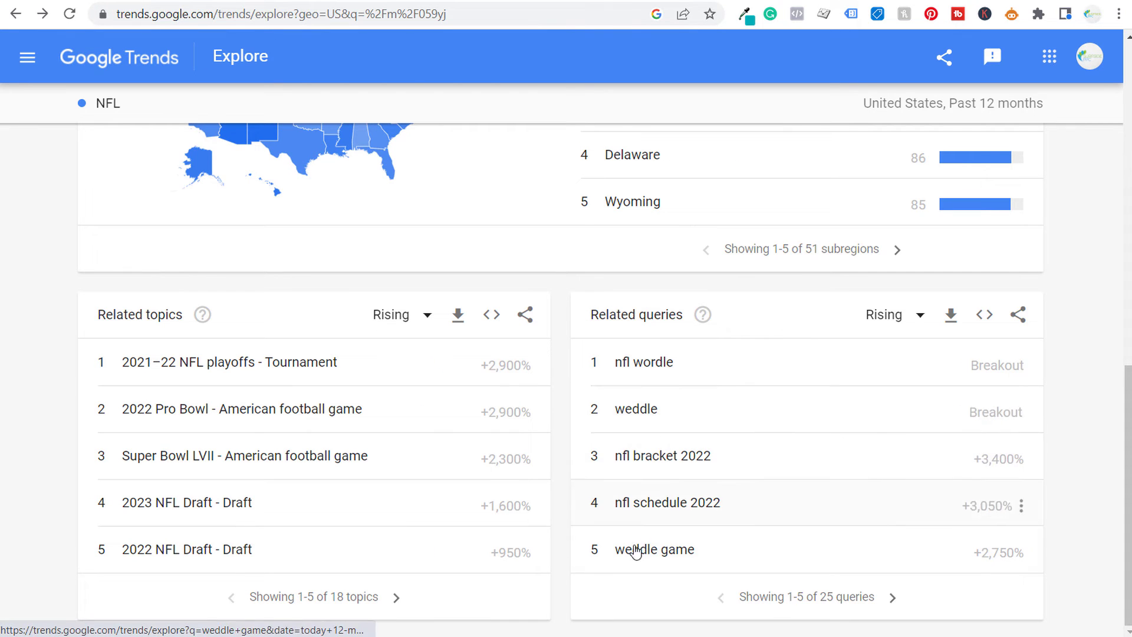
left_click(726, 414)
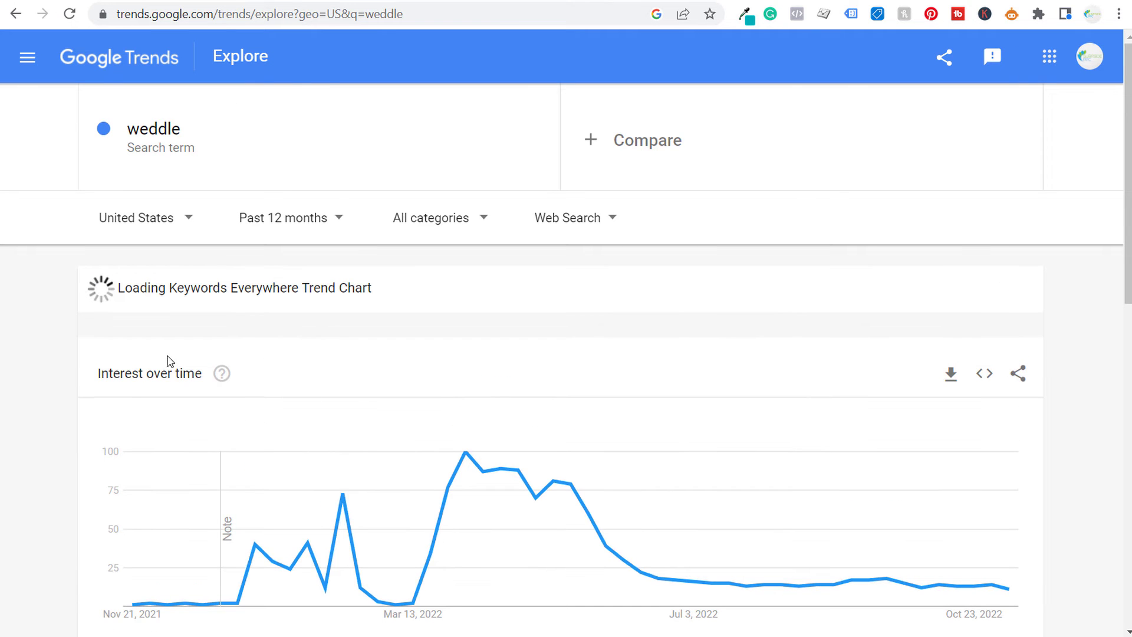
scroll(265, 361, "down", 1)
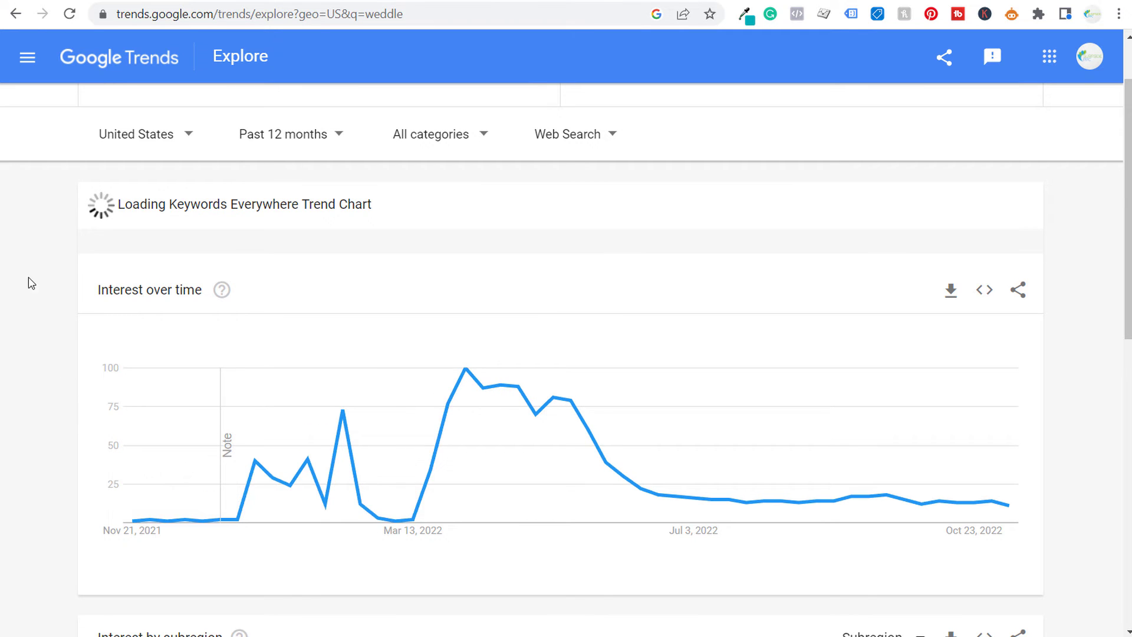
scroll(31, 281, "down", 6)
scroll(31, 289, "down", 4)
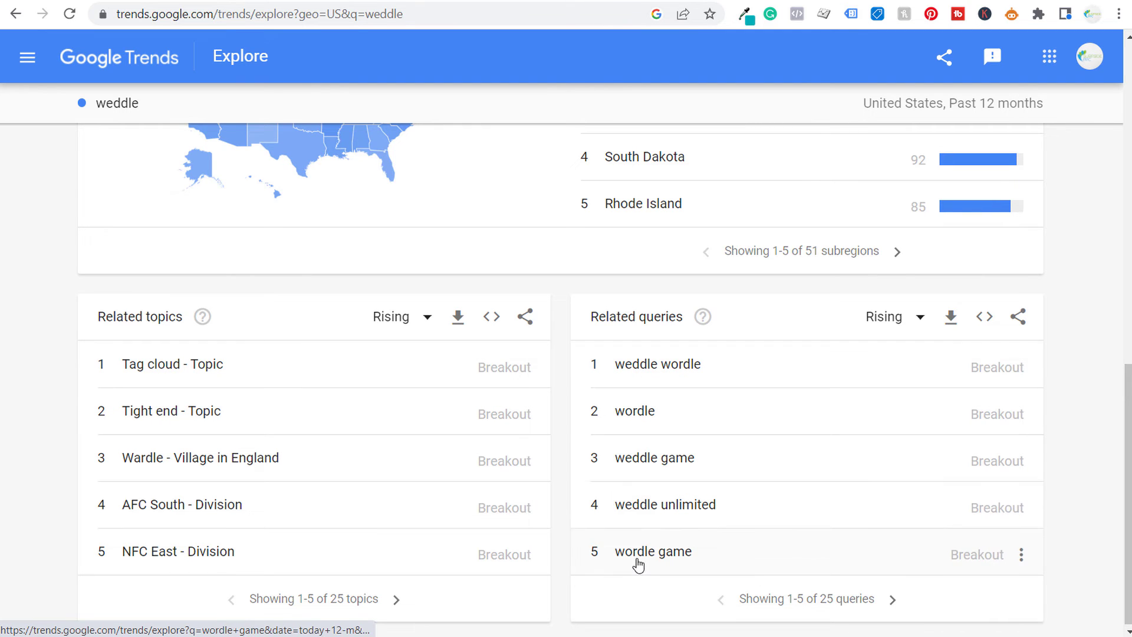
scroll(43, 248, "up", 6)
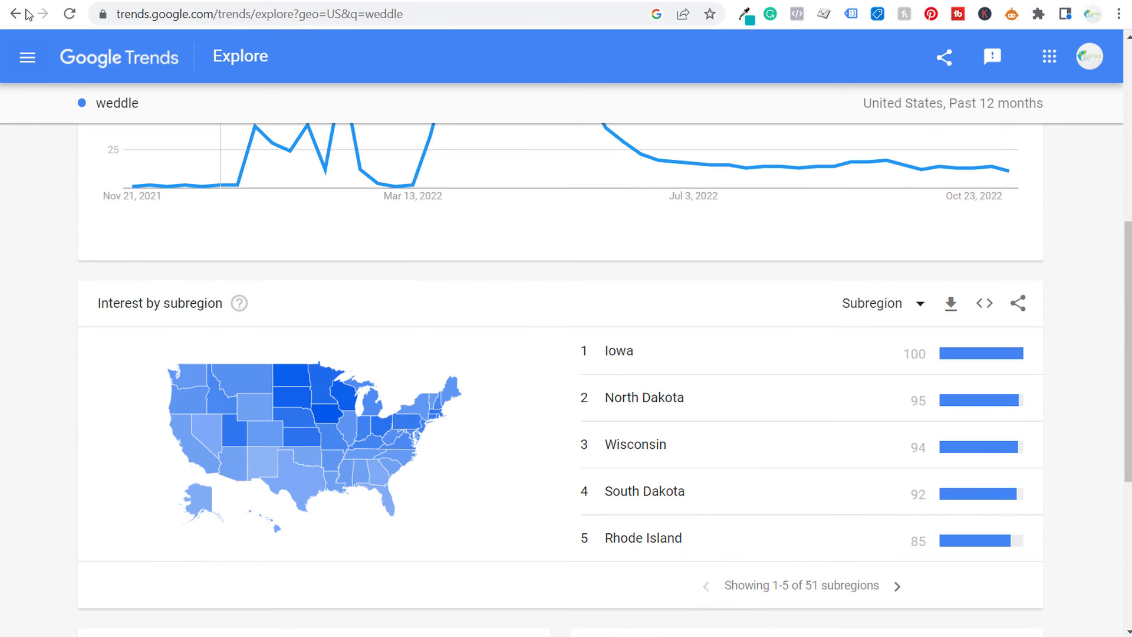
left_click(16, 14)
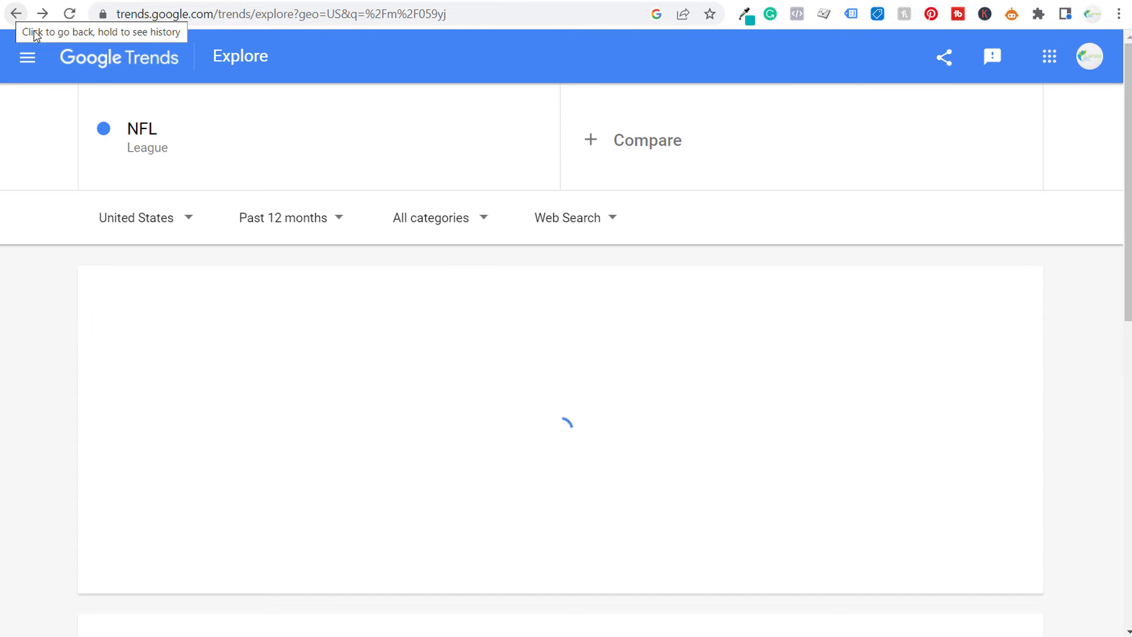
- Page through the NFL rising related queries up to 16–20
scroll(62, 355, "down", 1)
scroll(46, 281, "down", 6)
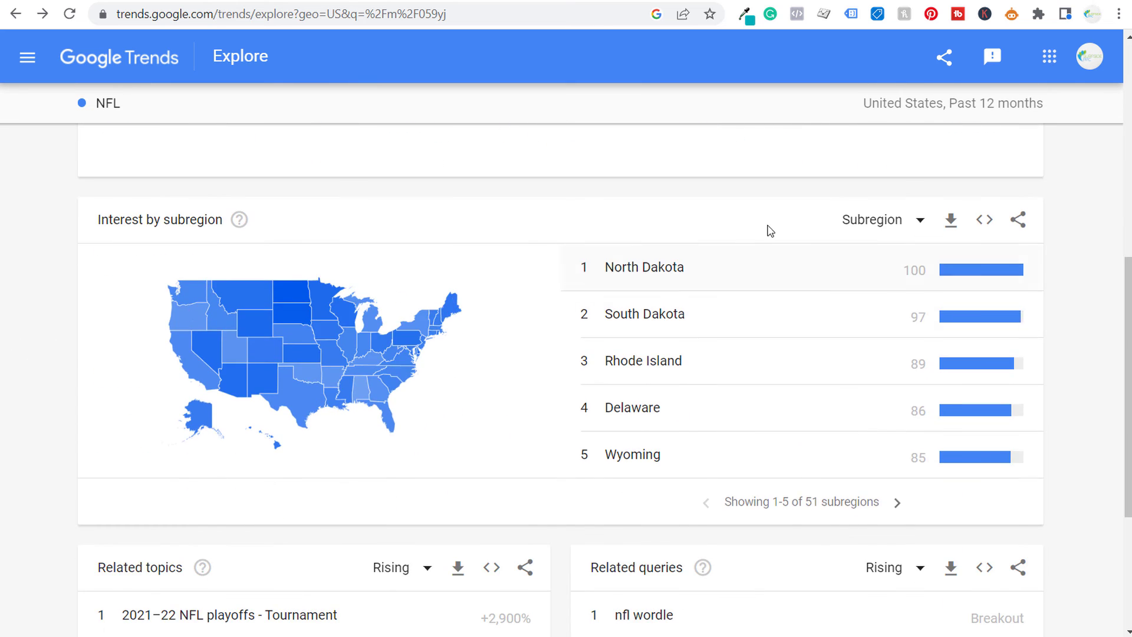
scroll(751, 265, "down", 4)
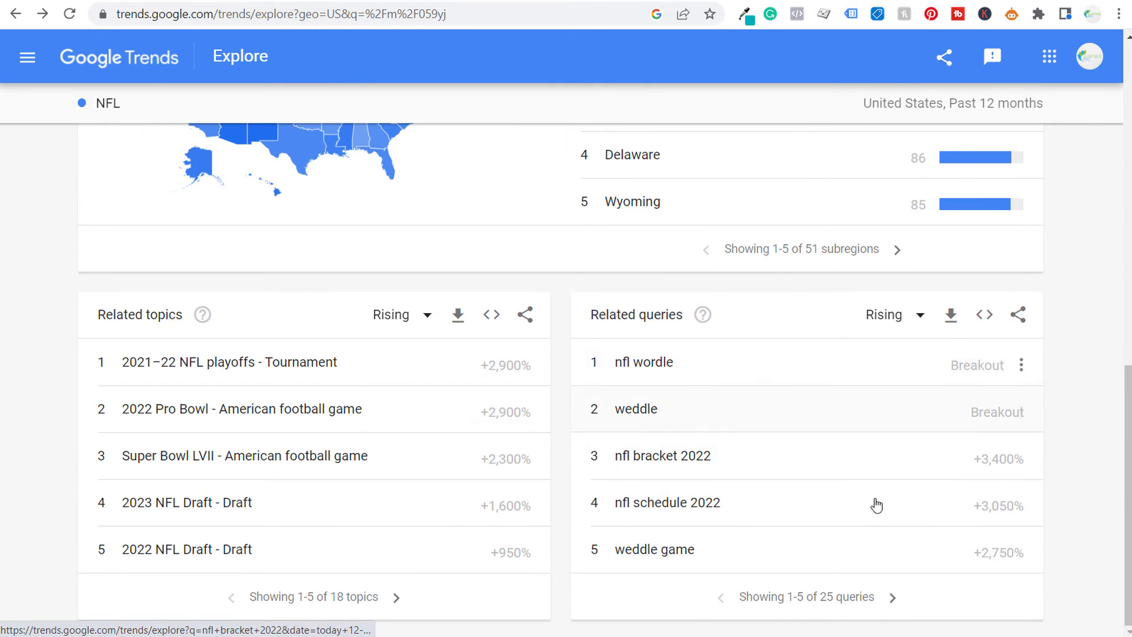
left_click(892, 597)
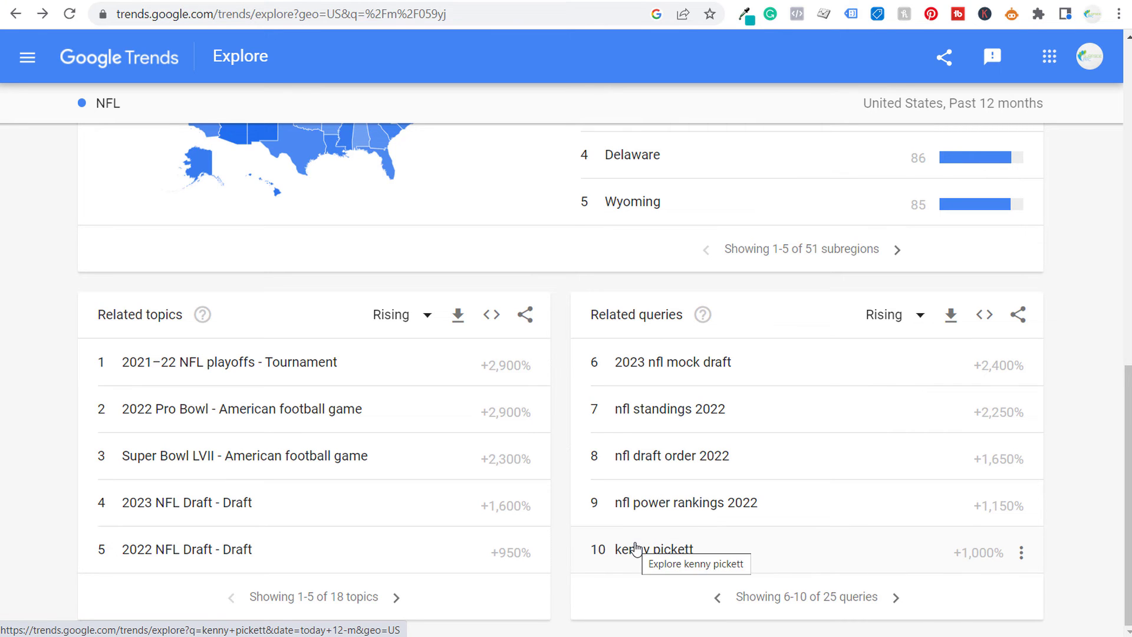
left_click(896, 598)
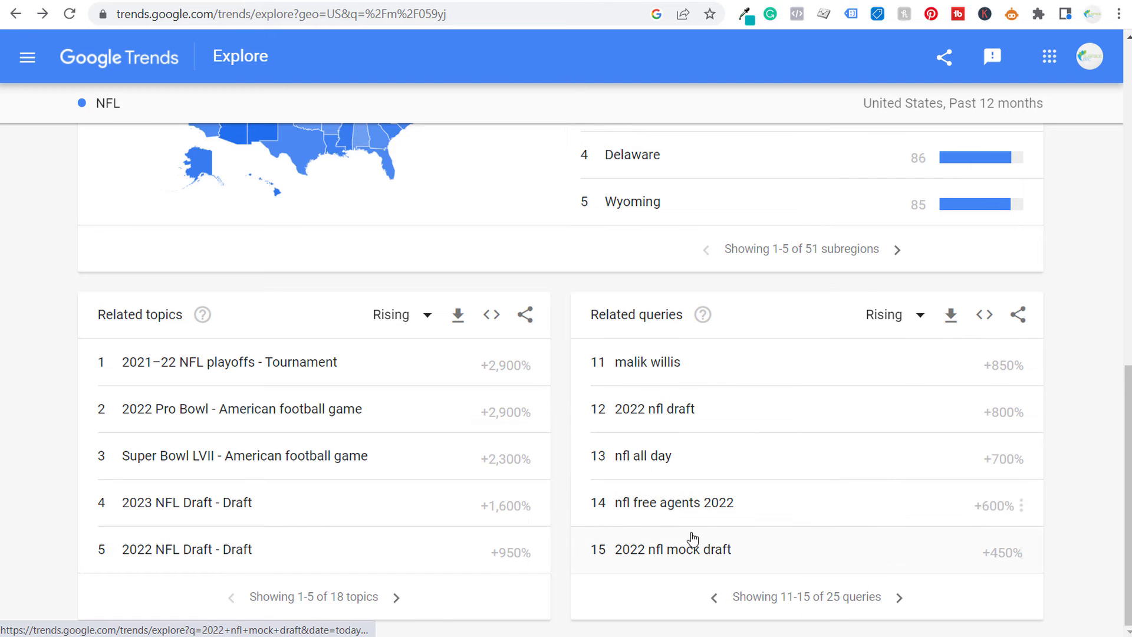
left_click(899, 598)
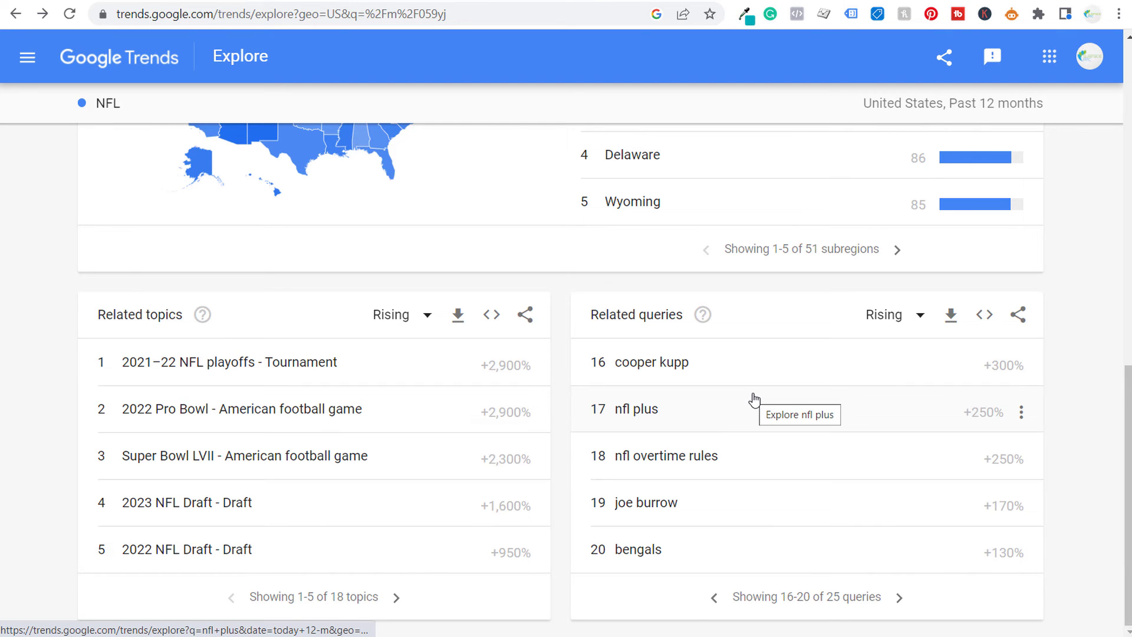
- Rank NFL related queries by Top and page through to the last five
left_click(888, 318)
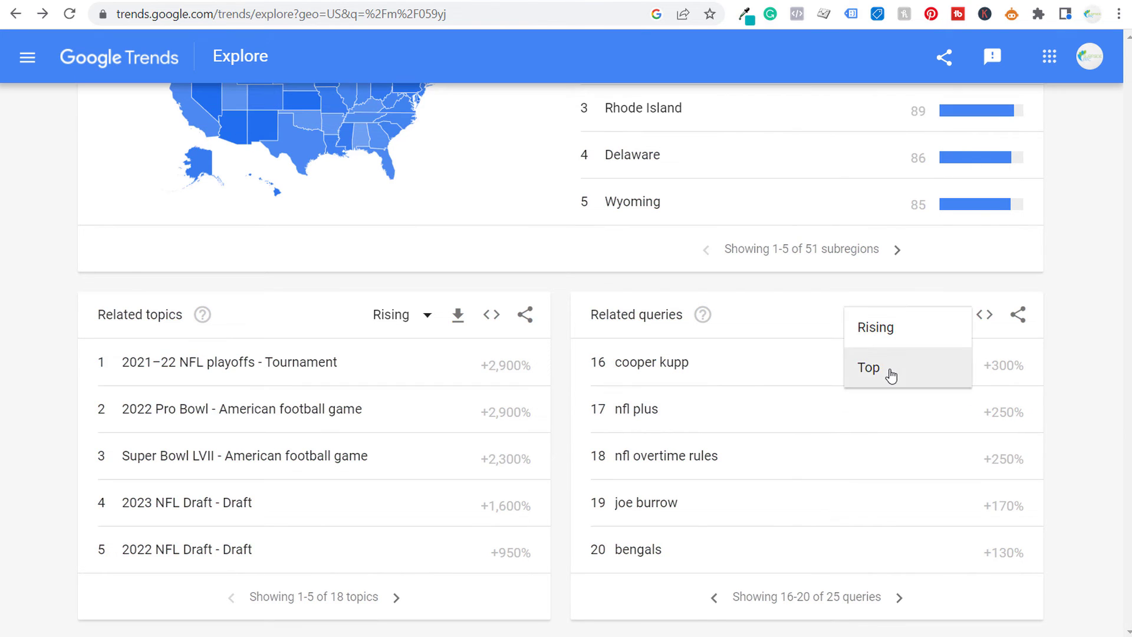
left_click(890, 372)
left_click(894, 598)
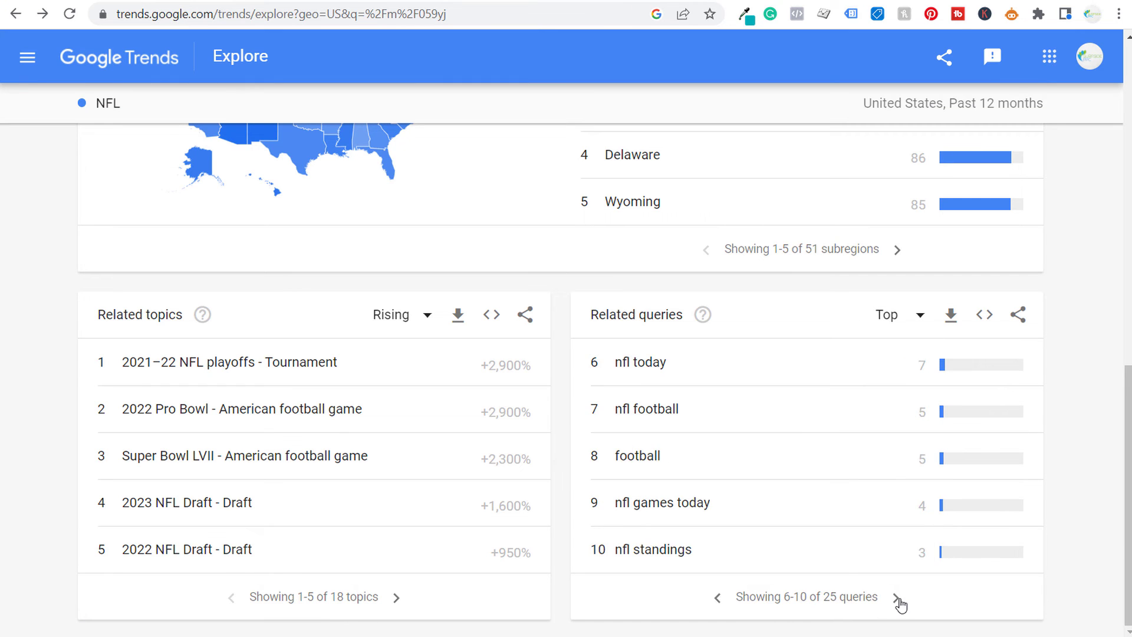
left_click(896, 599)
left_click(896, 599)
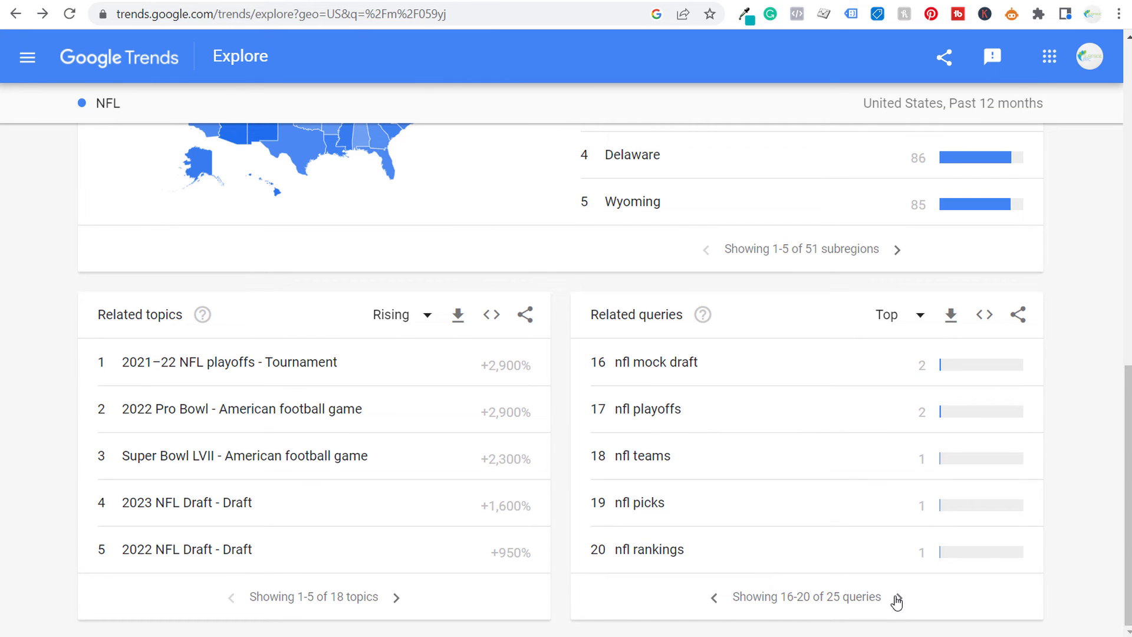
left_click(896, 599)
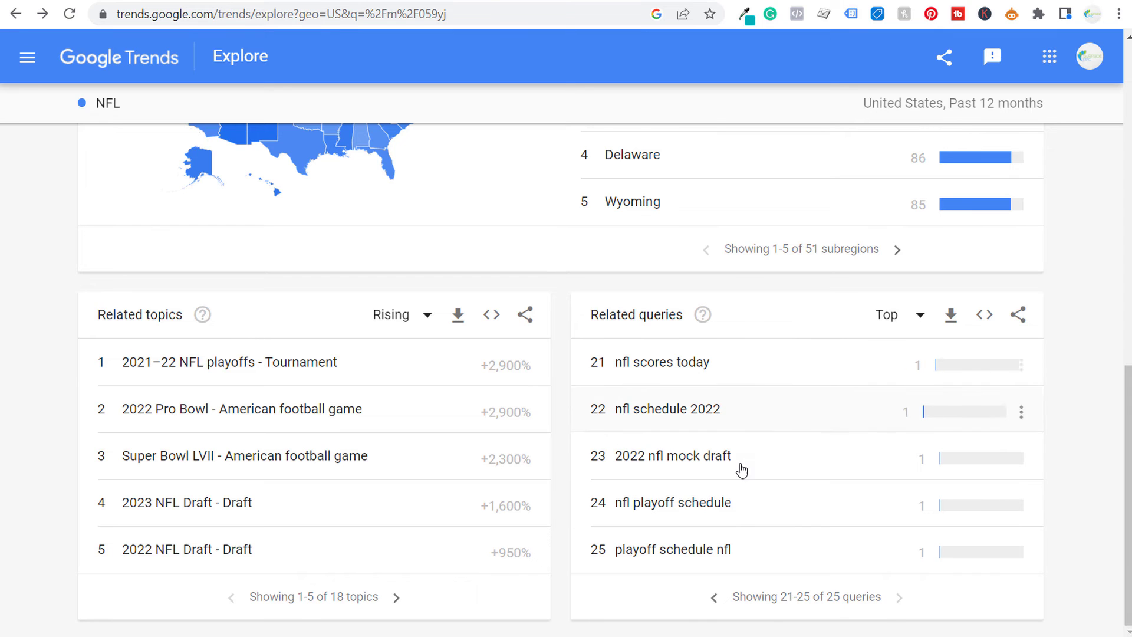
- Page back to top queries 6–10 and scroll to the top of the page
left_click(714, 600)
left_click(715, 600)
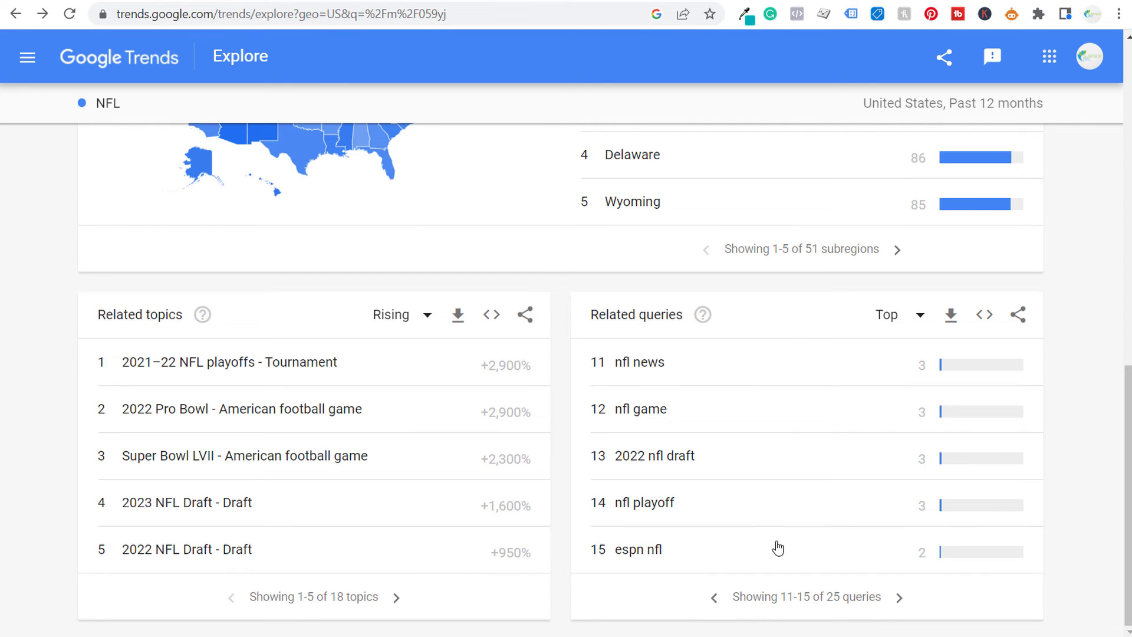
left_click(715, 599)
scroll(89, 322, "up", 7)
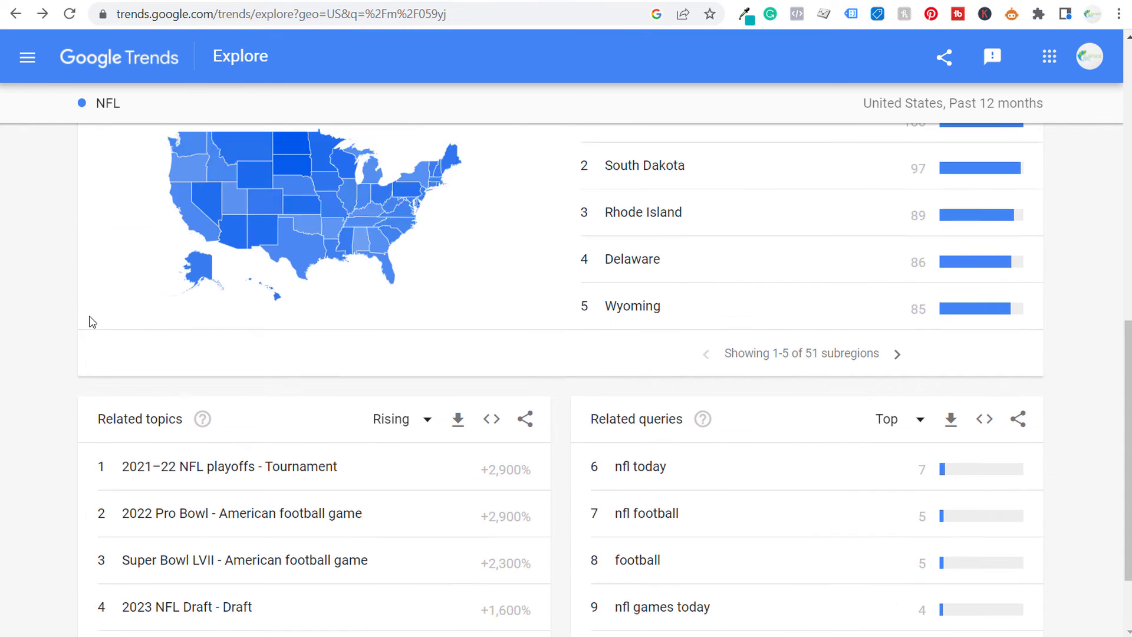
scroll(81, 302, "up", 5)
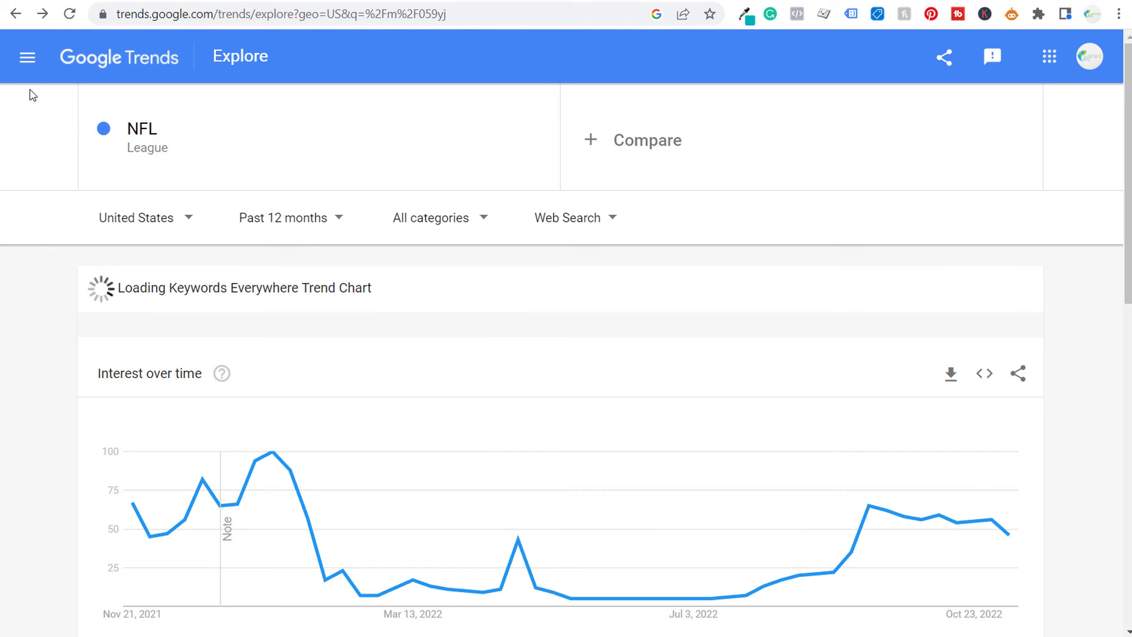
- Go to the Subscriptions page from the Google Trends navigation menu
left_click(26, 59)
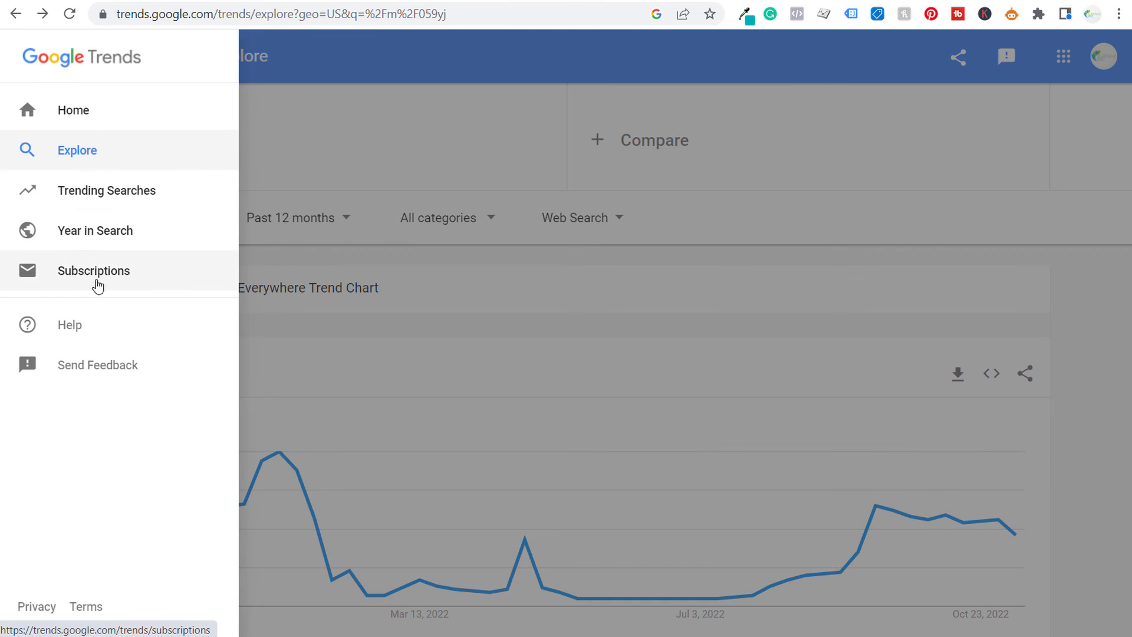
left_click(98, 286)
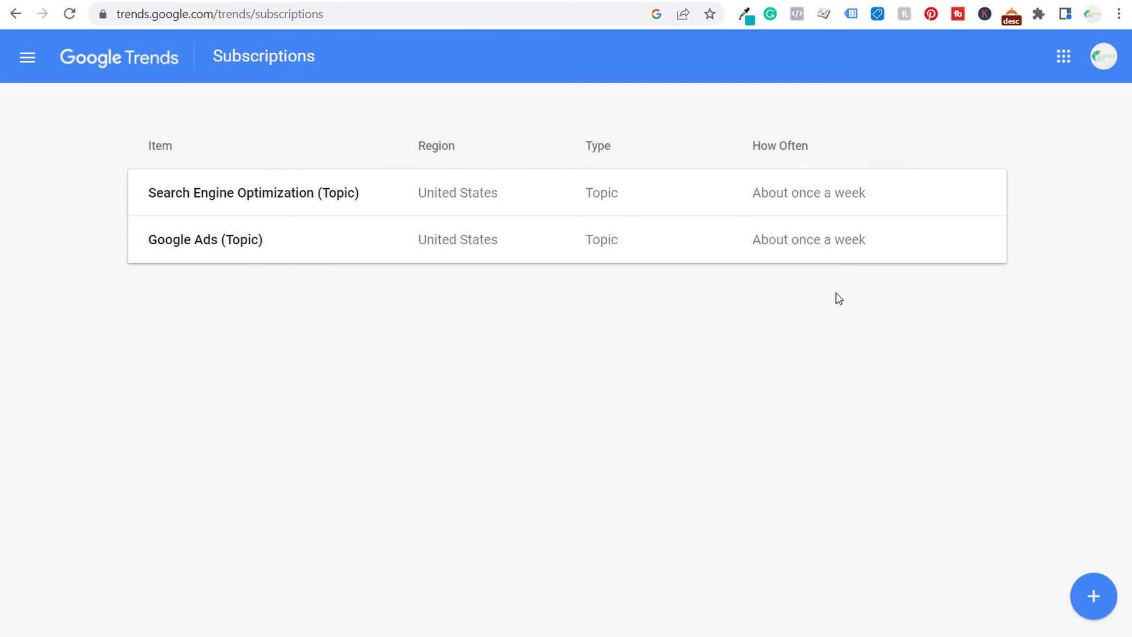
- Start a new subscription, searching 'Digital Marketing' and choosing the Internet Marketing topic
left_click(1094, 598)
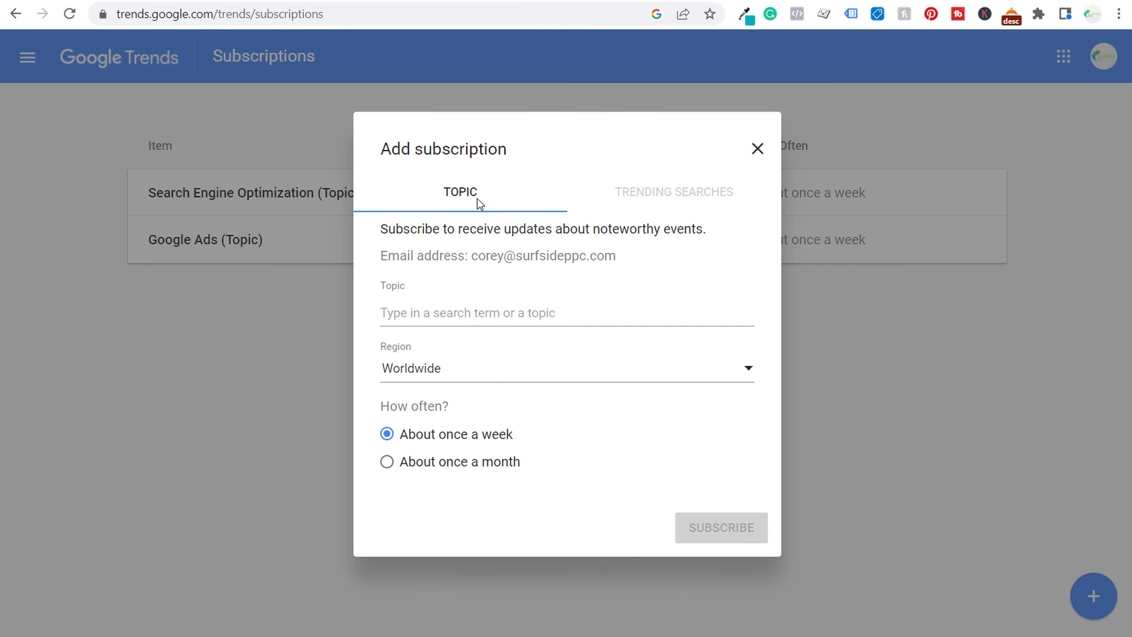
left_click(447, 315)
type("Digital ")
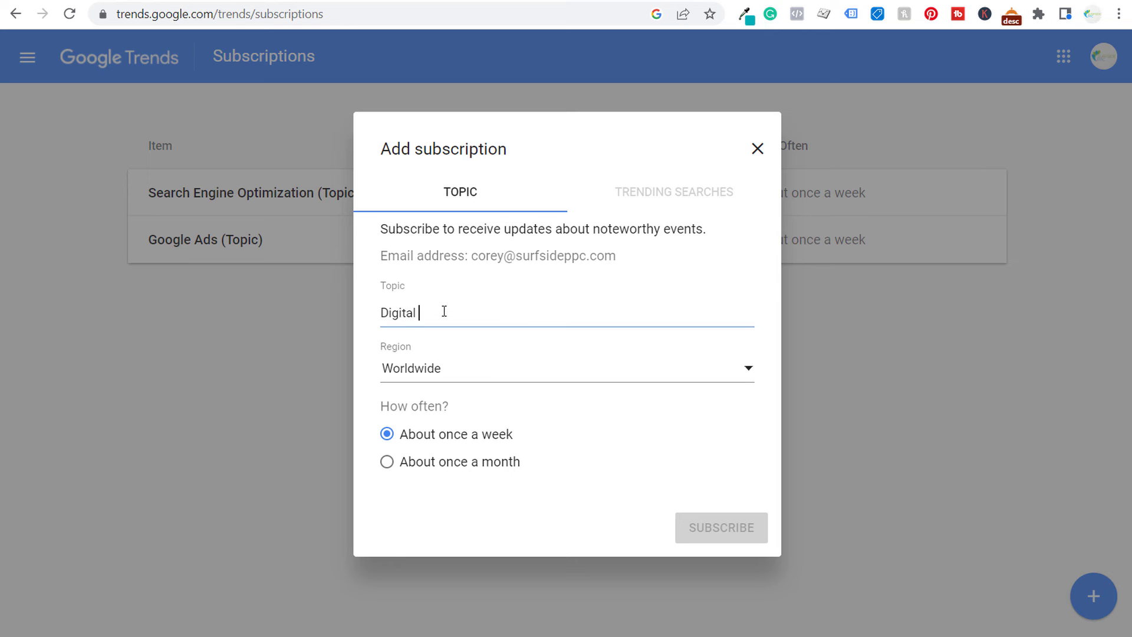
type("Marketing")
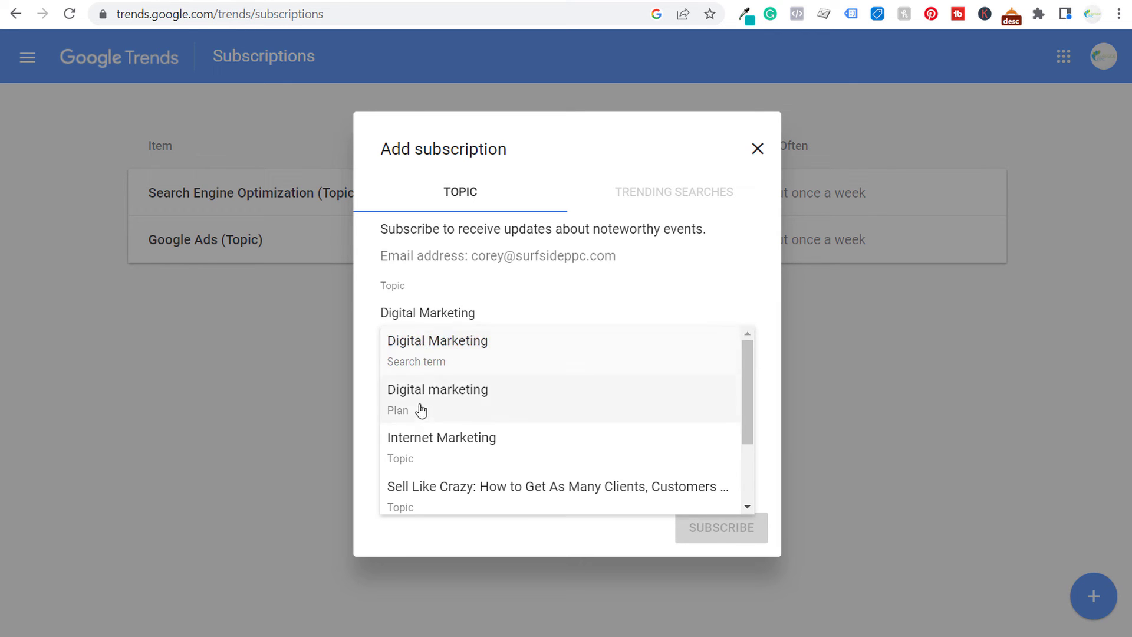
scroll(531, 448, "down", 2)
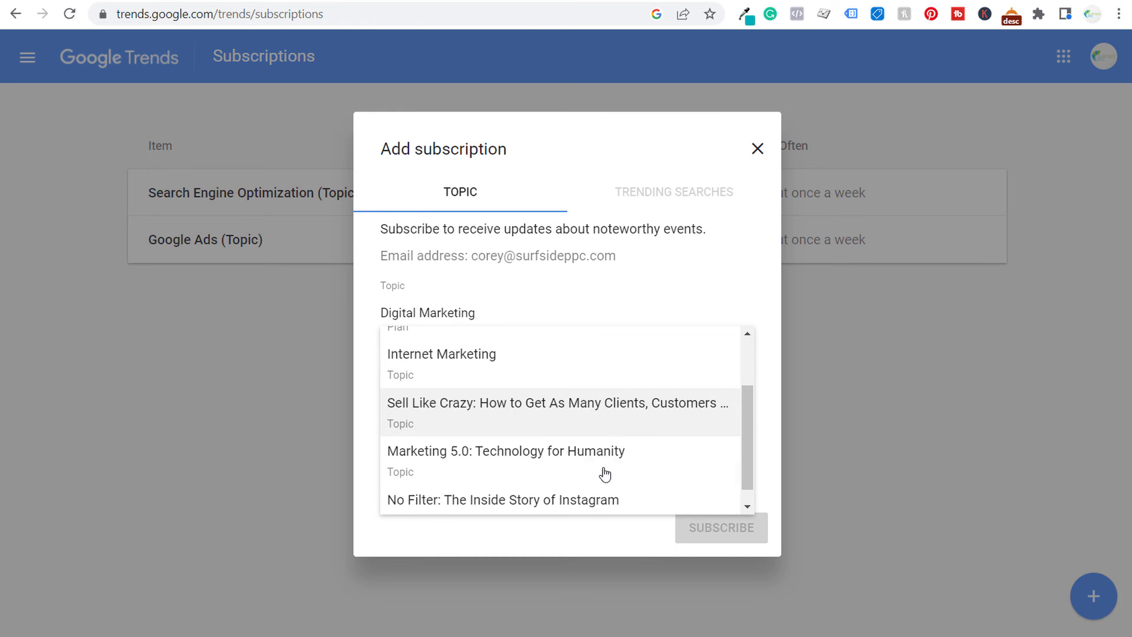
scroll(625, 419, "down", 1)
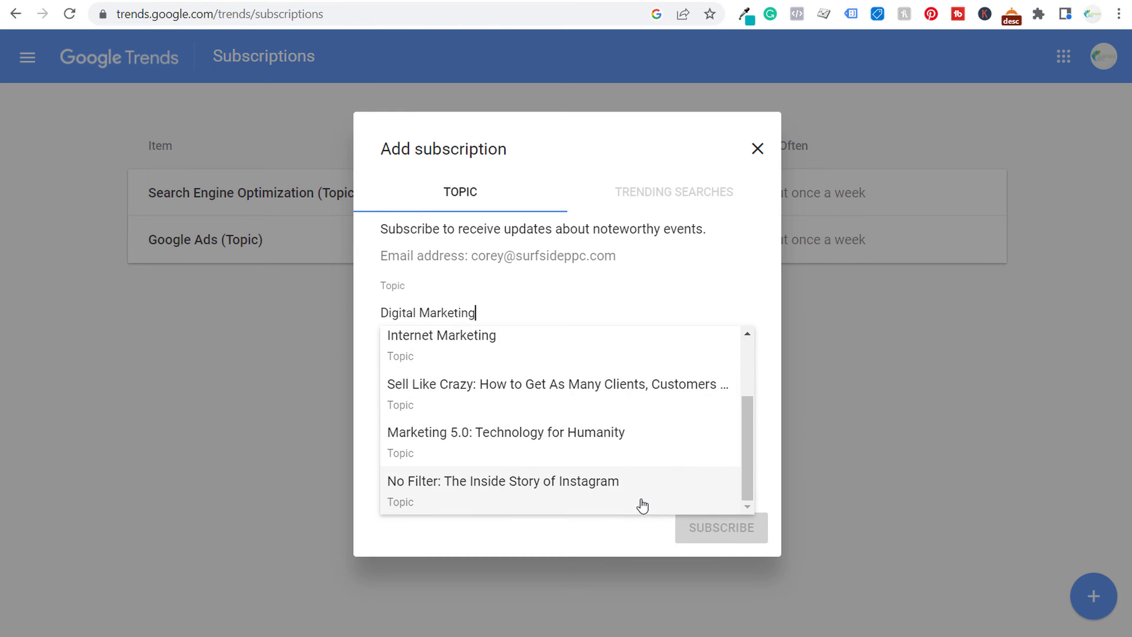
scroll(623, 341, "up", 2)
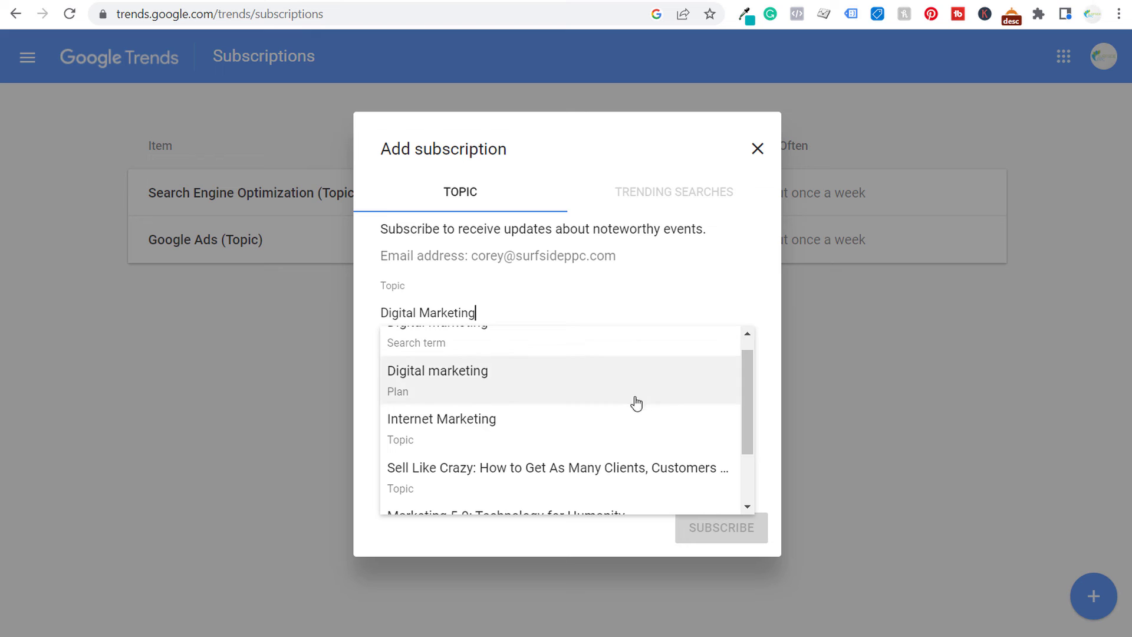
scroll(633, 424, "up", 1)
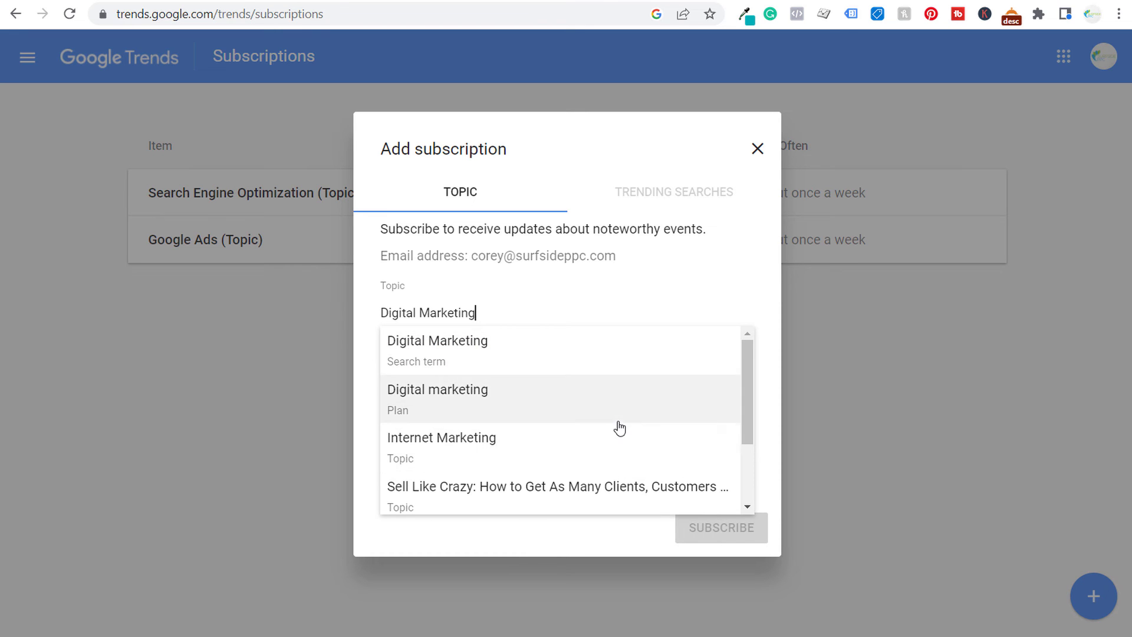
left_click(428, 452)
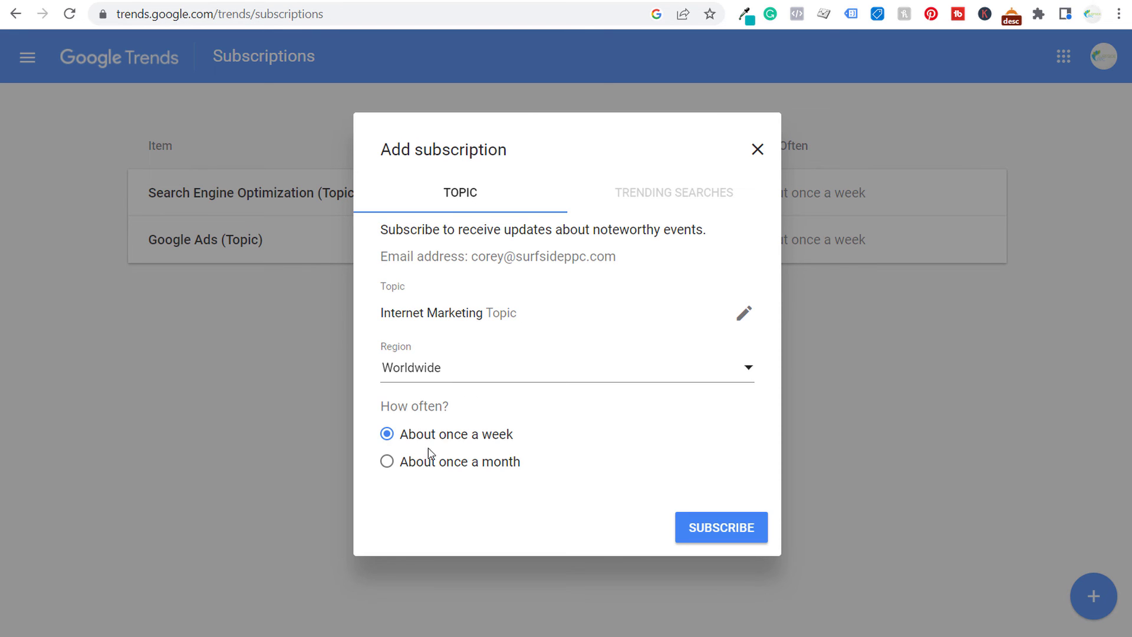
- Set frequency to about once a month, region United States, and subscribe
left_click(421, 475)
left_click(672, 374)
type("un")
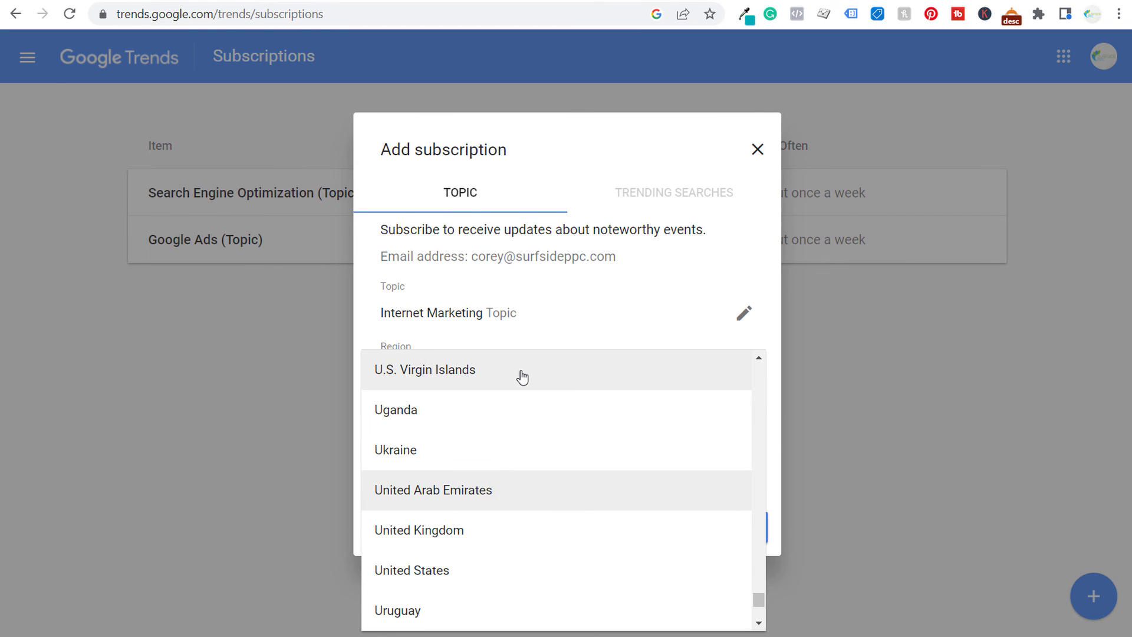
left_click(488, 570)
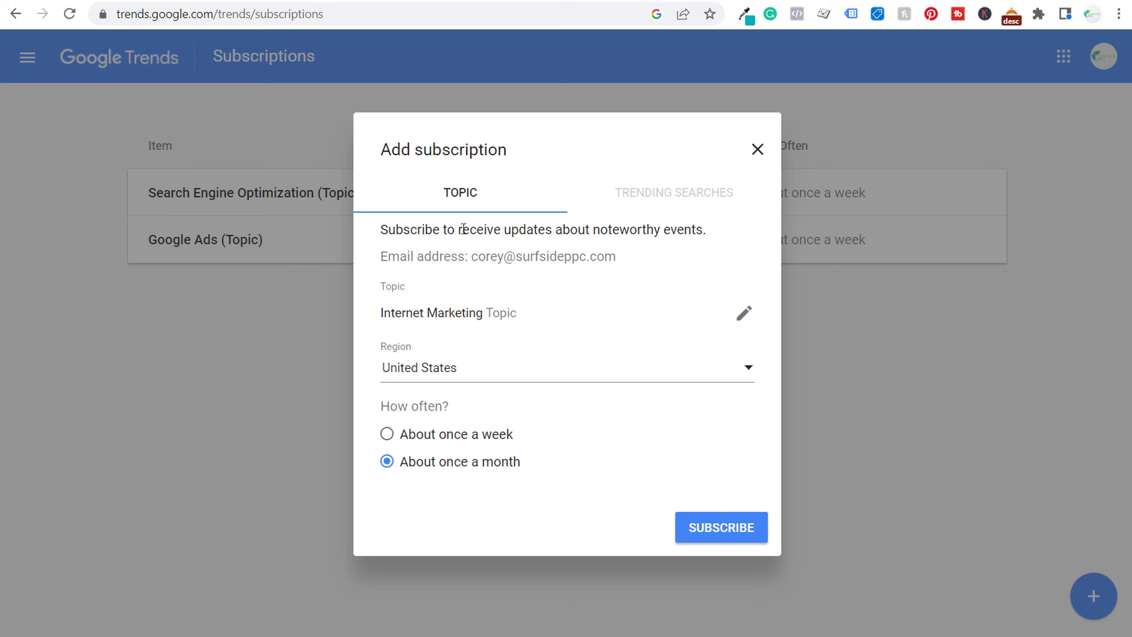
left_click_drag(464, 229, 659, 228)
left_click(684, 236)
left_click(739, 540)
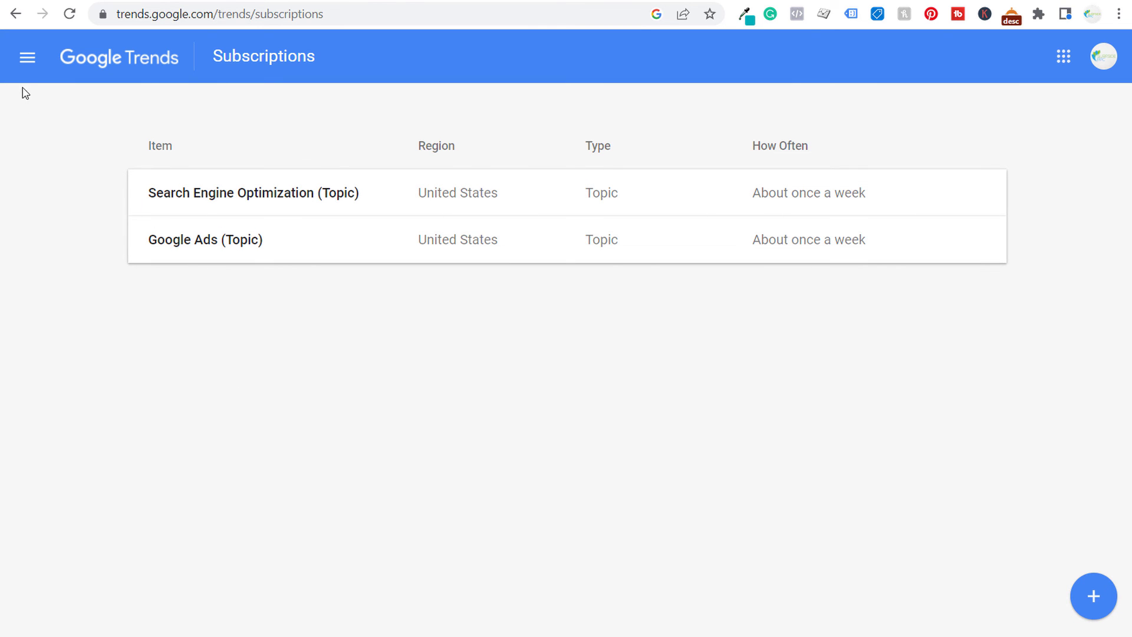
- Go to the Google Trends home page and scroll to the Recently trending searches
left_click(26, 66)
left_click(81, 110)
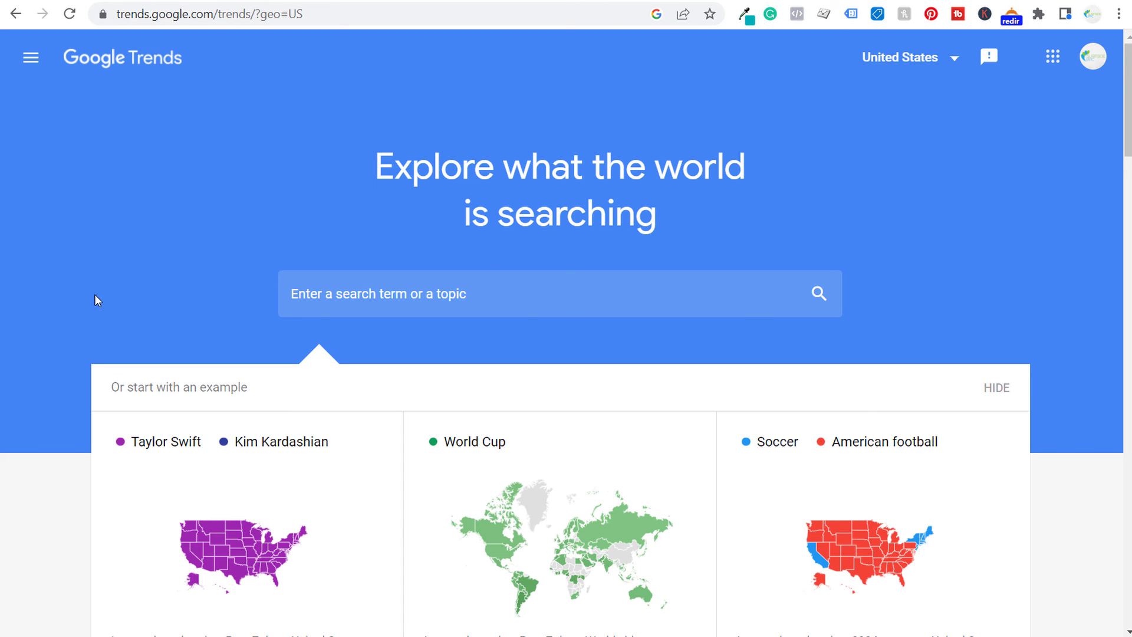
scroll(821, 293, "down", 1)
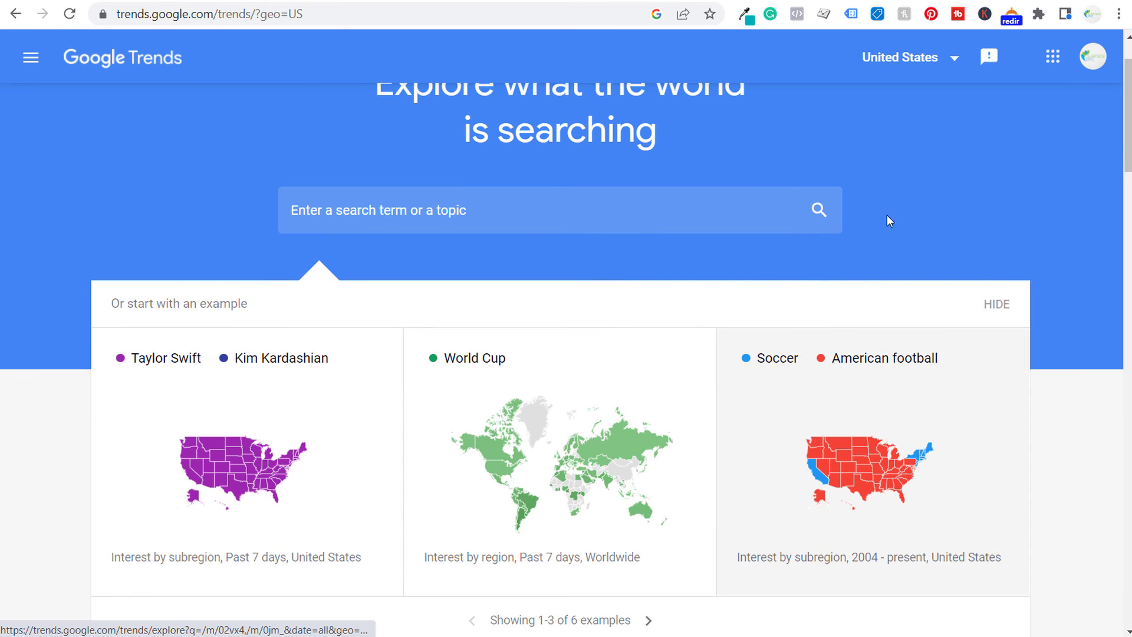
scroll(528, 197, "down", 4)
scroll(60, 272, "up", 1)
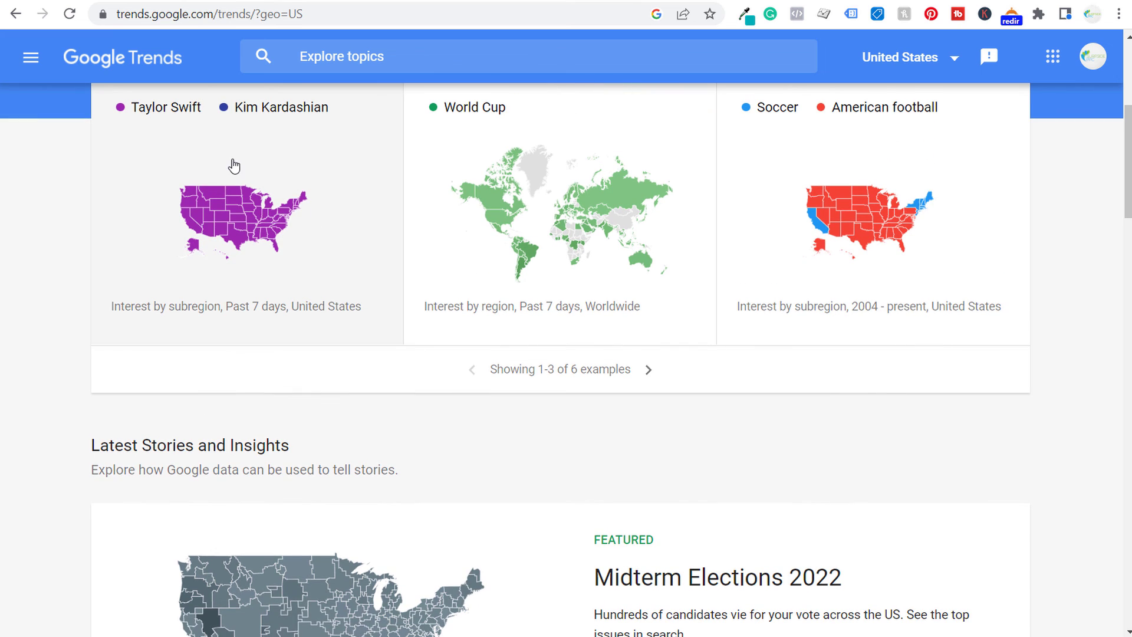
scroll(68, 222, "down", 4)
scroll(65, 224, "down", 8)
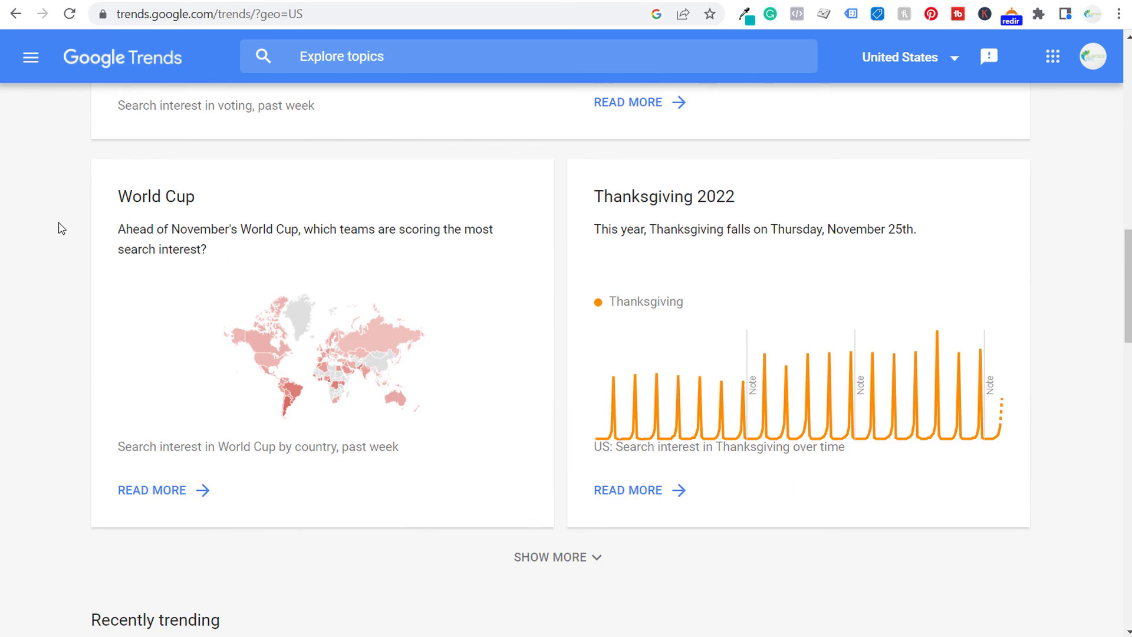
scroll(43, 207, "down", 3)
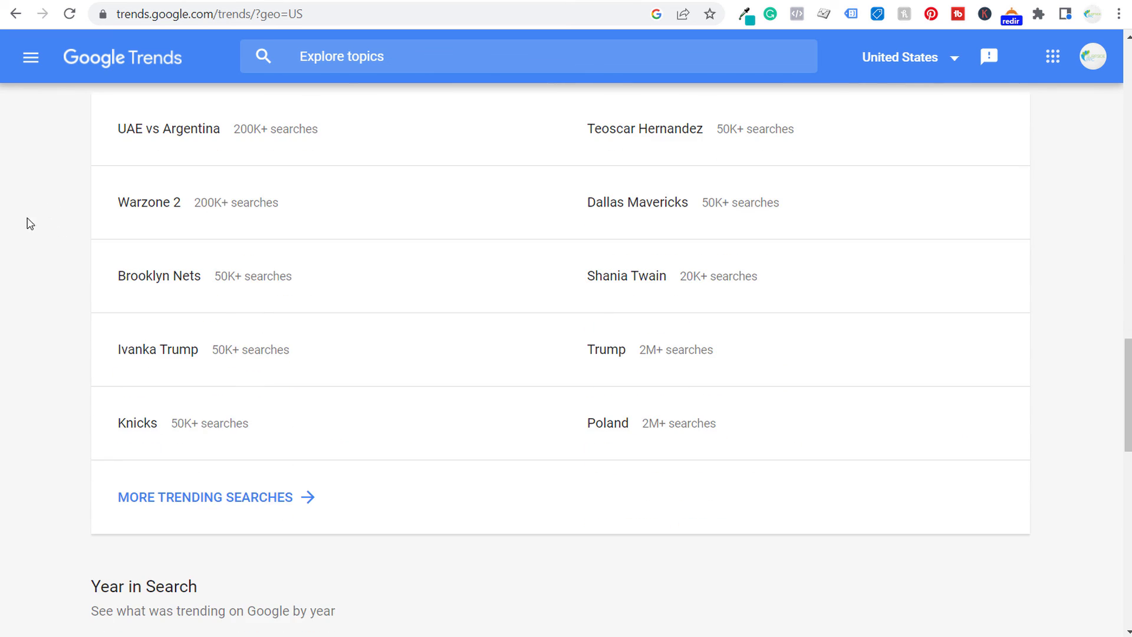
scroll(374, 265, "up", 1)
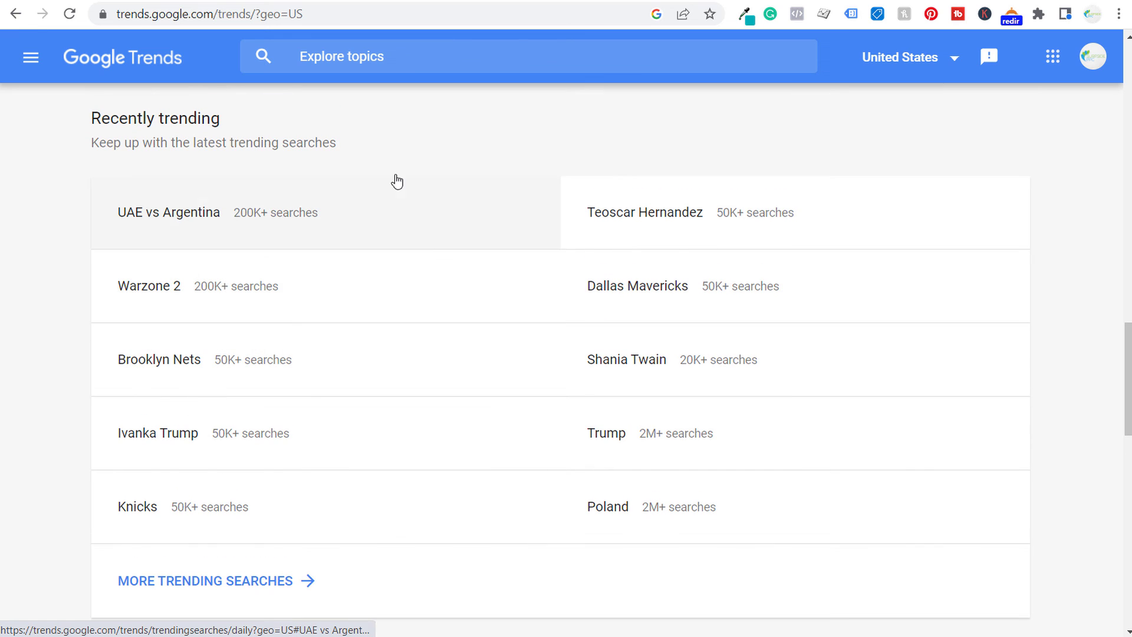
scroll(80, 293, "down", 1)
- Open the Knicks trending search and scroll through the Daily Search Trends list
left_click(294, 420)
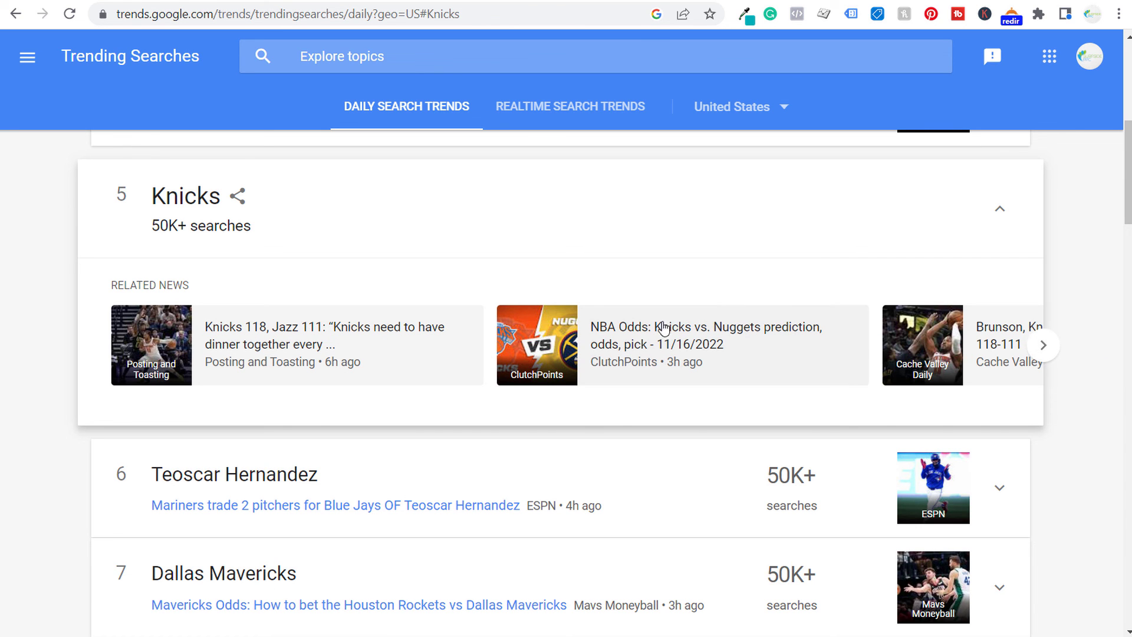
scroll(115, 319, "down", 3)
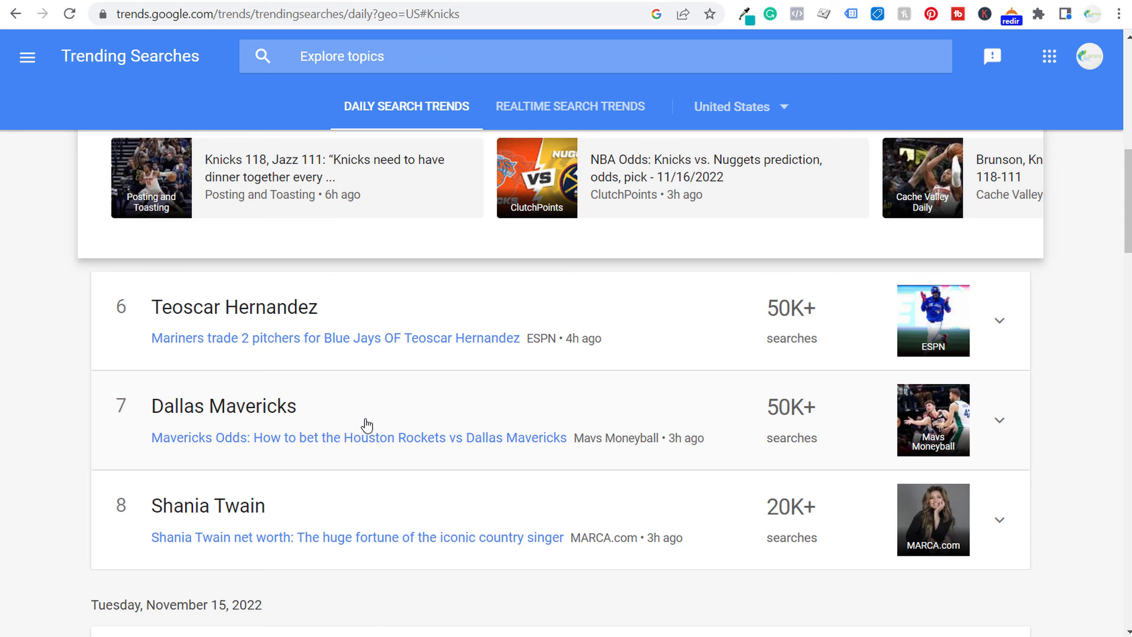
scroll(734, 436, "down", 1)
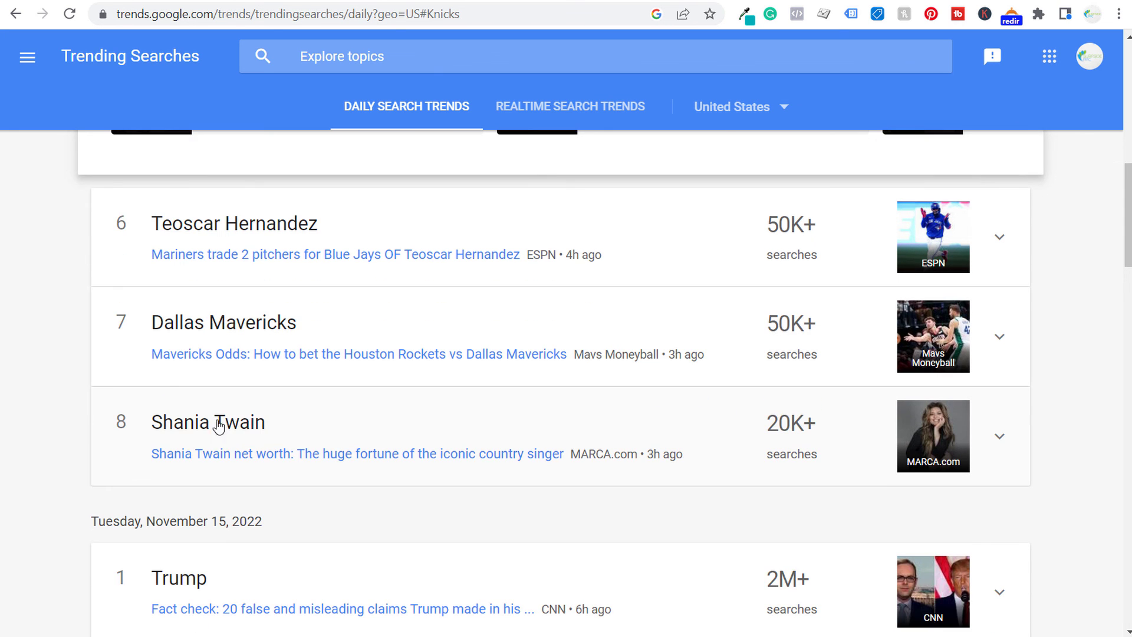
scroll(28, 412, "down", 3)
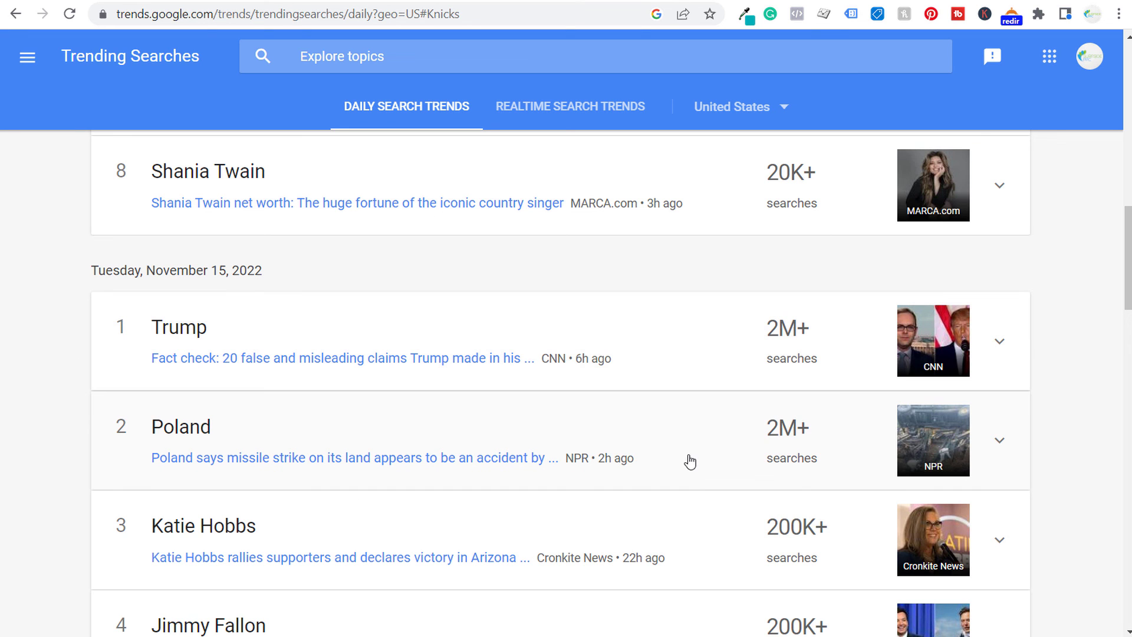
scroll(707, 424, "down", 1)
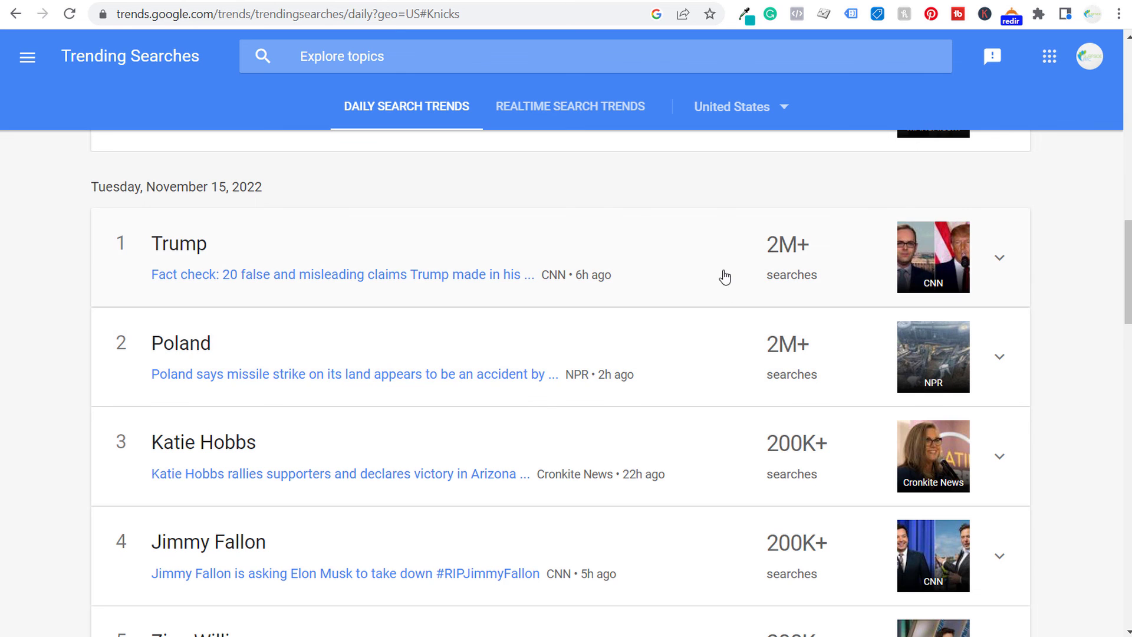
scroll(1061, 233, "down", 2)
scroll(471, 300, "down", 2)
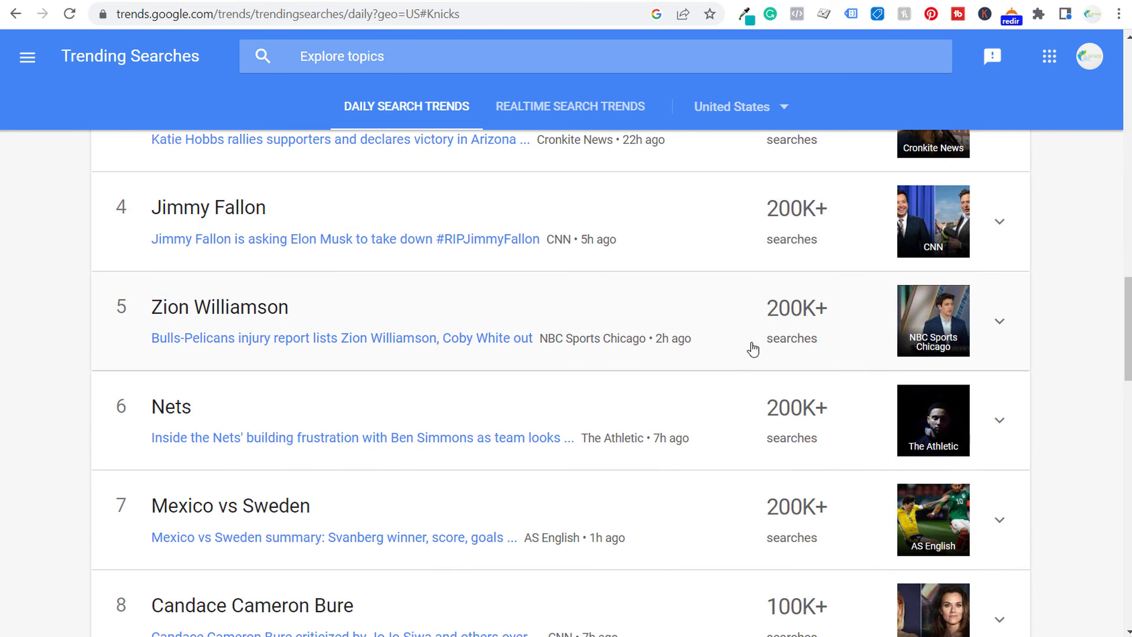
scroll(723, 342, "down", 1)
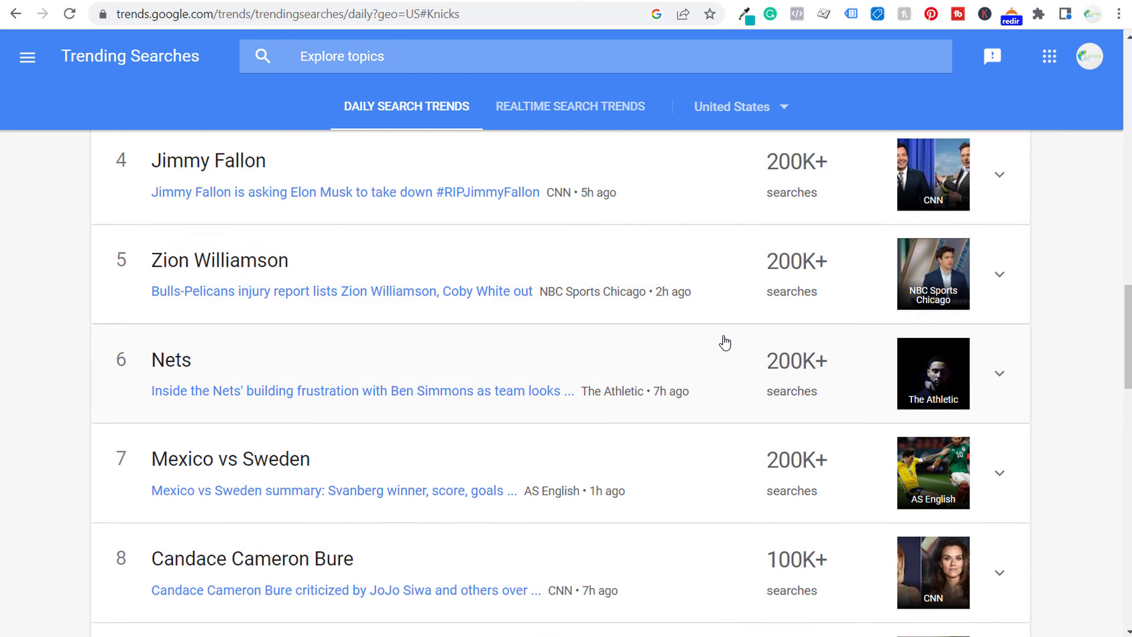
scroll(339, 447, "down", 2)
scroll(61, 313, "up", 10)
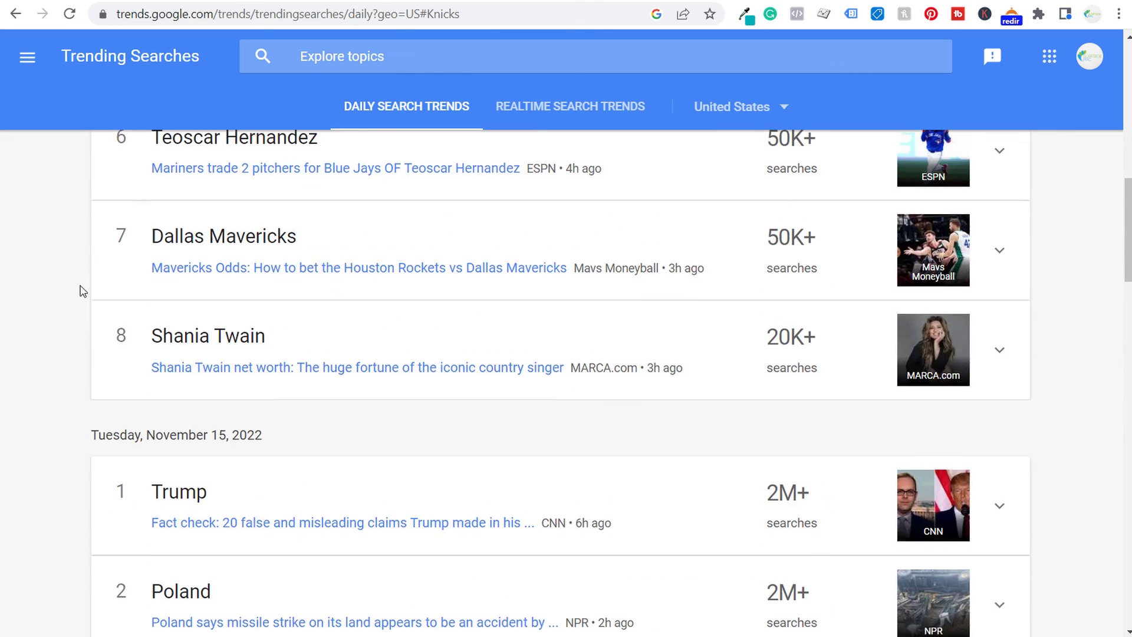
scroll(100, 287, "up", 6)
- Keep United States as the country and return to the top of the page
left_click(754, 108)
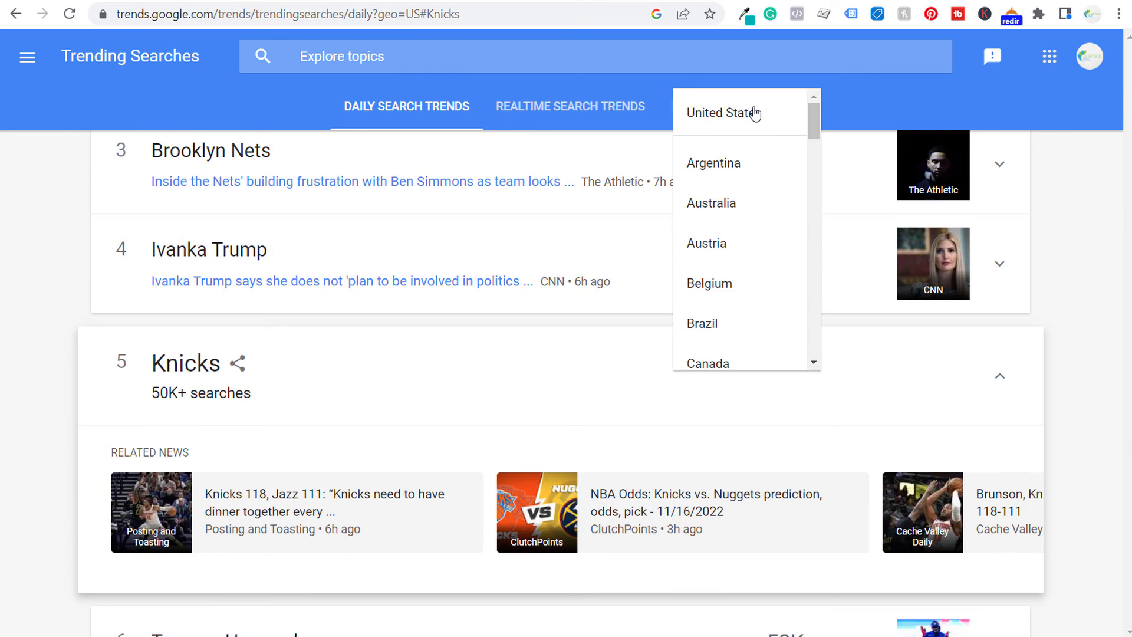
left_click(751, 112)
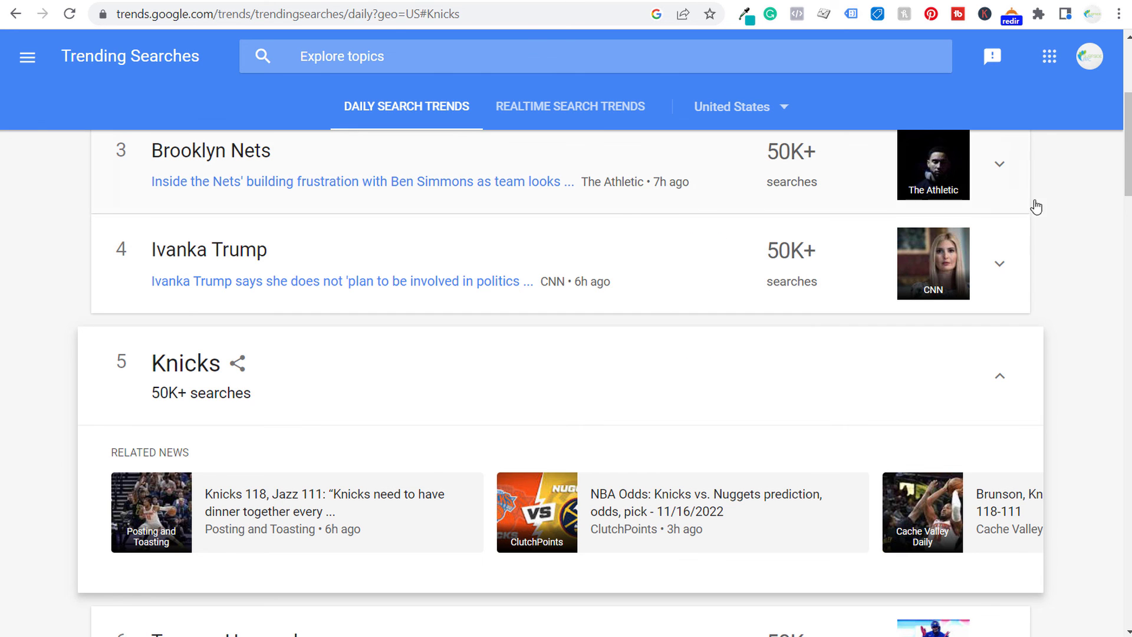
scroll(1082, 245, "up", 1)
scroll(1083, 244, "up", 3)
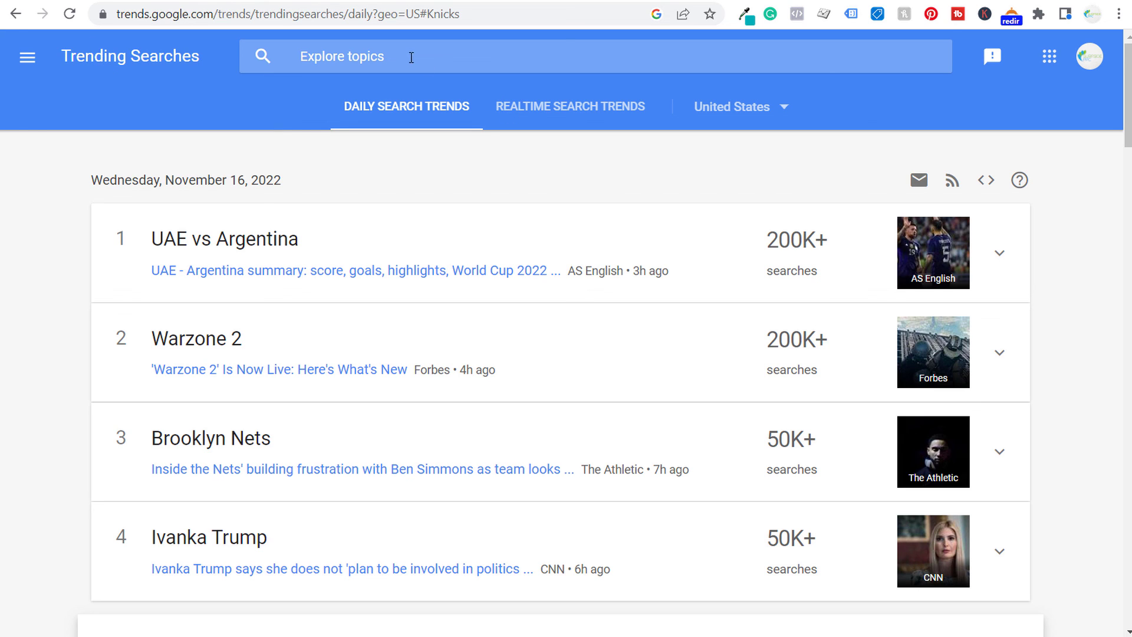
- Enter 'google ads' in the topic search box and dismiss the suggestions
left_click(411, 57)
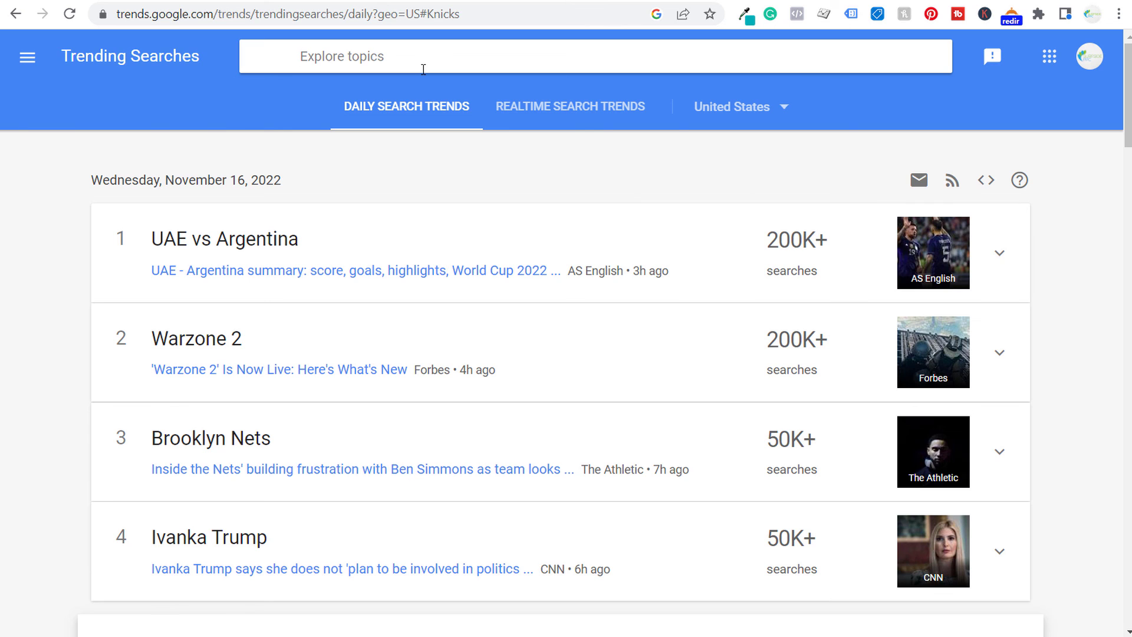
type("google ads")
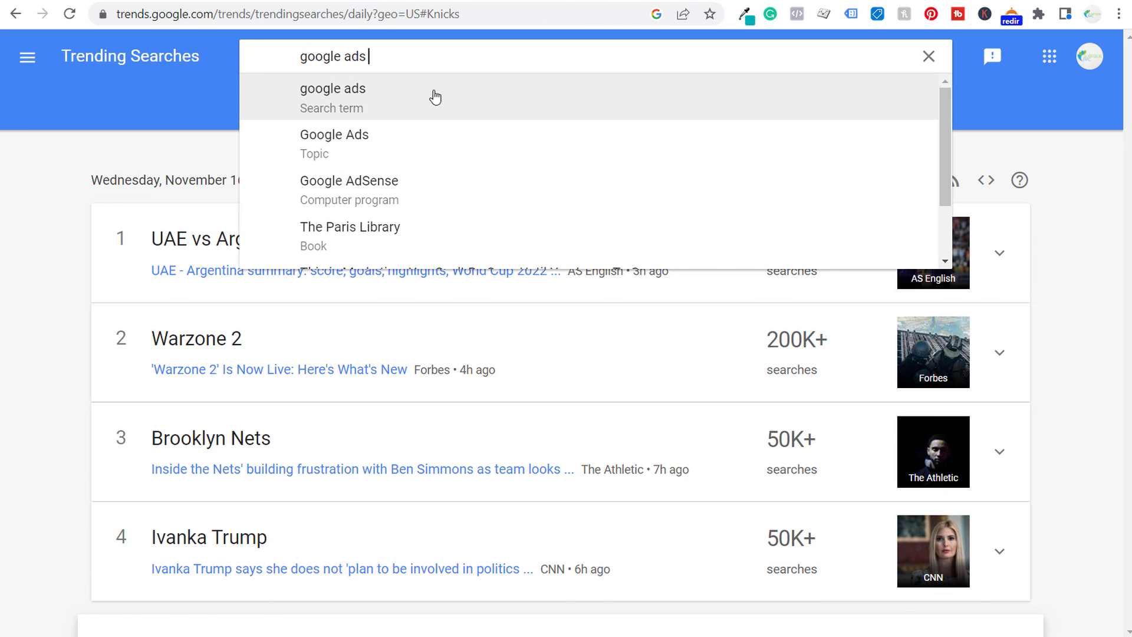
left_click(67, 155)
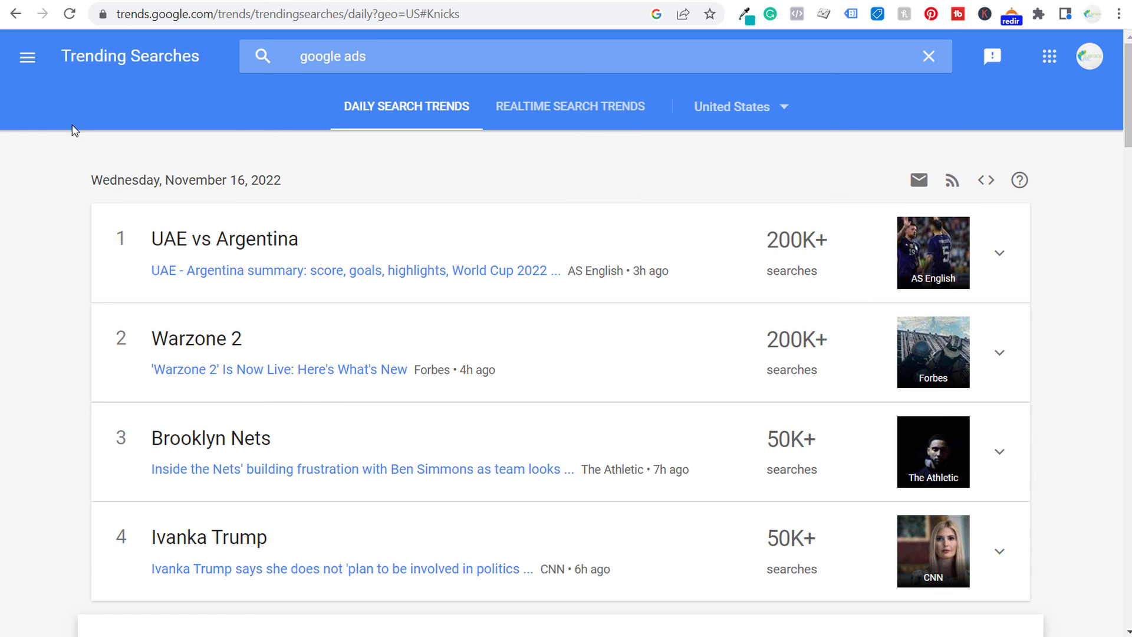